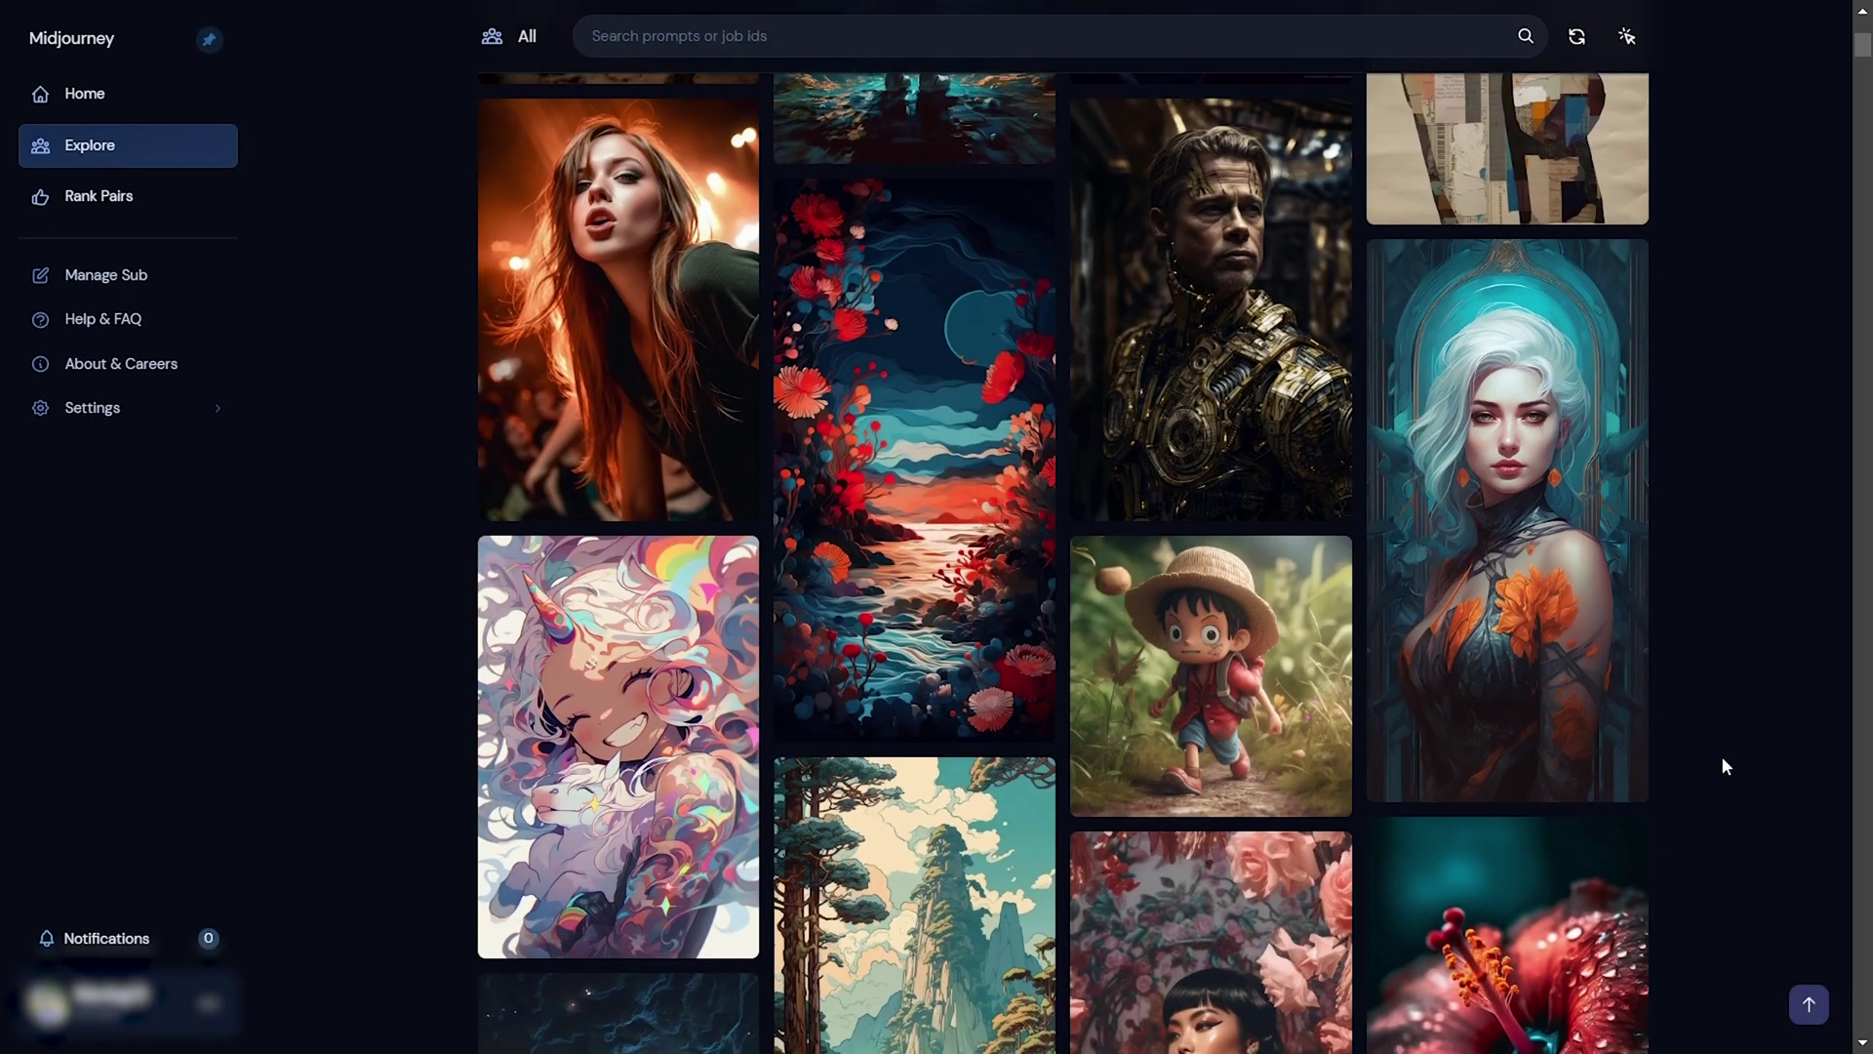
Scroll down the Explore gallery past portraits, fantasy landscapes, a night ship and a snarling wolf.
{"action": "scroll", "coordinate": [1722, 759], "scroll_direction": "down", "scroll_amount": 9}
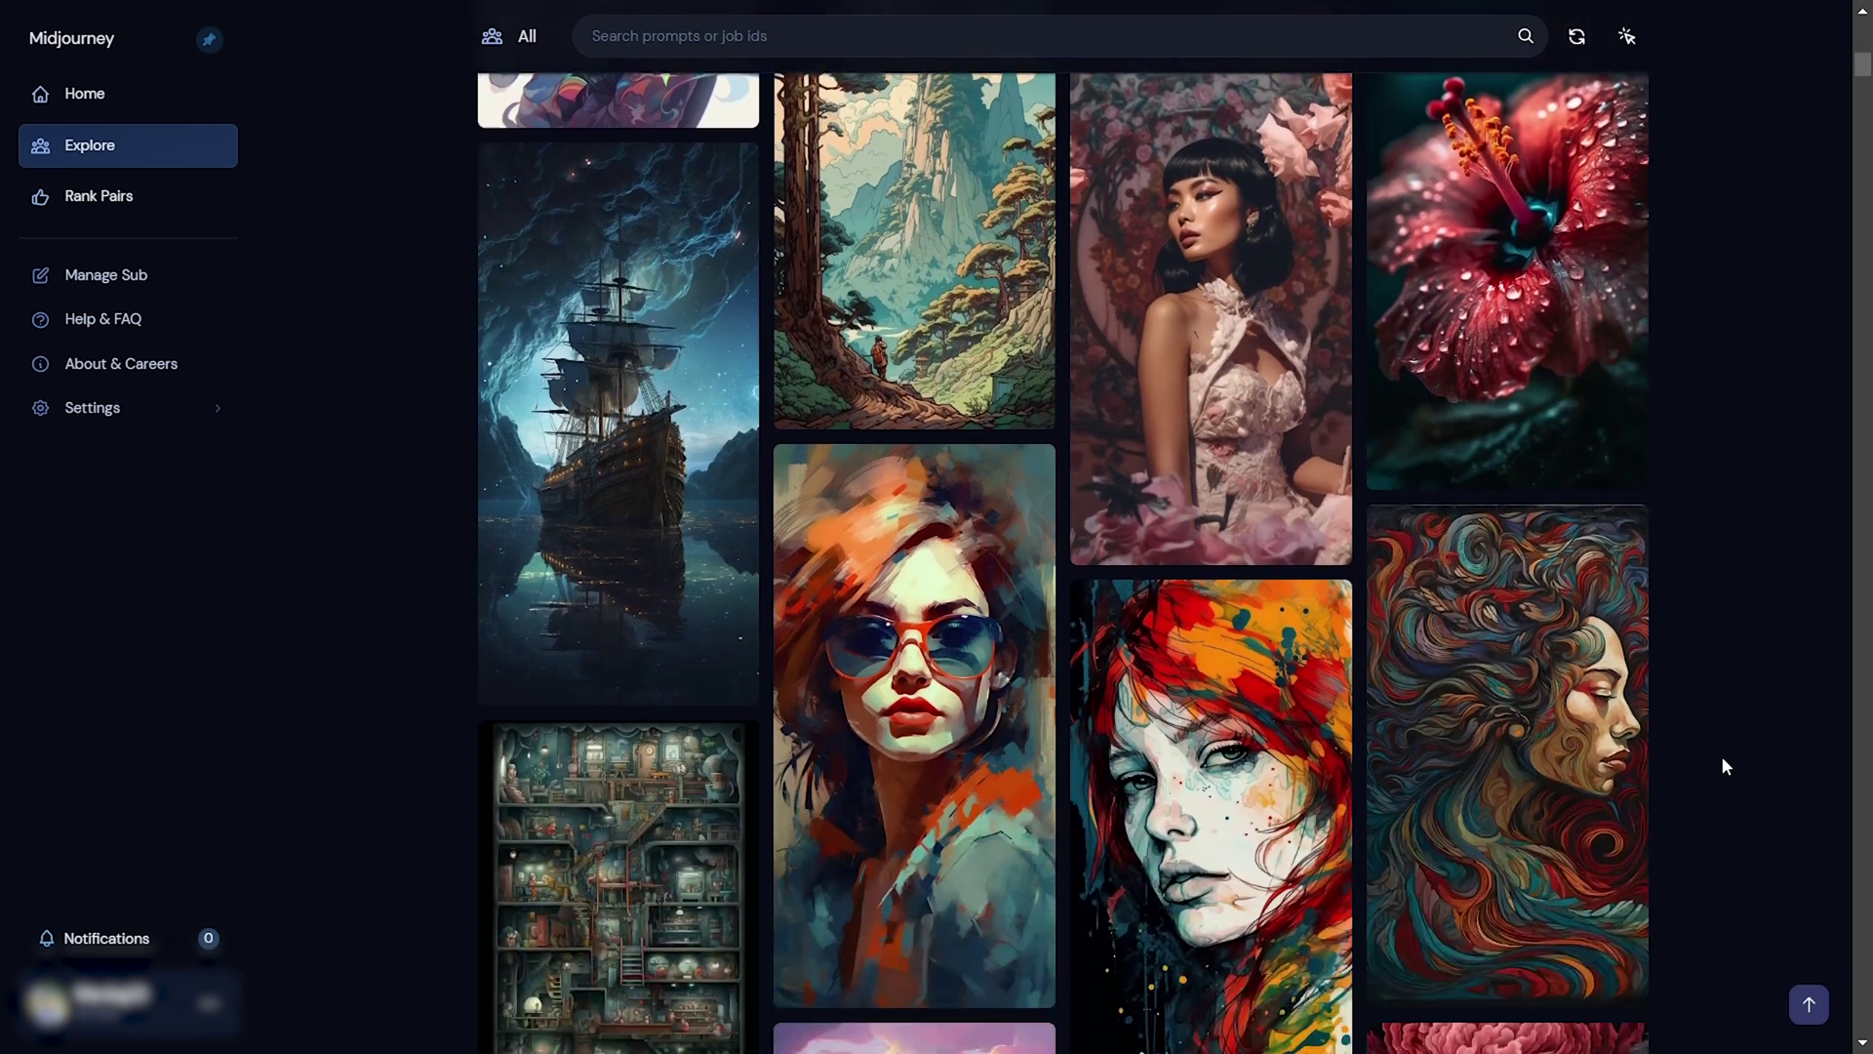
{"action": "scroll", "coordinate": [1723, 761], "scroll_direction": "down", "scroll_amount": 4}
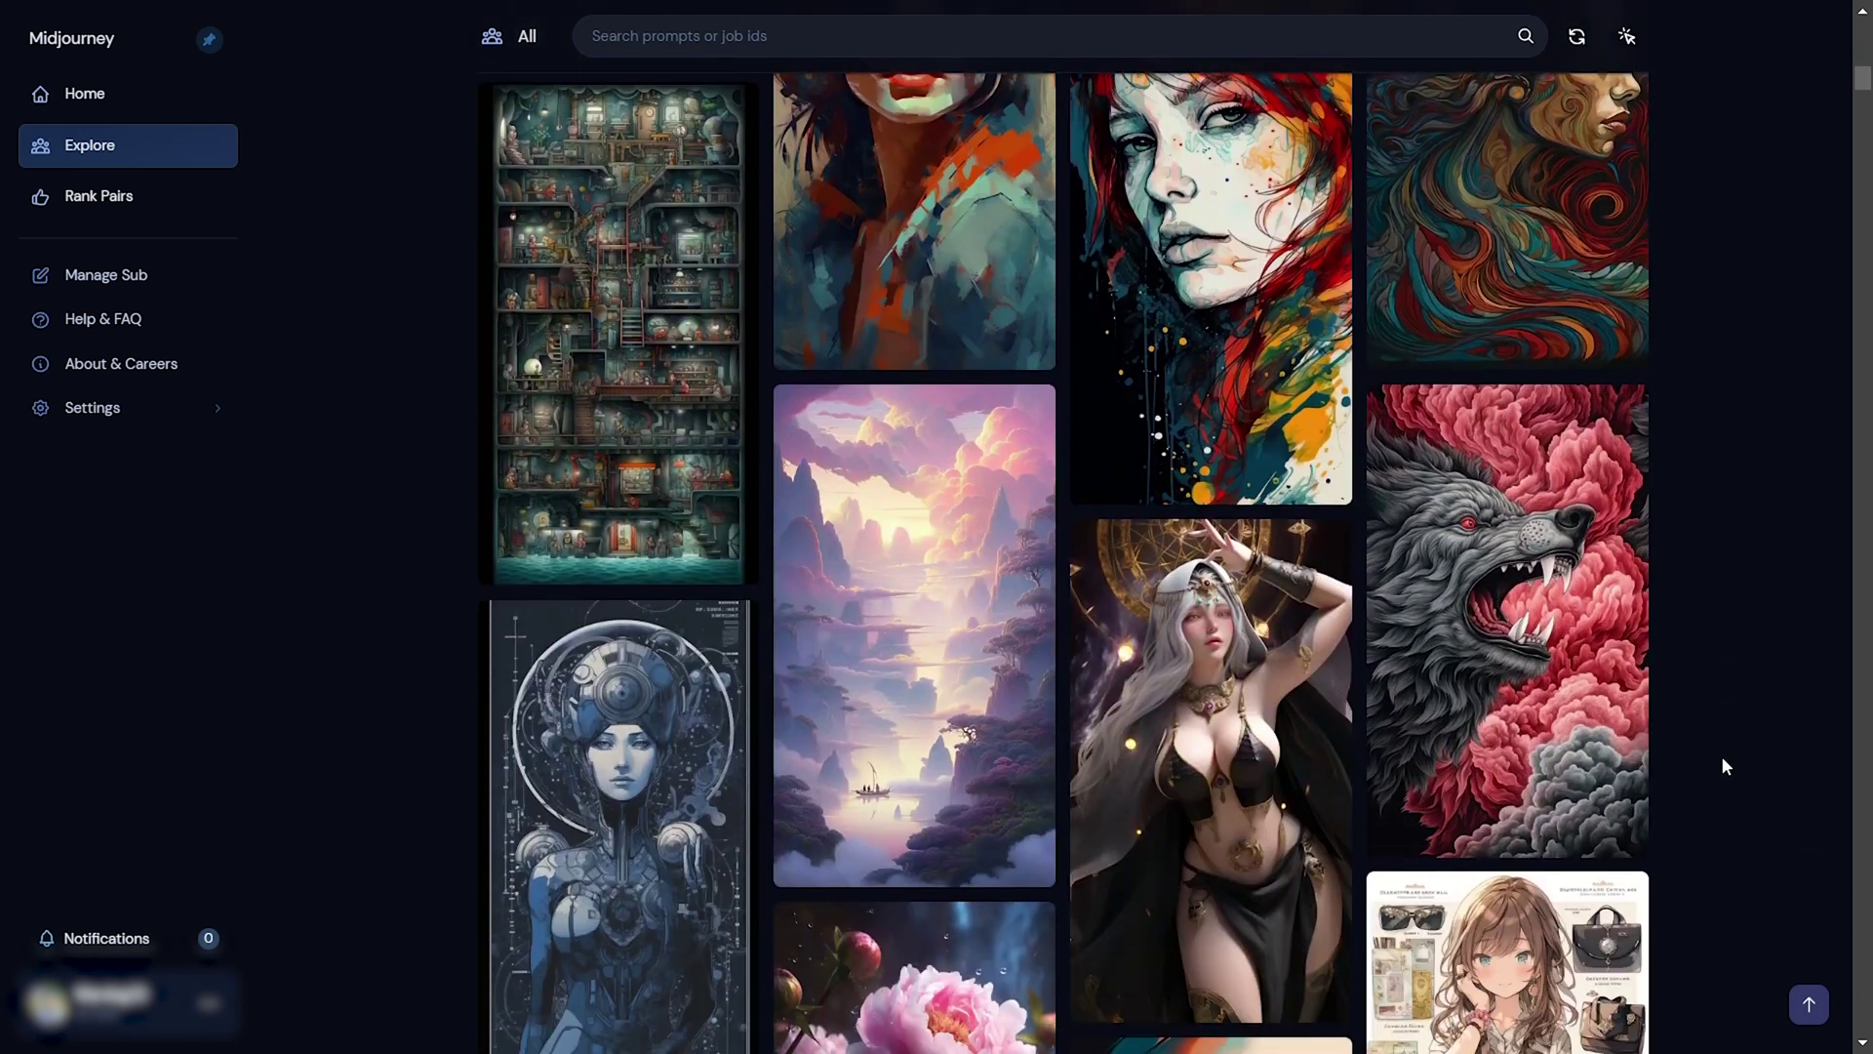
{"action": "scroll", "coordinate": [1724, 765], "scroll_direction": "down", "scroll_amount": 3}
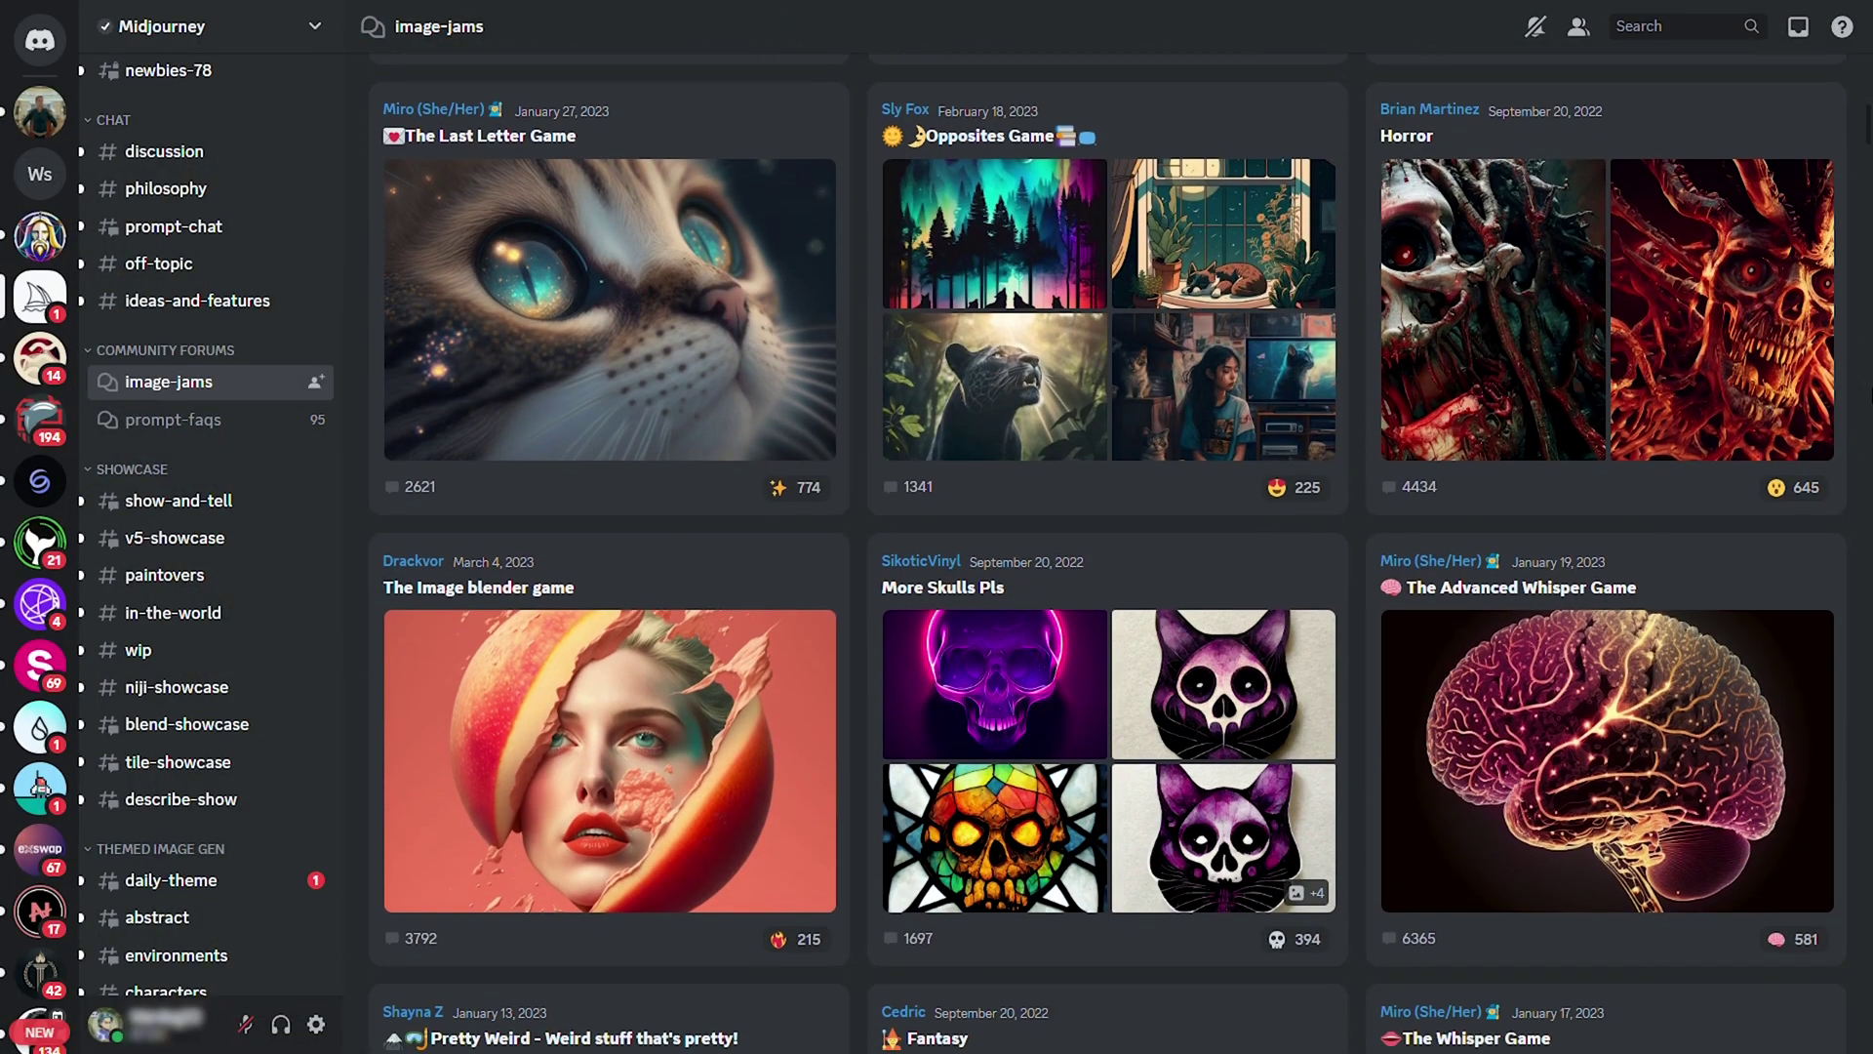
{"action": "scroll", "coordinate": [1108, 547], "scroll_direction": "down", "scroll_amount": 5}
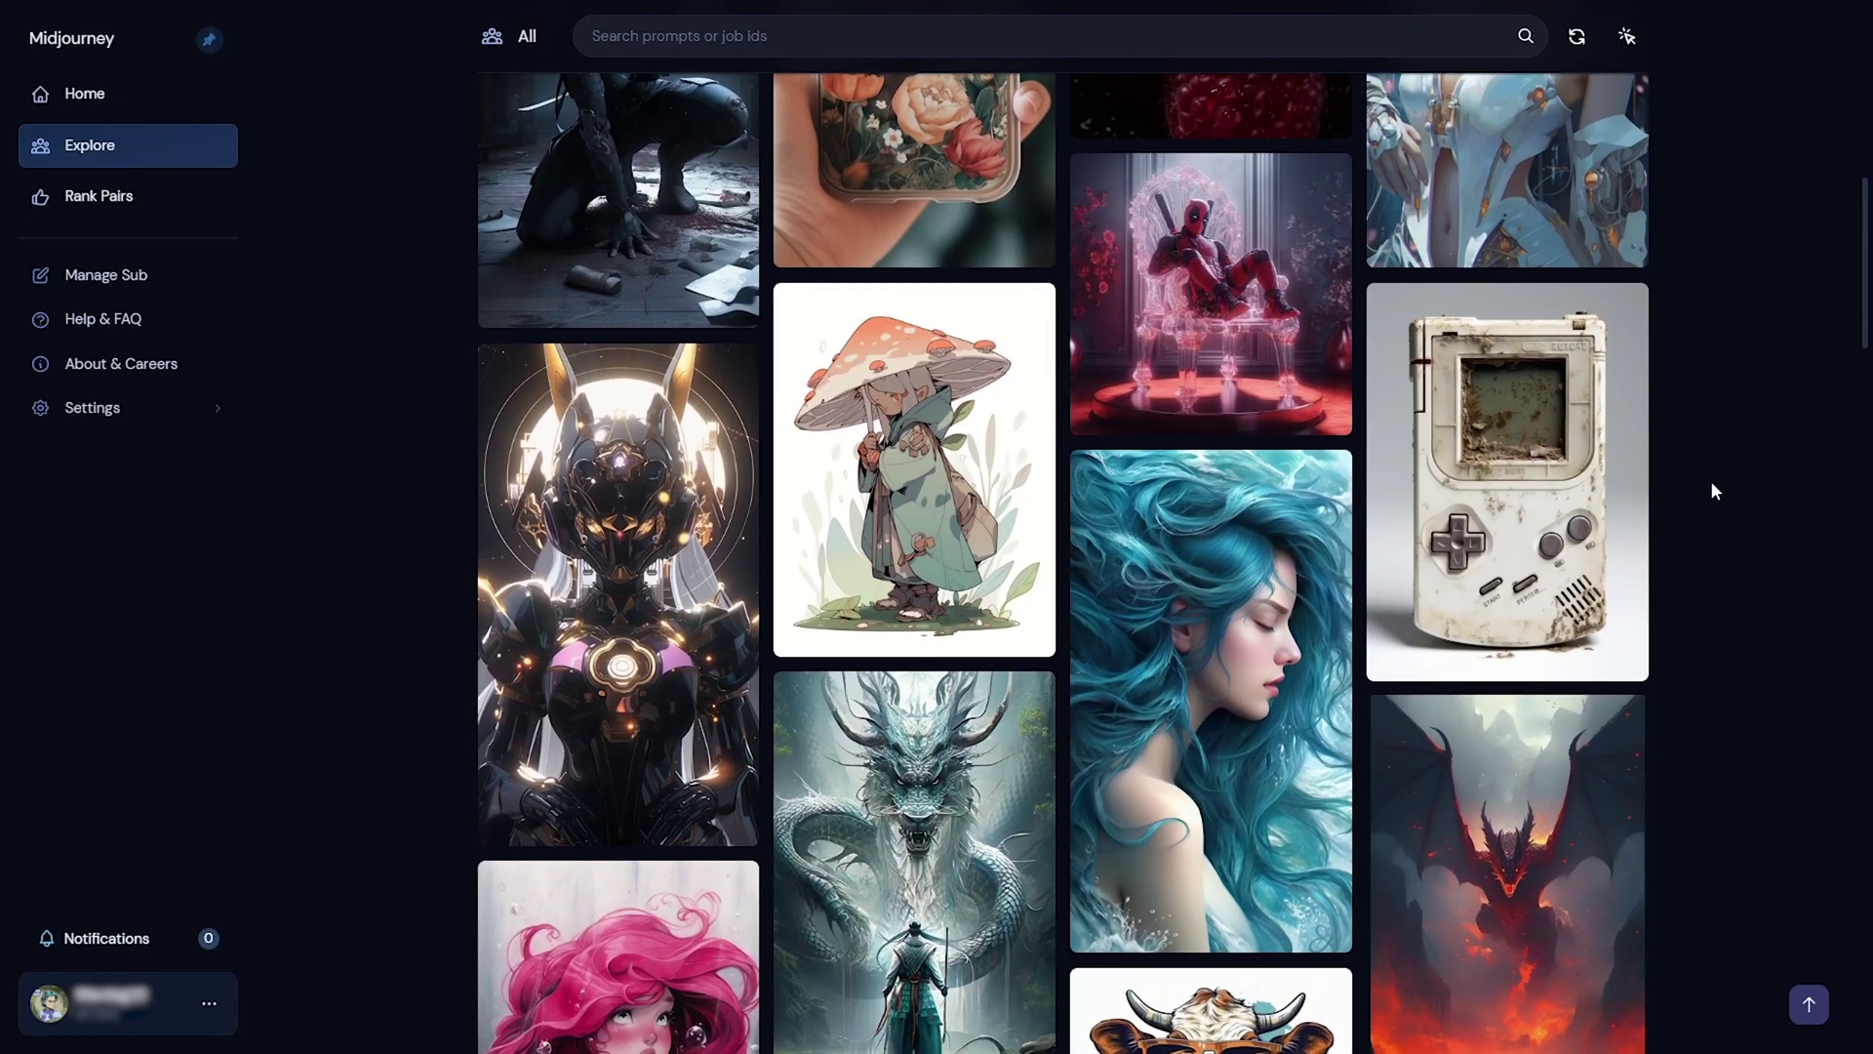
Scroll further down the Explore gallery to the Florence poster, clay sculpture and lily-pad child.
{"action": "scroll", "coordinate": [1715, 491], "scroll_direction": "down", "scroll_amount": 4}
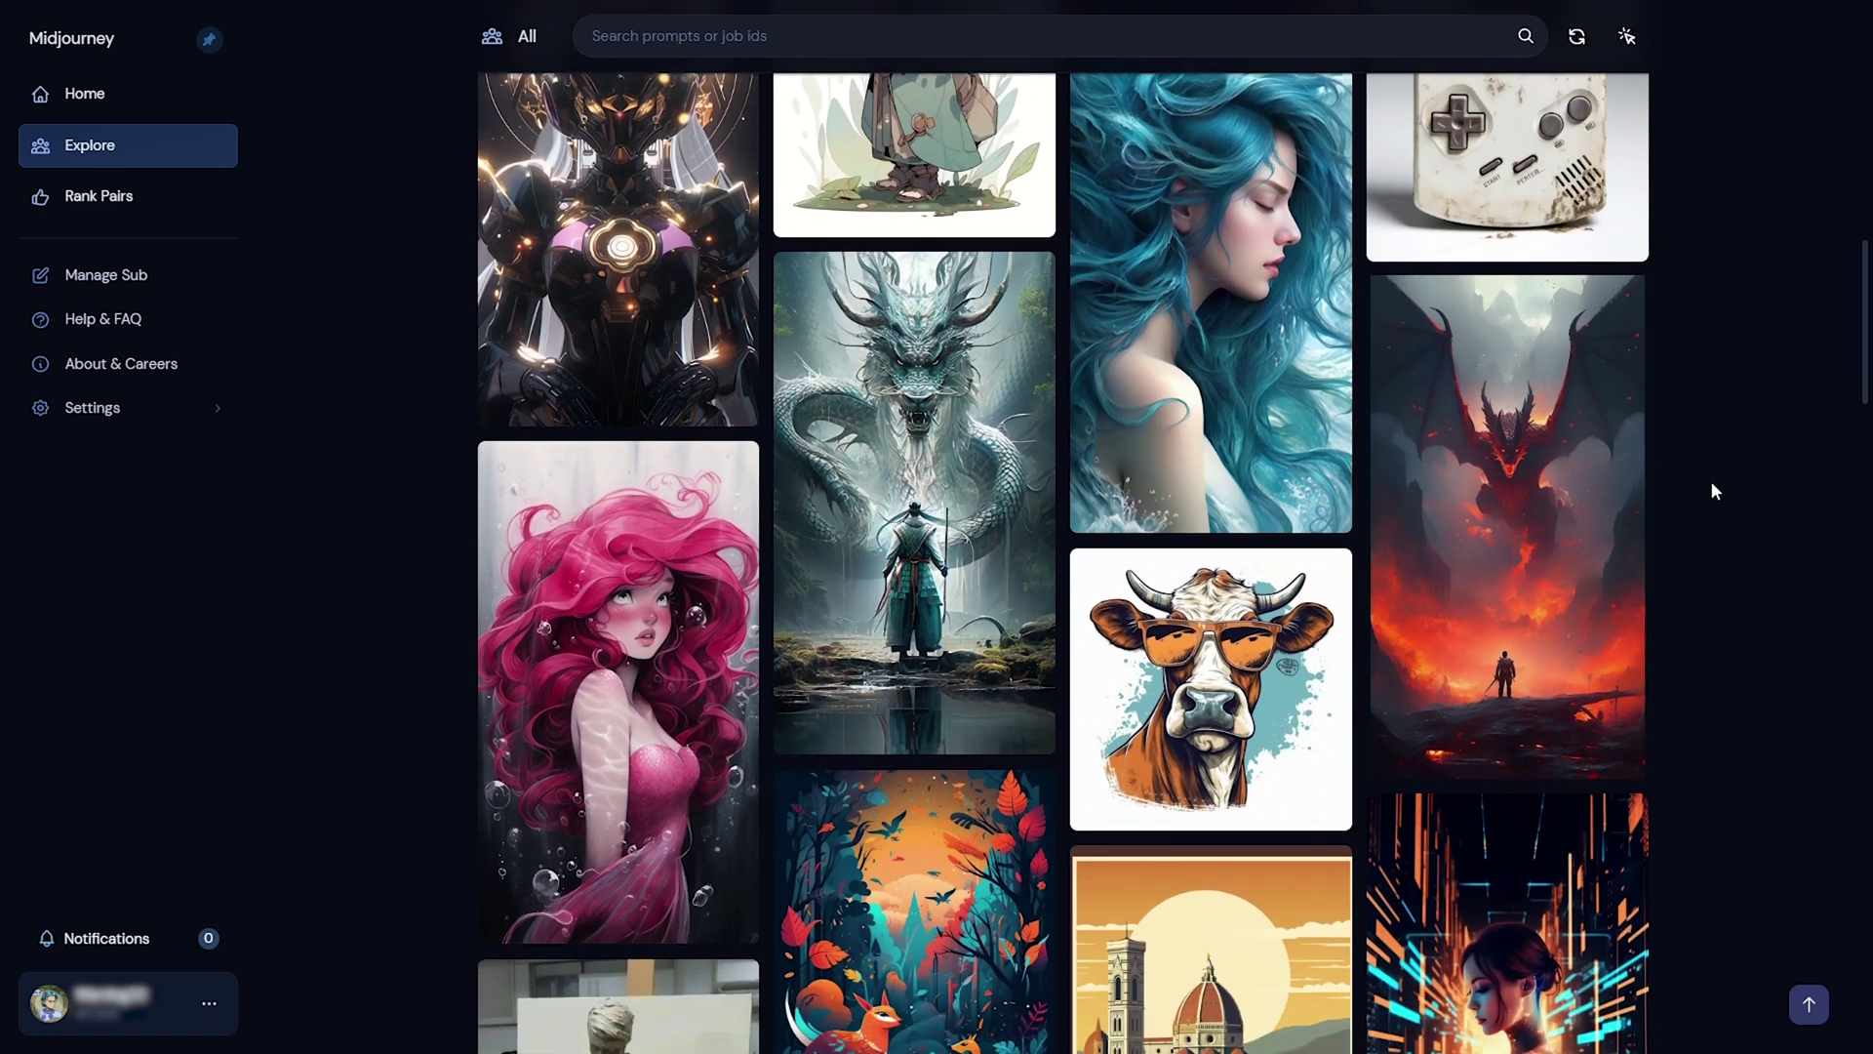
{"action": "scroll", "coordinate": [1715, 491], "scroll_direction": "down", "scroll_amount": 2}
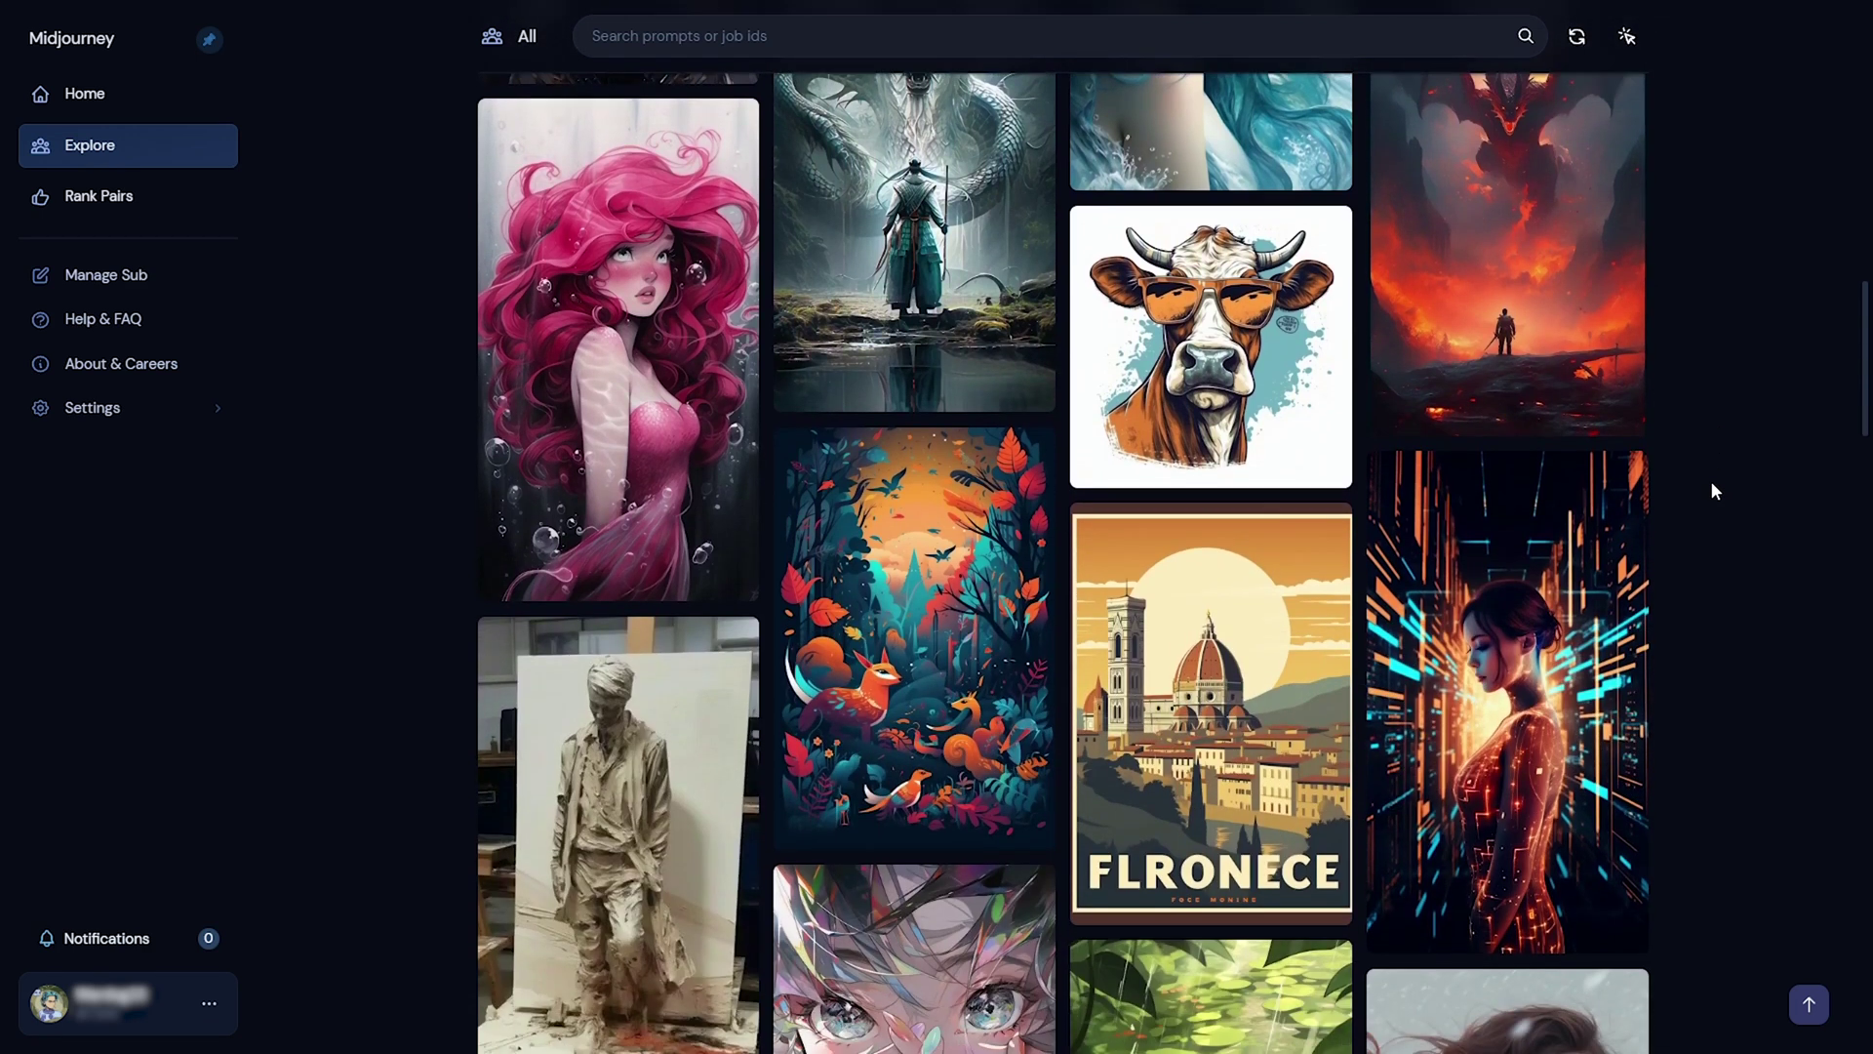
{"action": "scroll", "coordinate": [1715, 491], "scroll_direction": "down", "scroll_amount": 6}
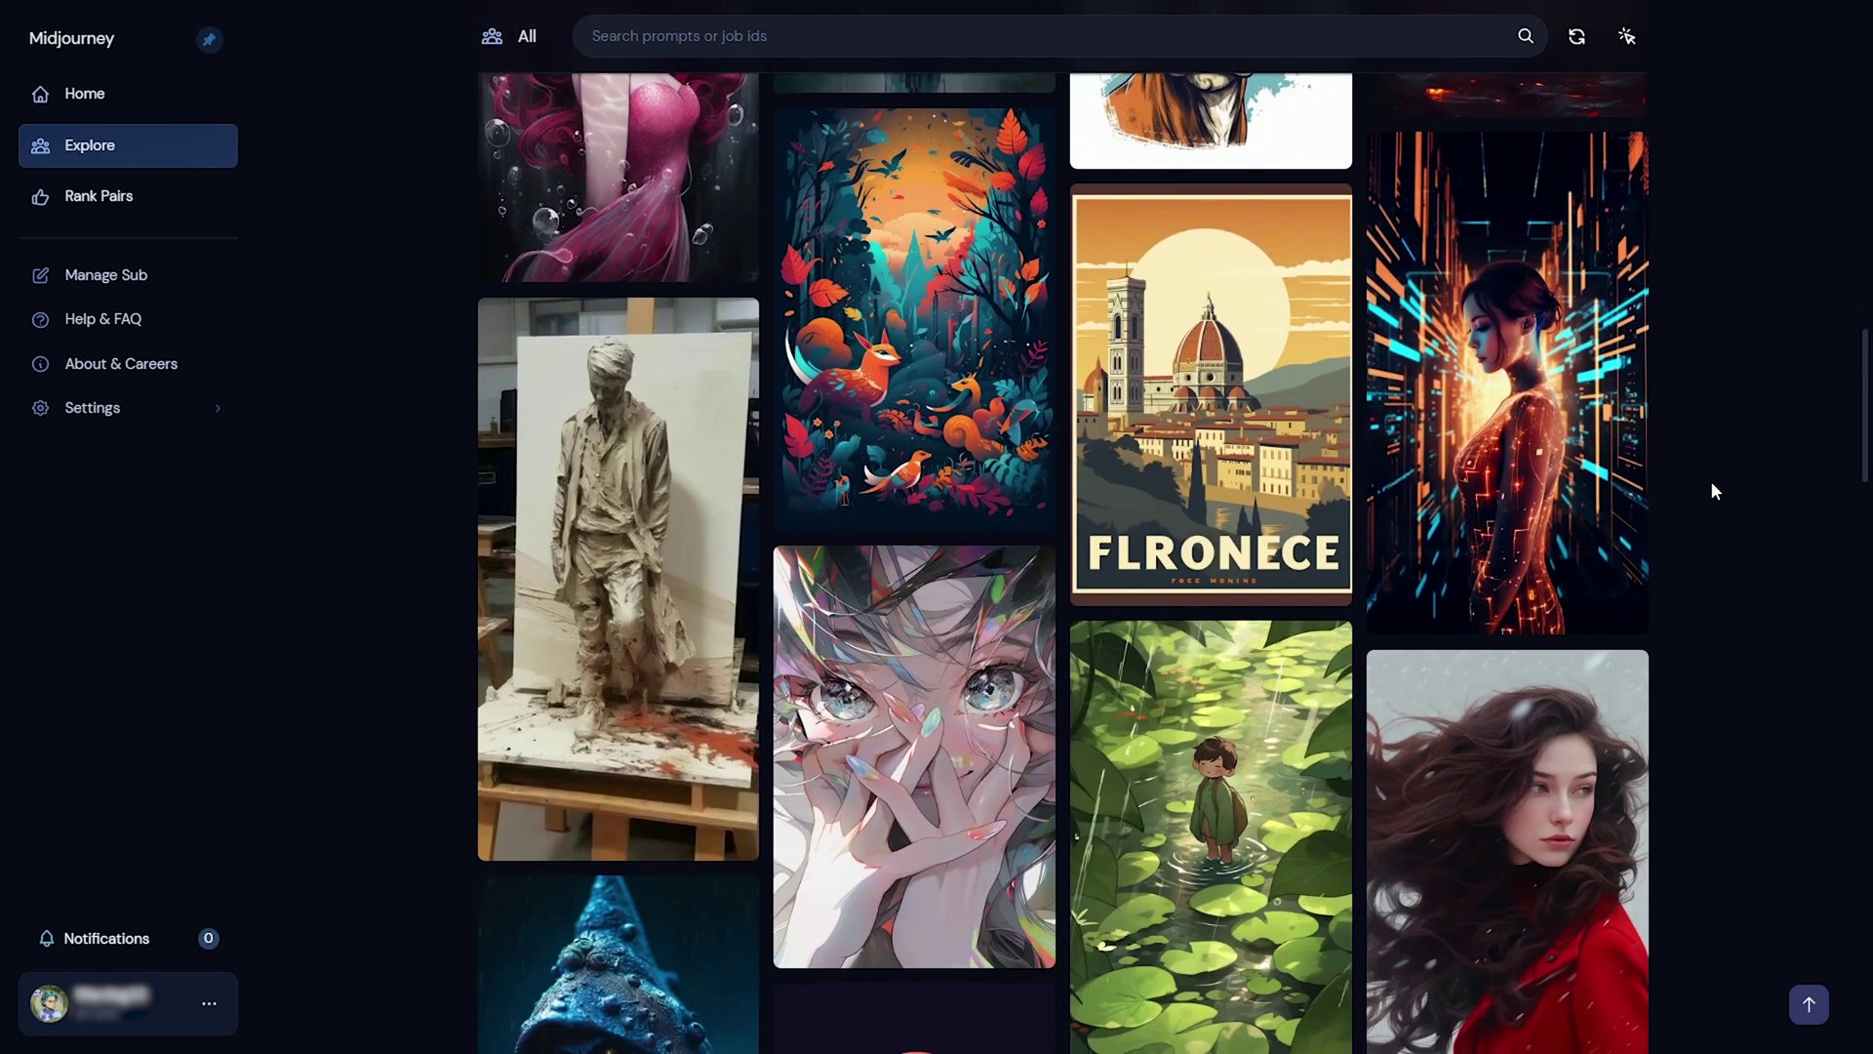
{"action": "scroll", "coordinate": [1715, 490], "scroll_direction": "down", "scroll_amount": 3}
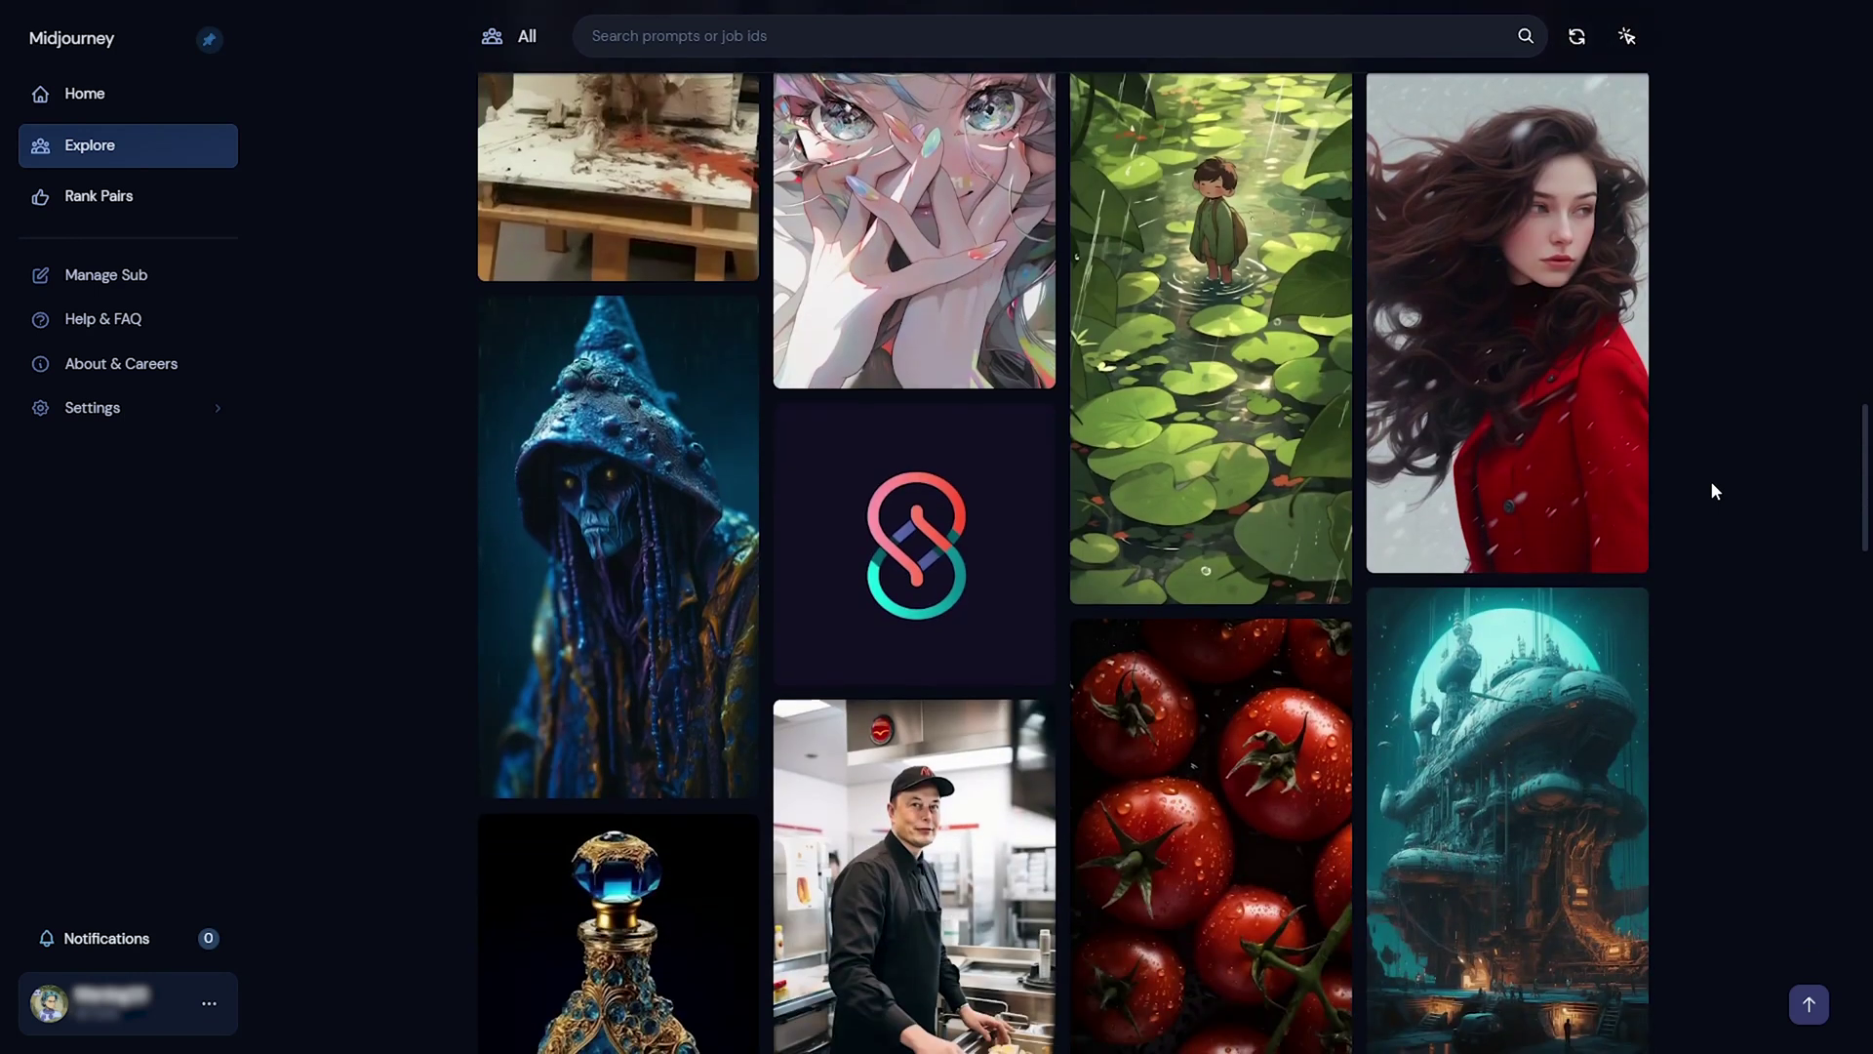
{"action": "scroll", "coordinate": [1715, 491], "scroll_direction": "down", "scroll_amount": 4}
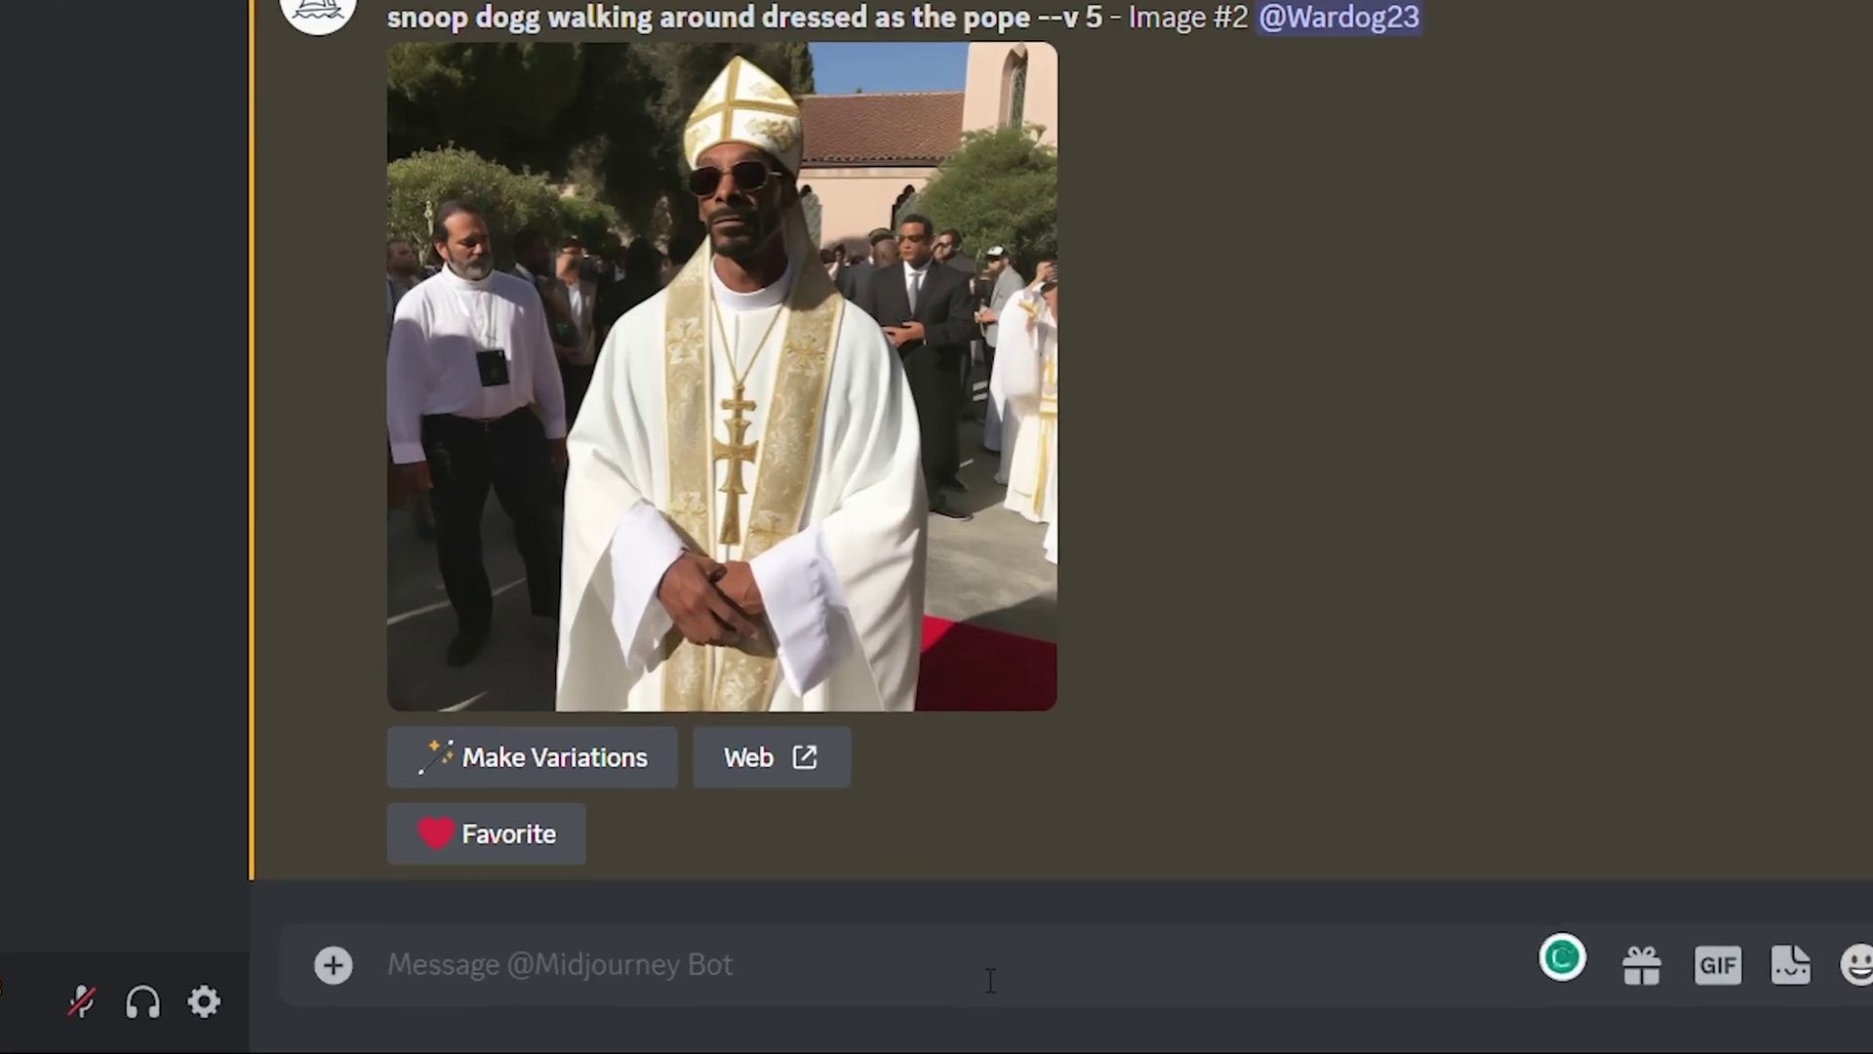
Run /settings to show the panel with MJ version 5, Base quality and Fast mode.
{"action": "type", "text": "/se"}
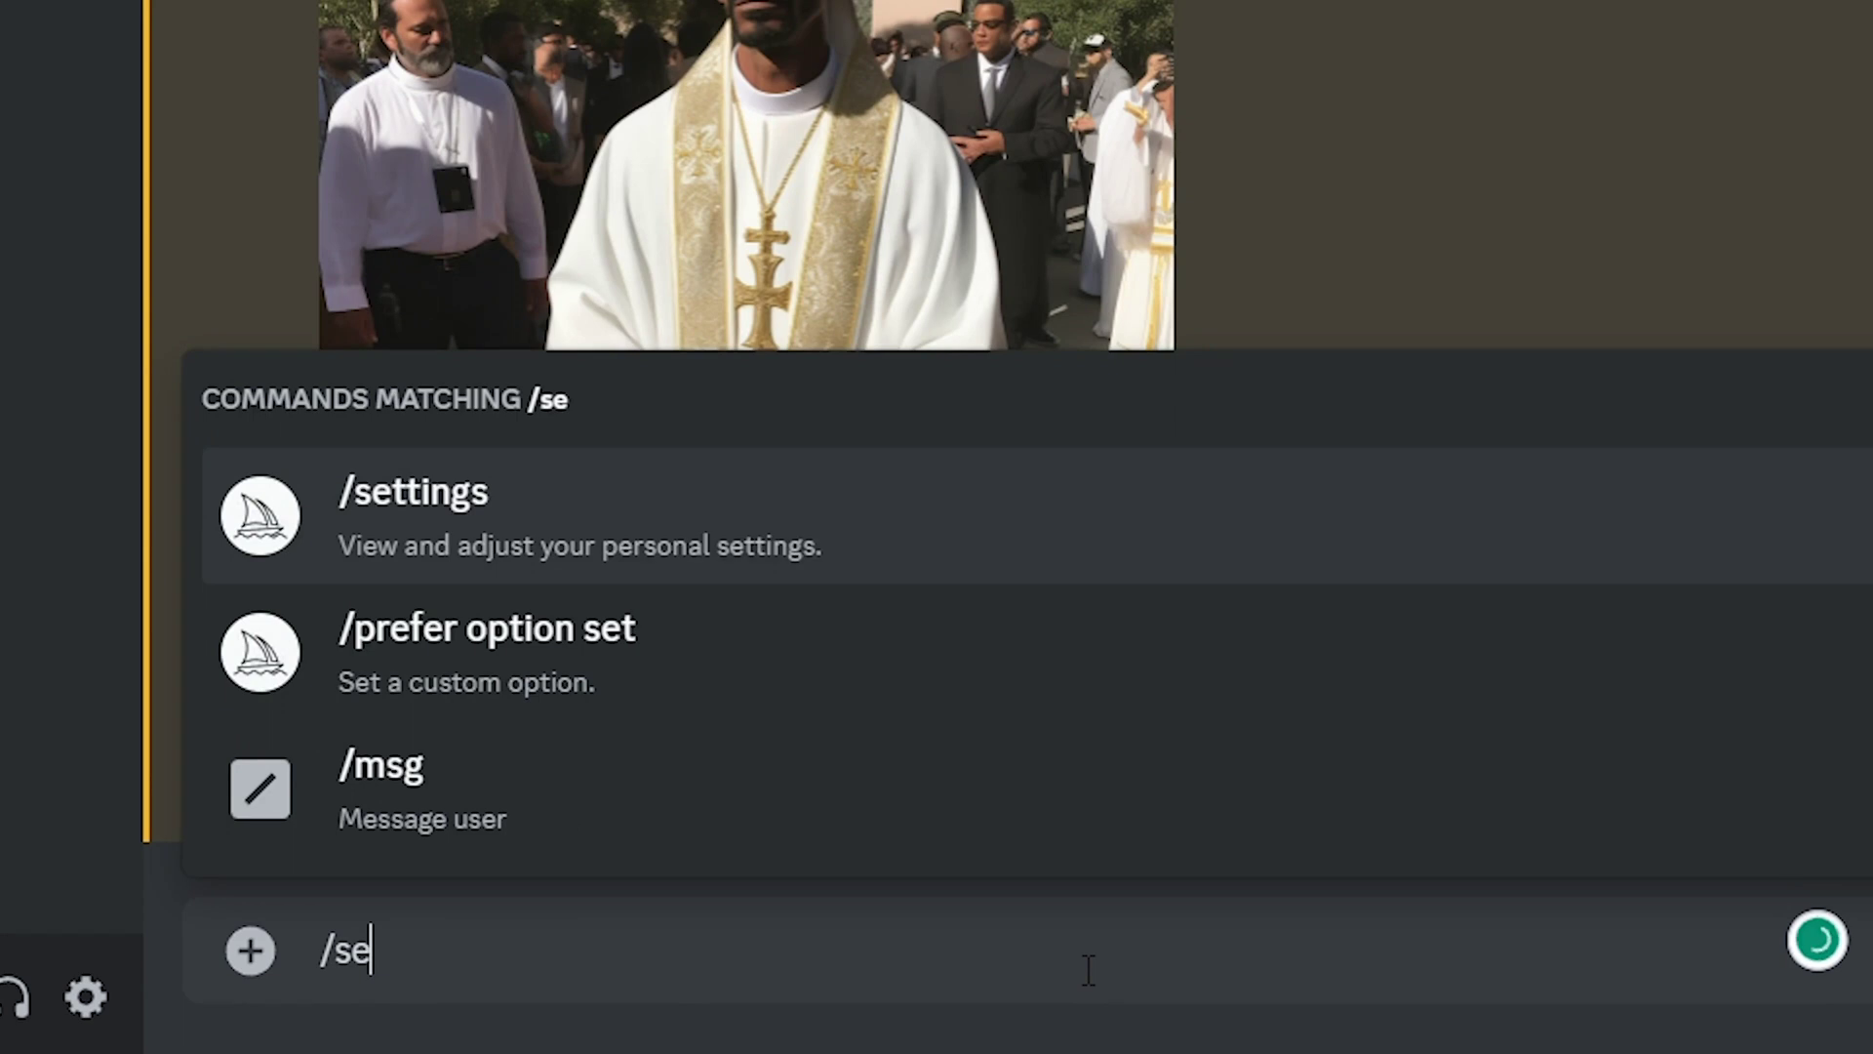
{"action": "type", "text": "tting"}
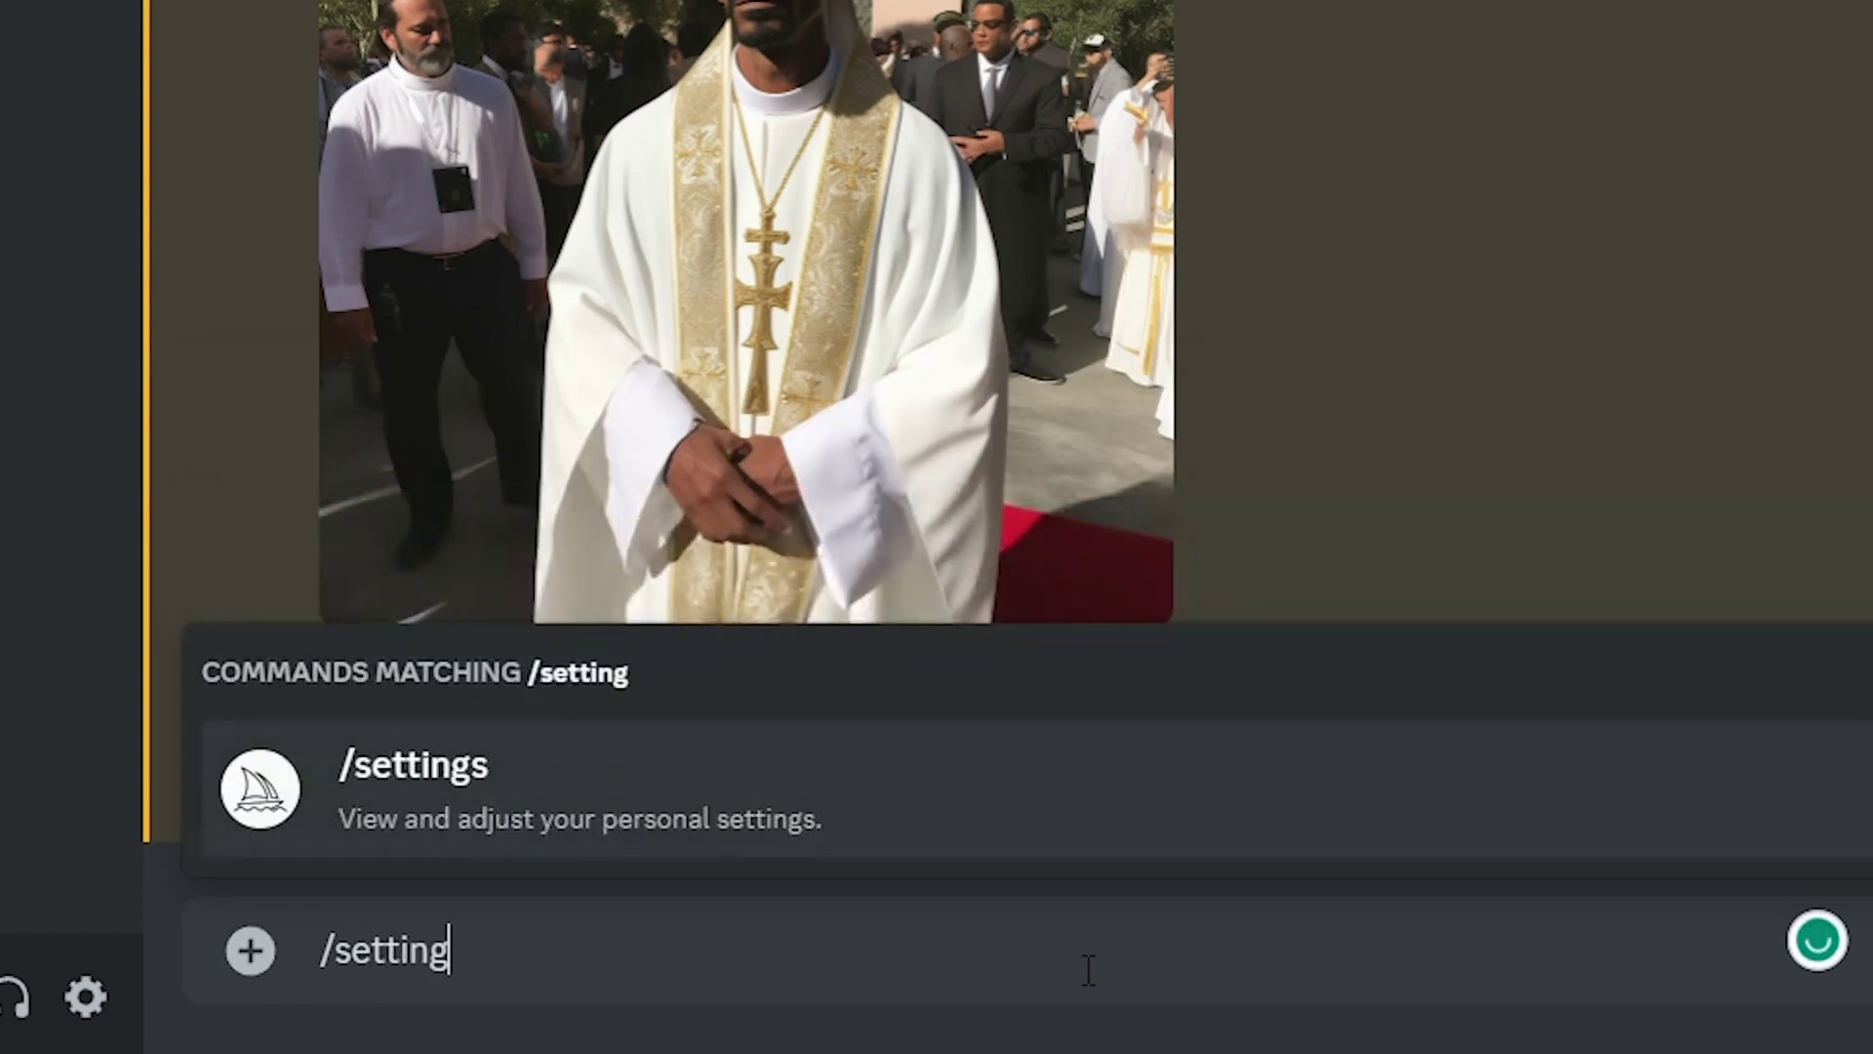
{"action": "left_click", "coordinate": [964, 805]}
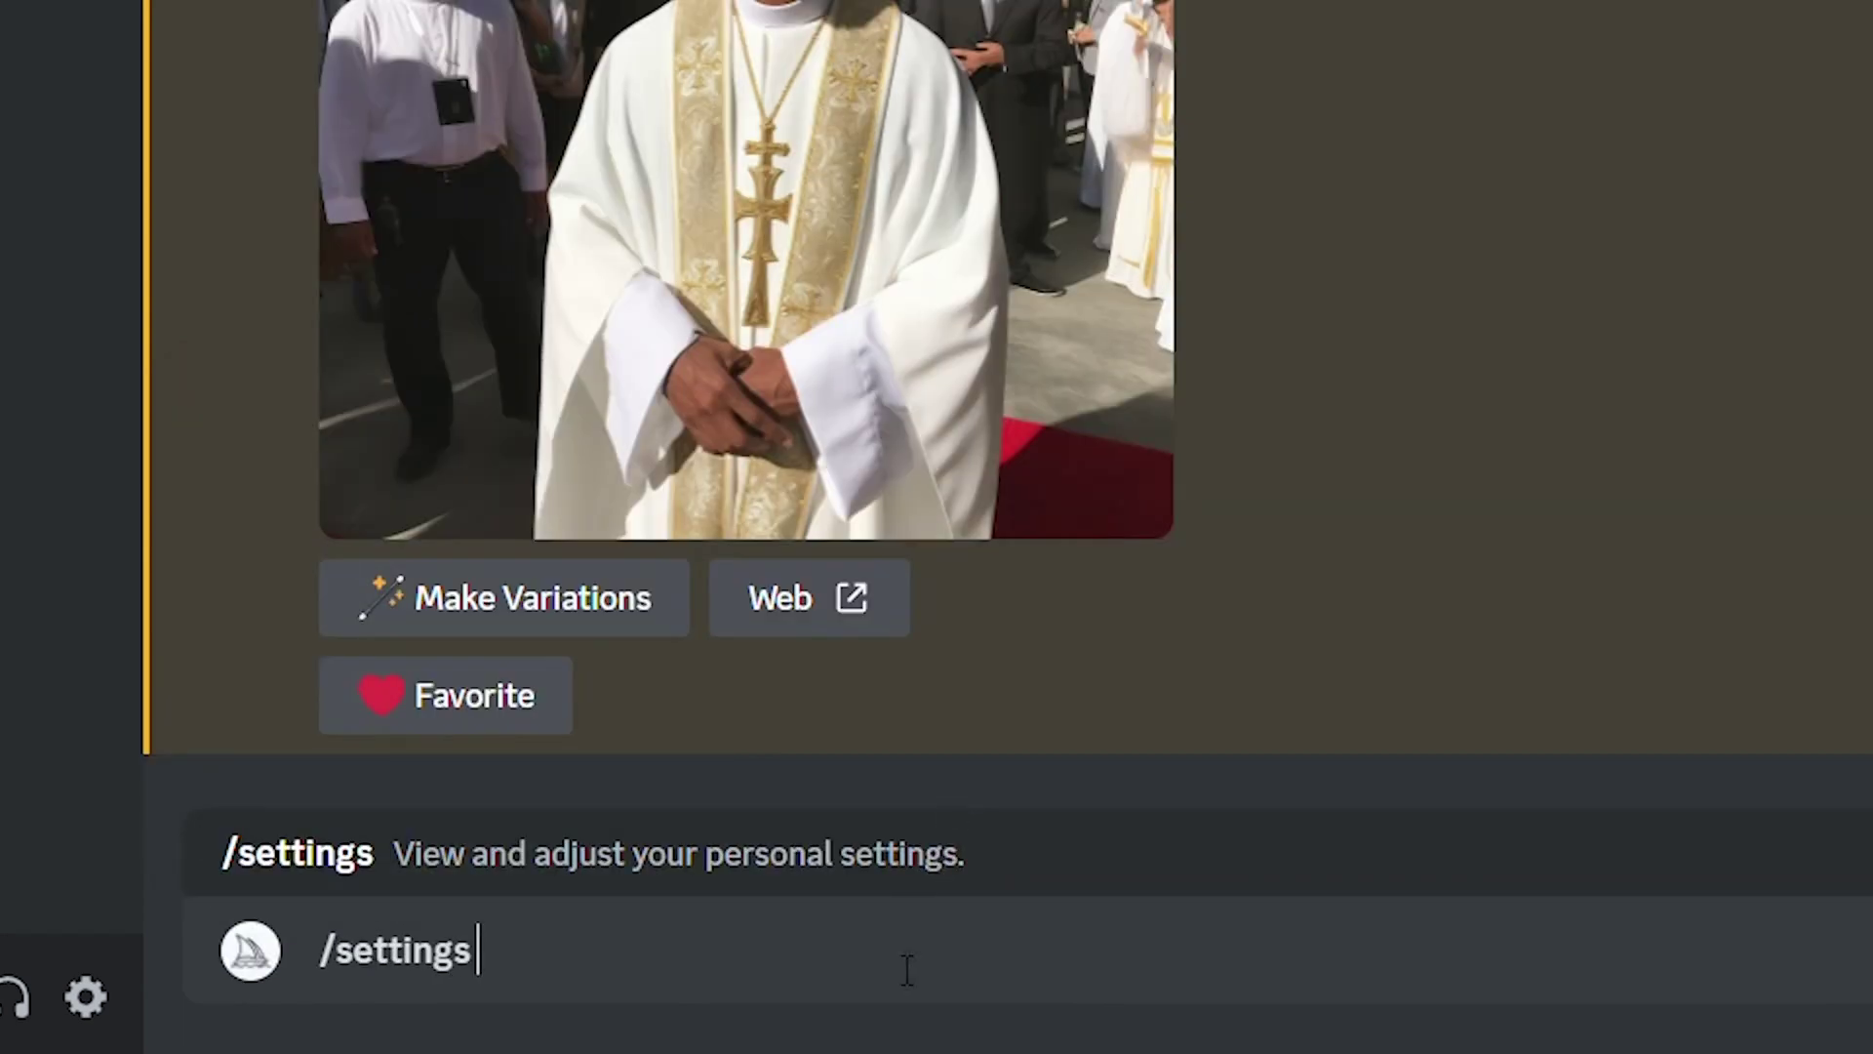
{"action": "key", "text": "Return"}
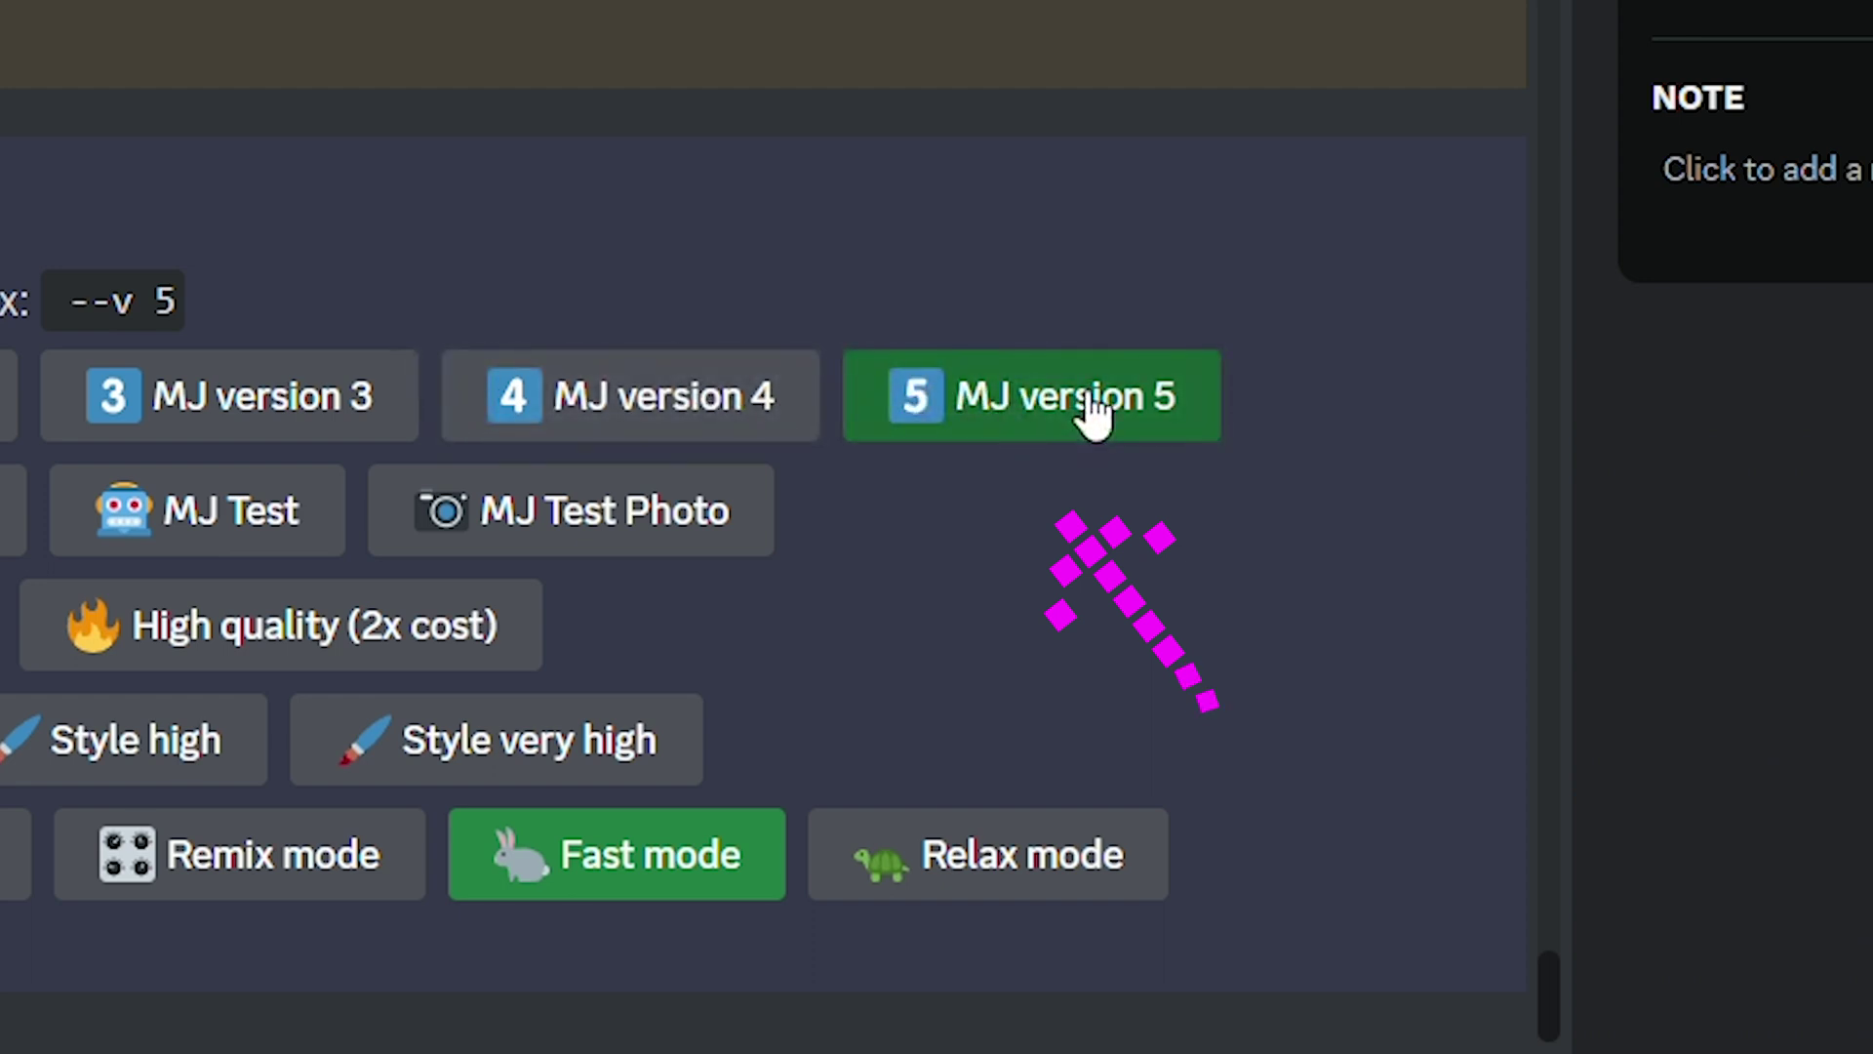
Generate 'a cute puppy --v 5', then resubmit it with '--v5' to get the invalid-parameter error.
{"action": "type", "text": "agine prompt a"}
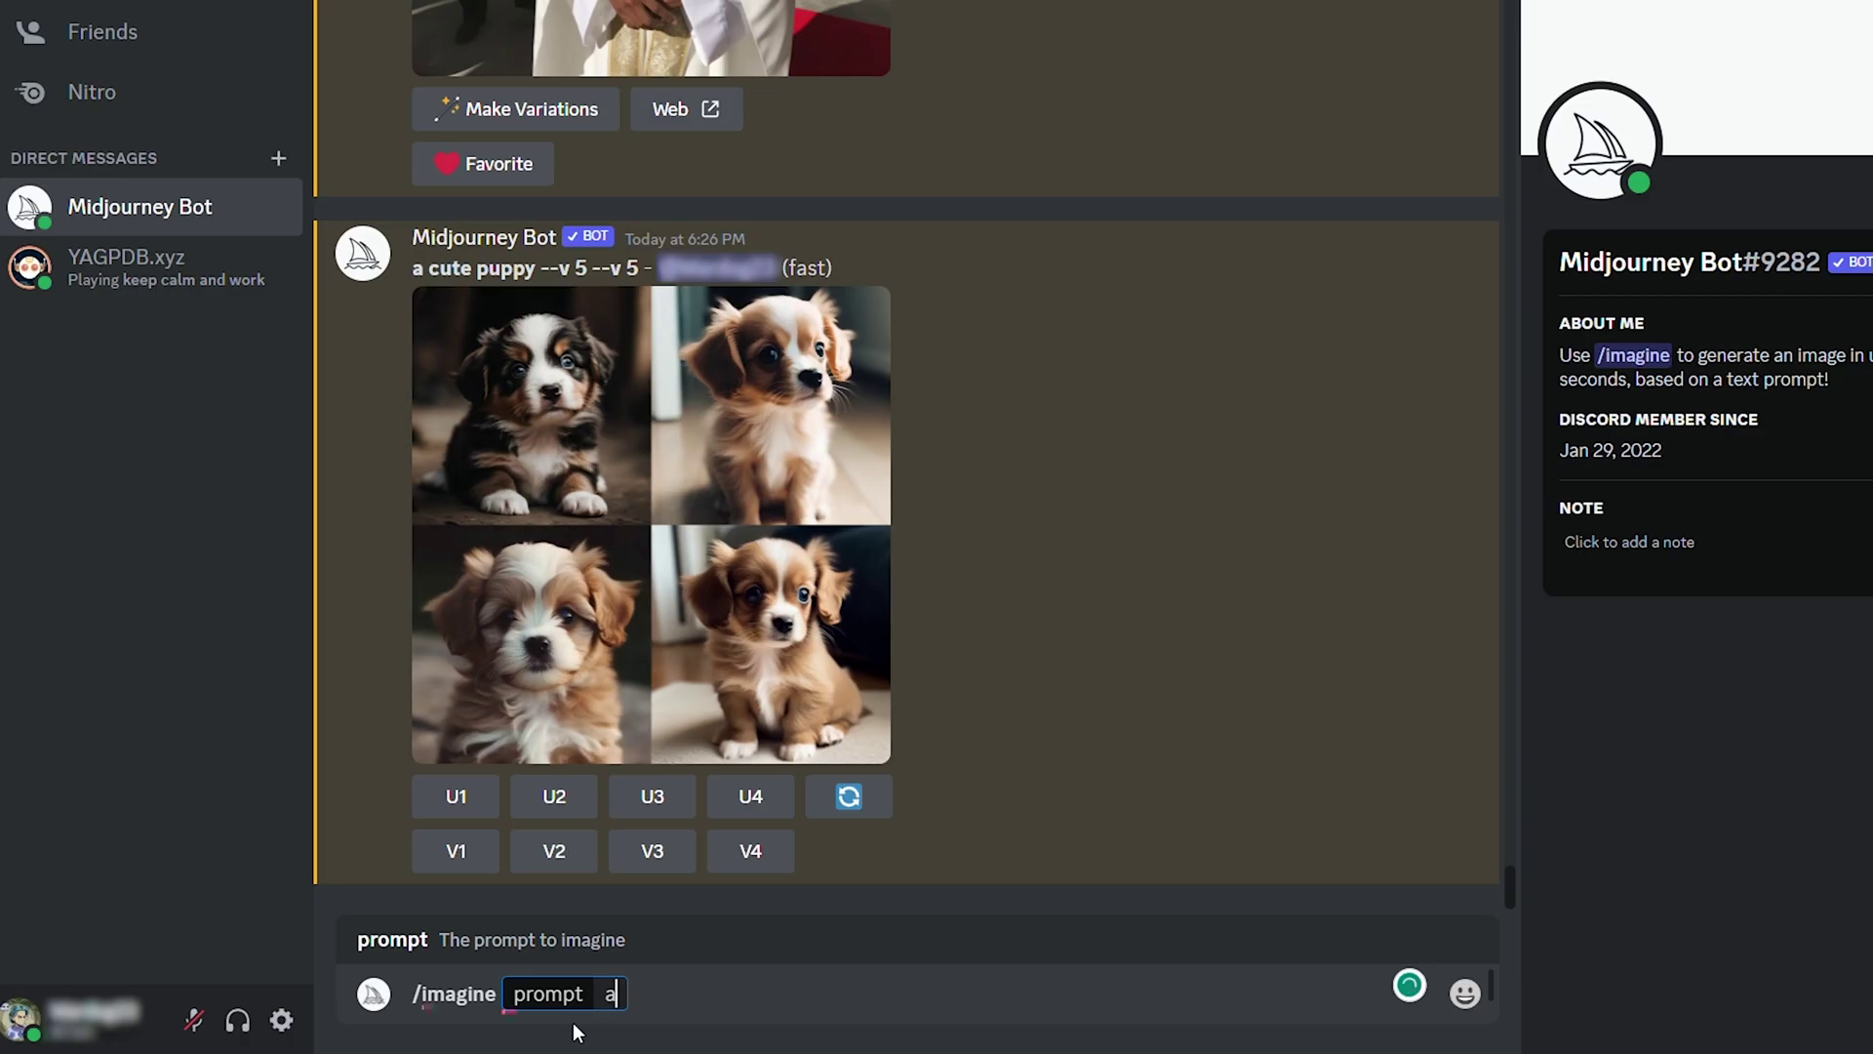
{"action": "type", "text": " cute pup"}
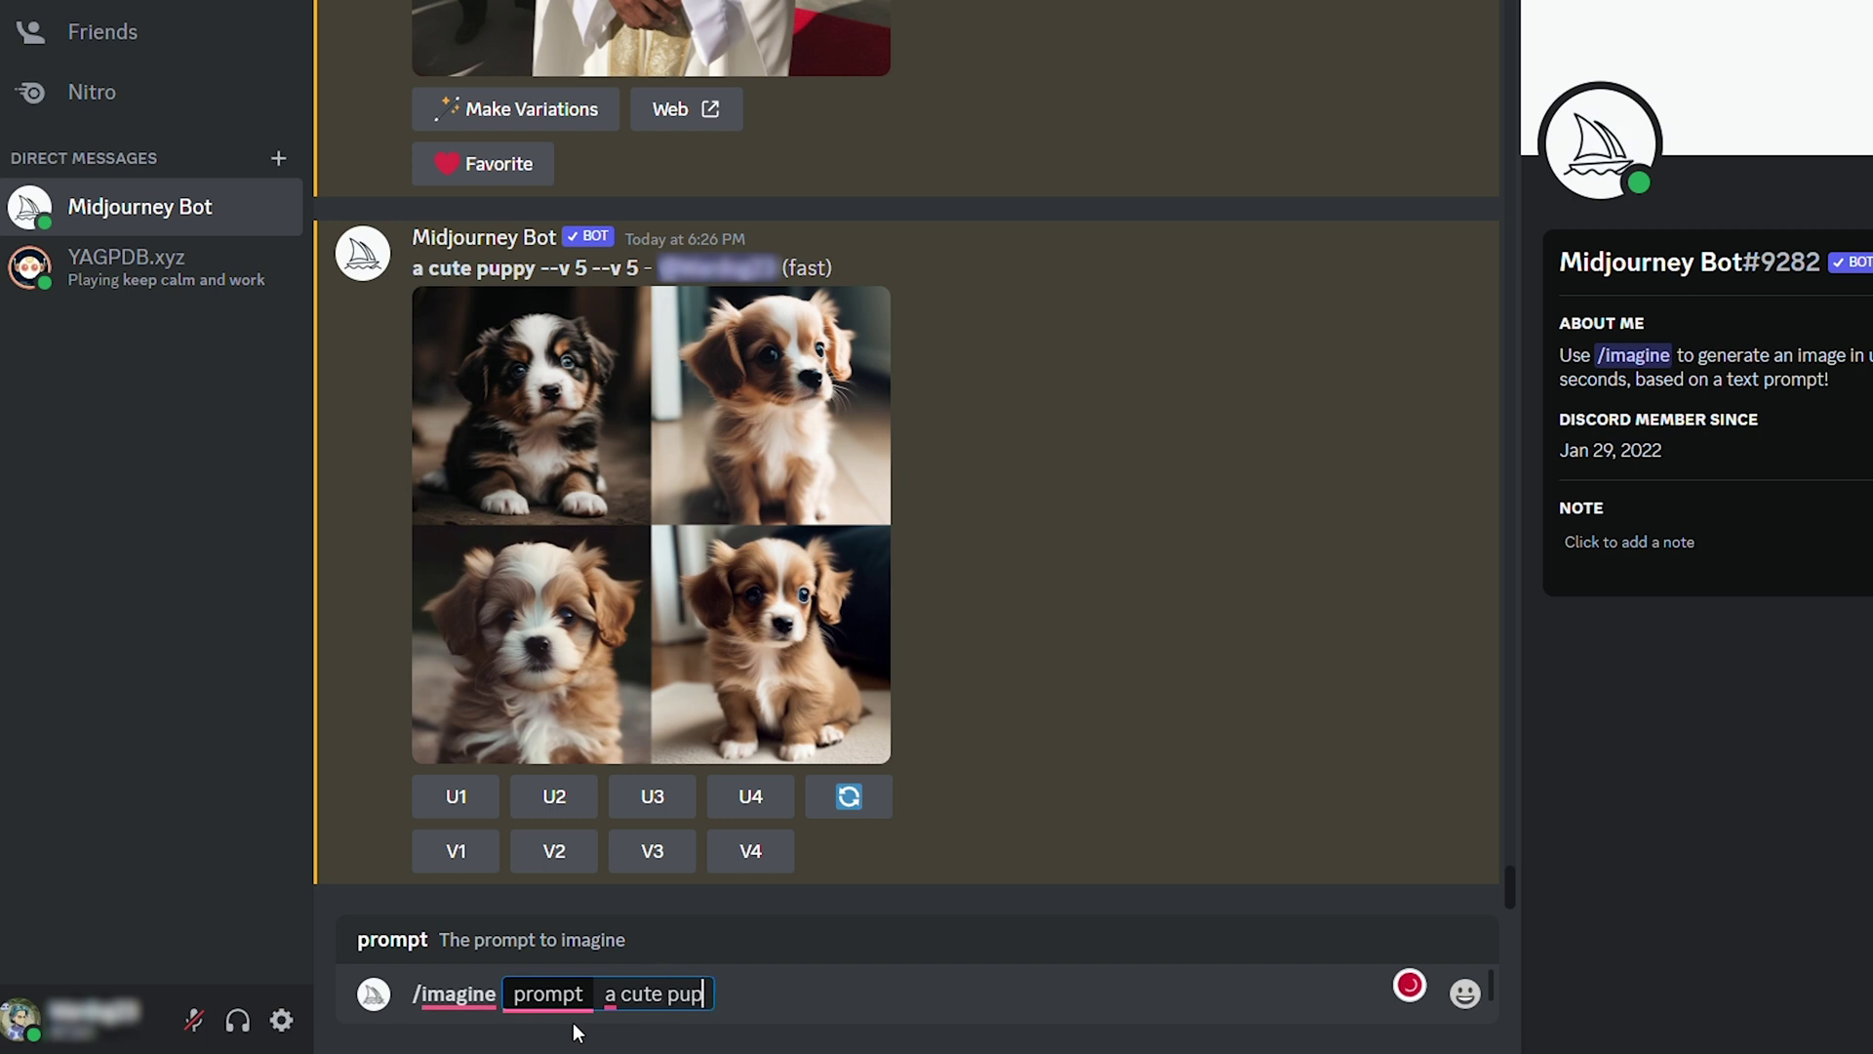
{"action": "type", "text": "py --"}
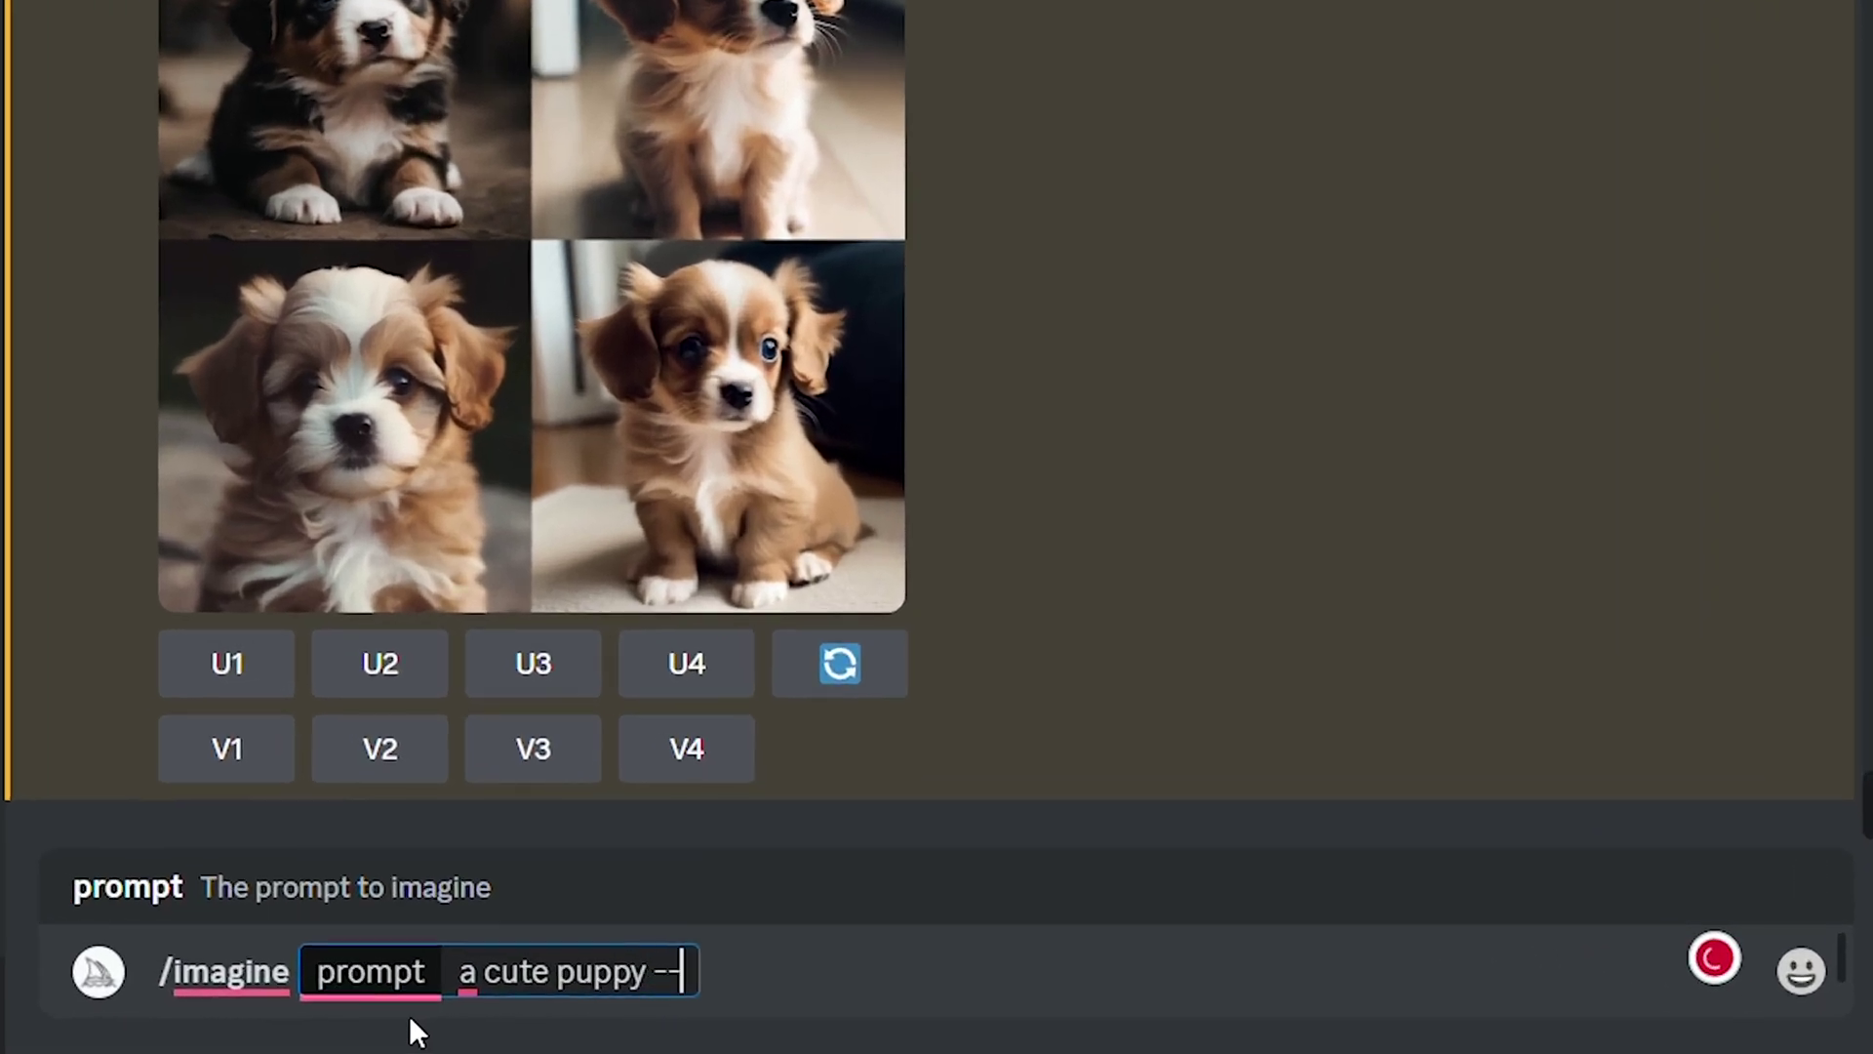
{"action": "type", "text": "v 5"}
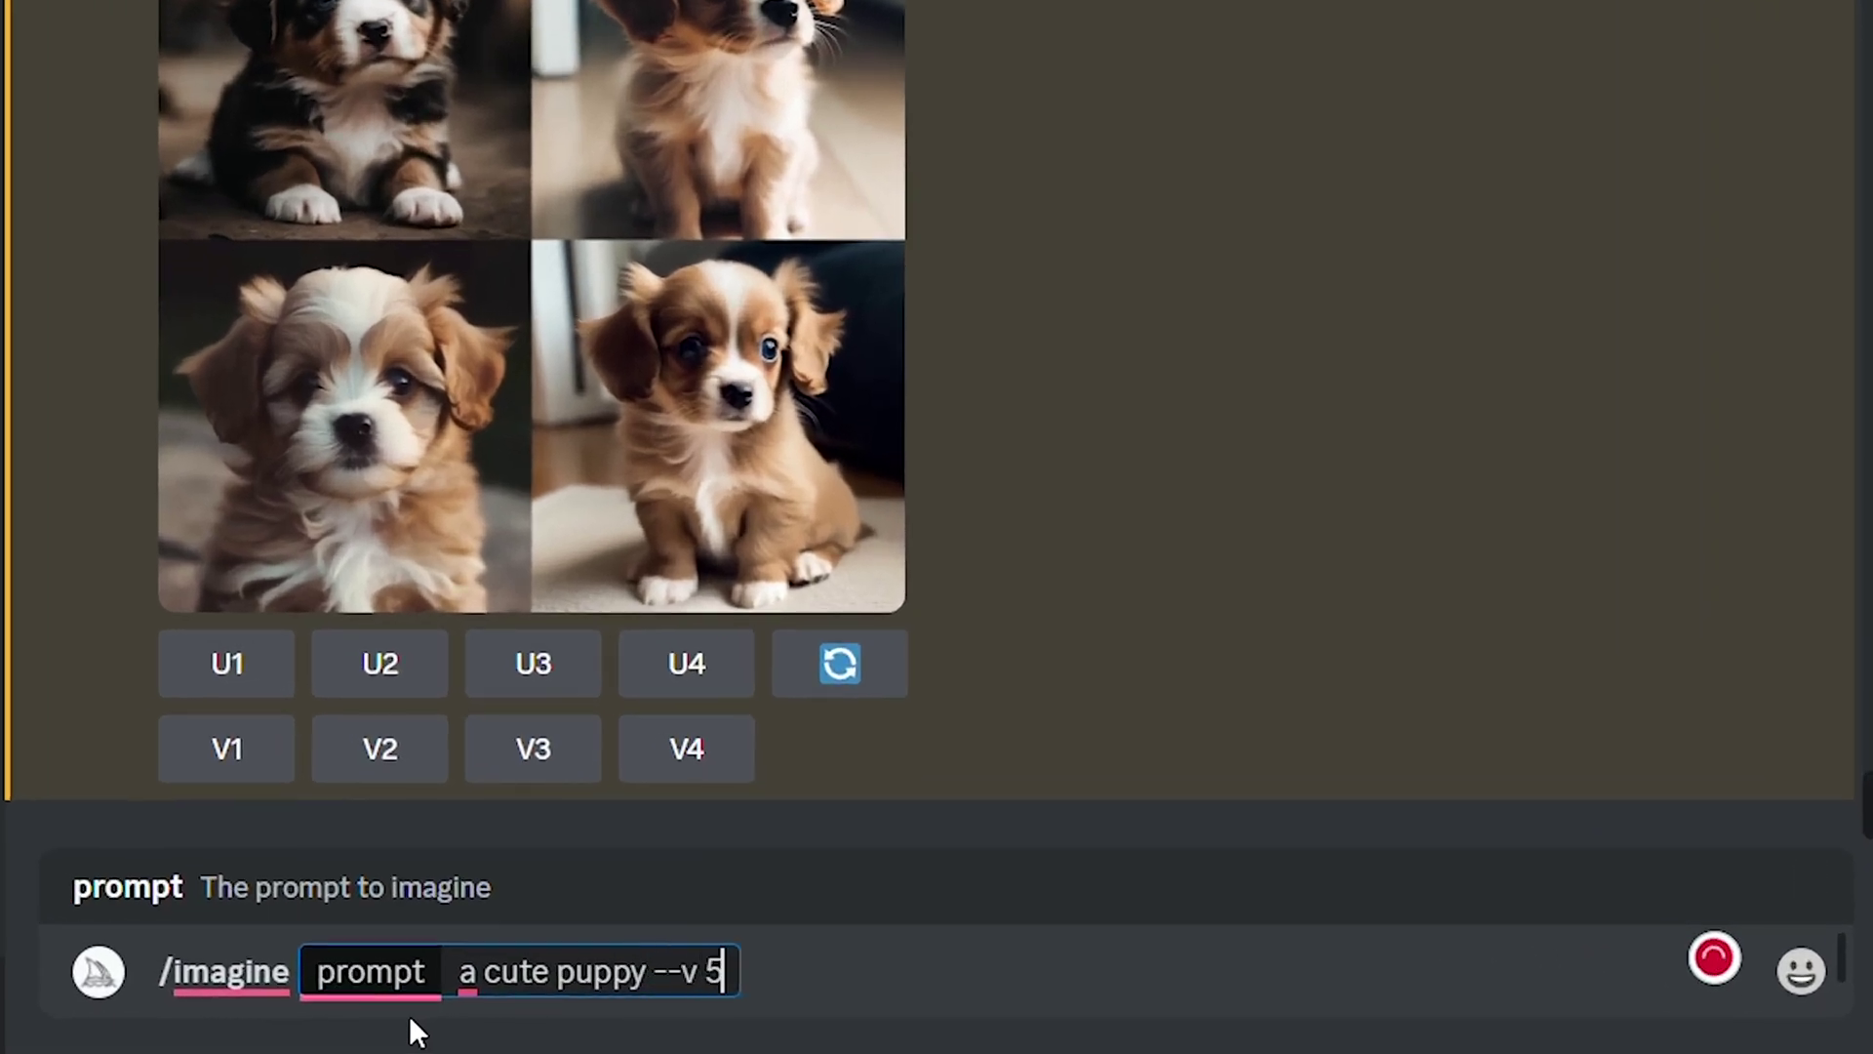
{"action": "key", "text": "Return"}
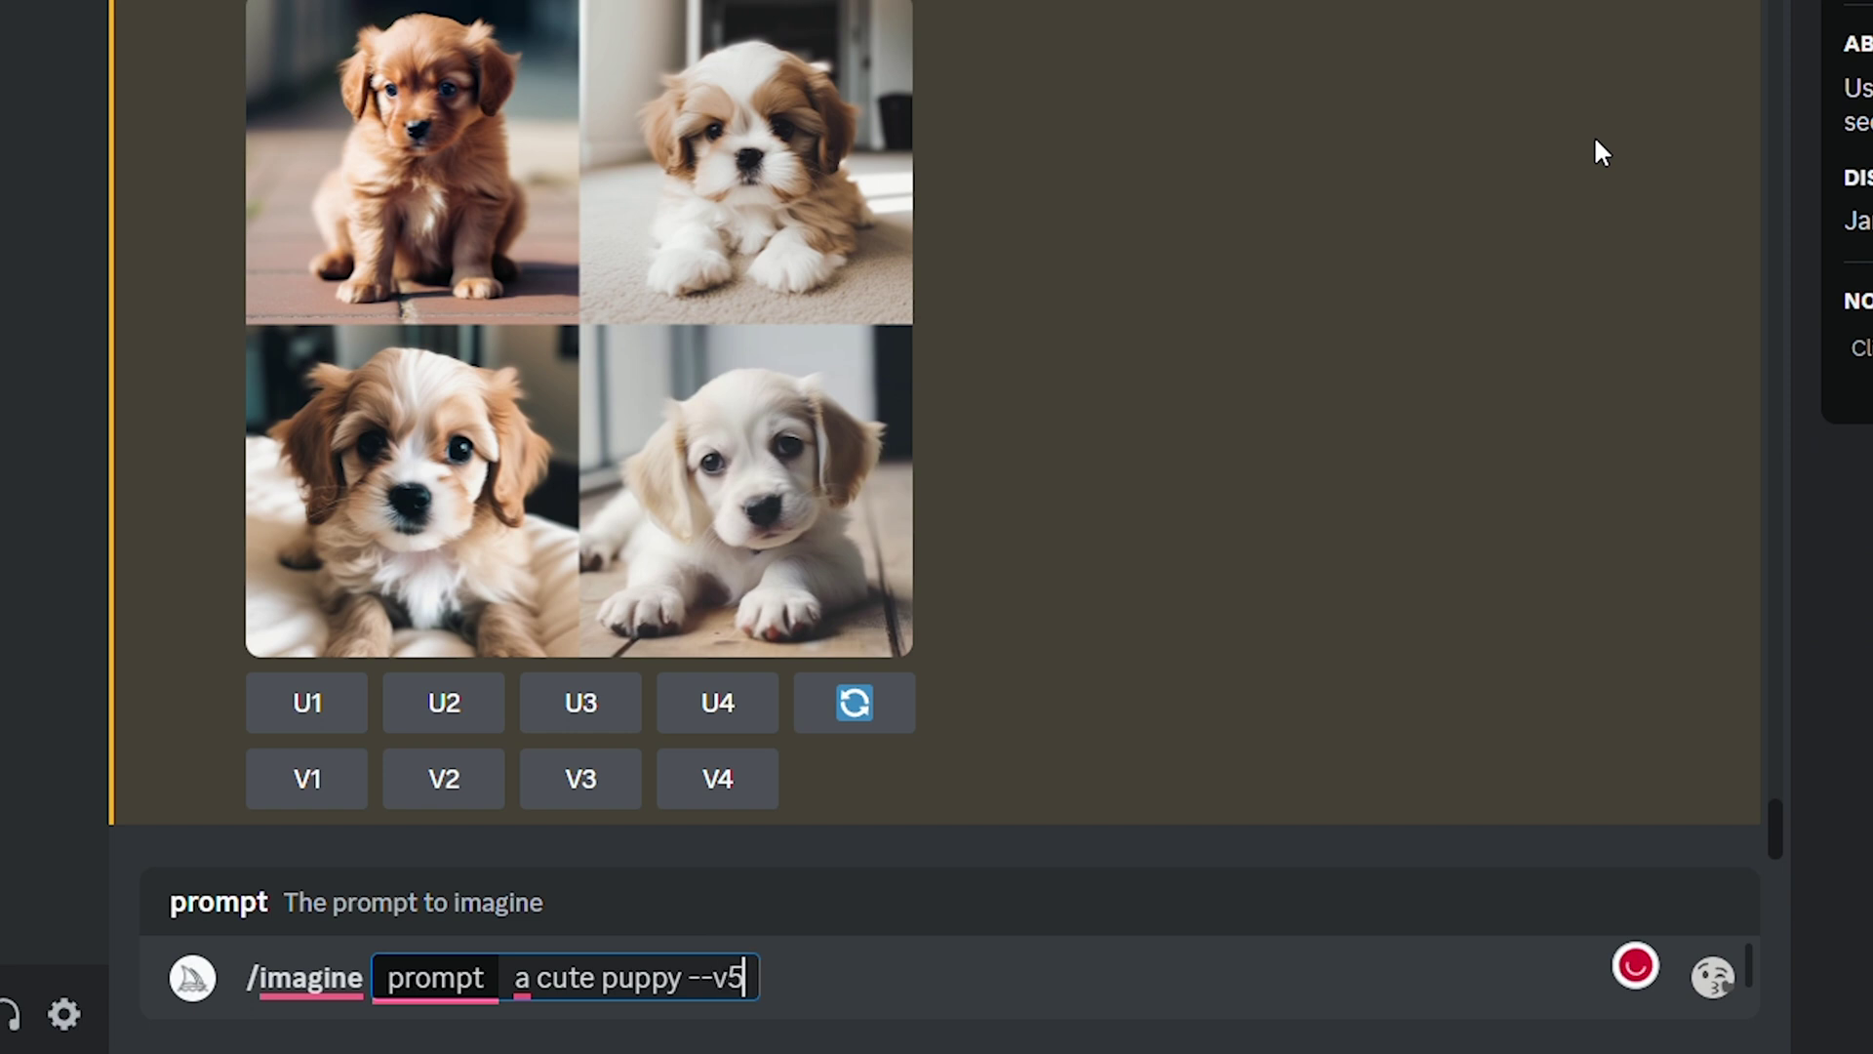
{"action": "key", "text": "Return"}
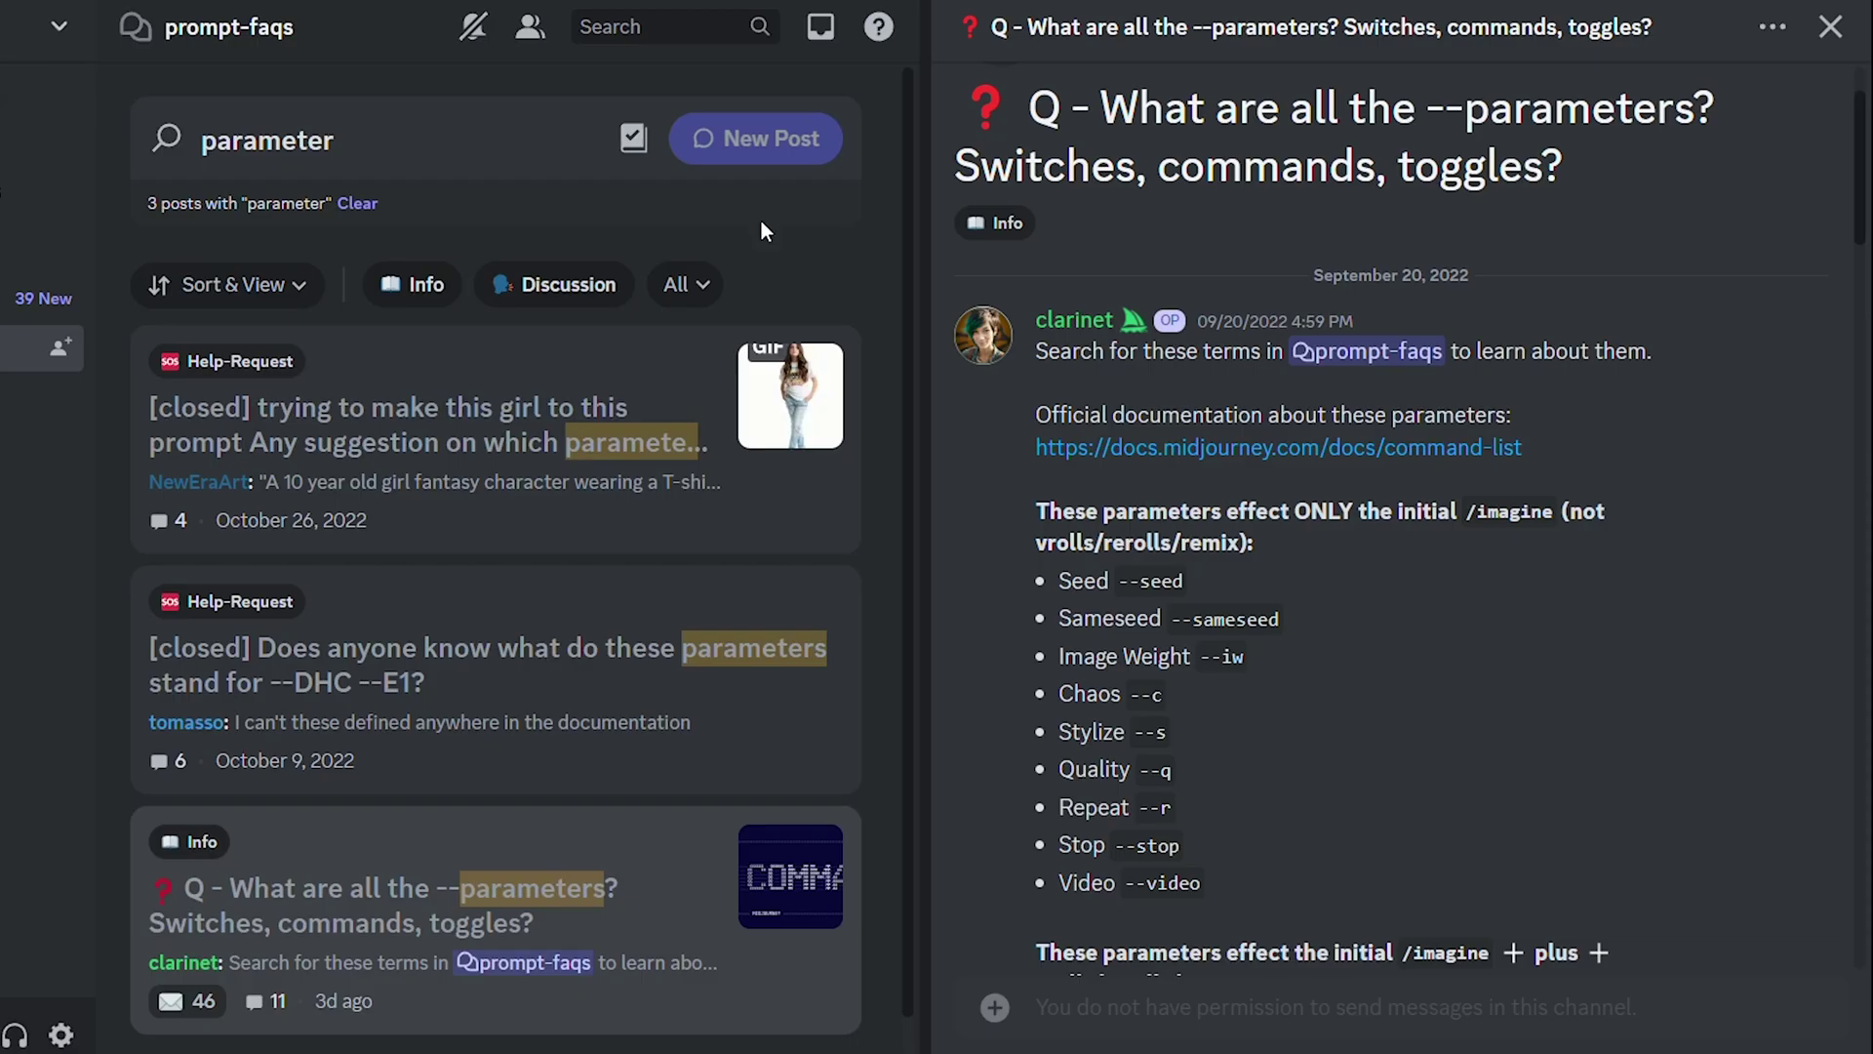
Scroll through the prompt-faqs parameters post toward the version 5 question.
{"action": "scroll", "coordinate": [1690, 279], "scroll_direction": "down", "scroll_amount": 3}
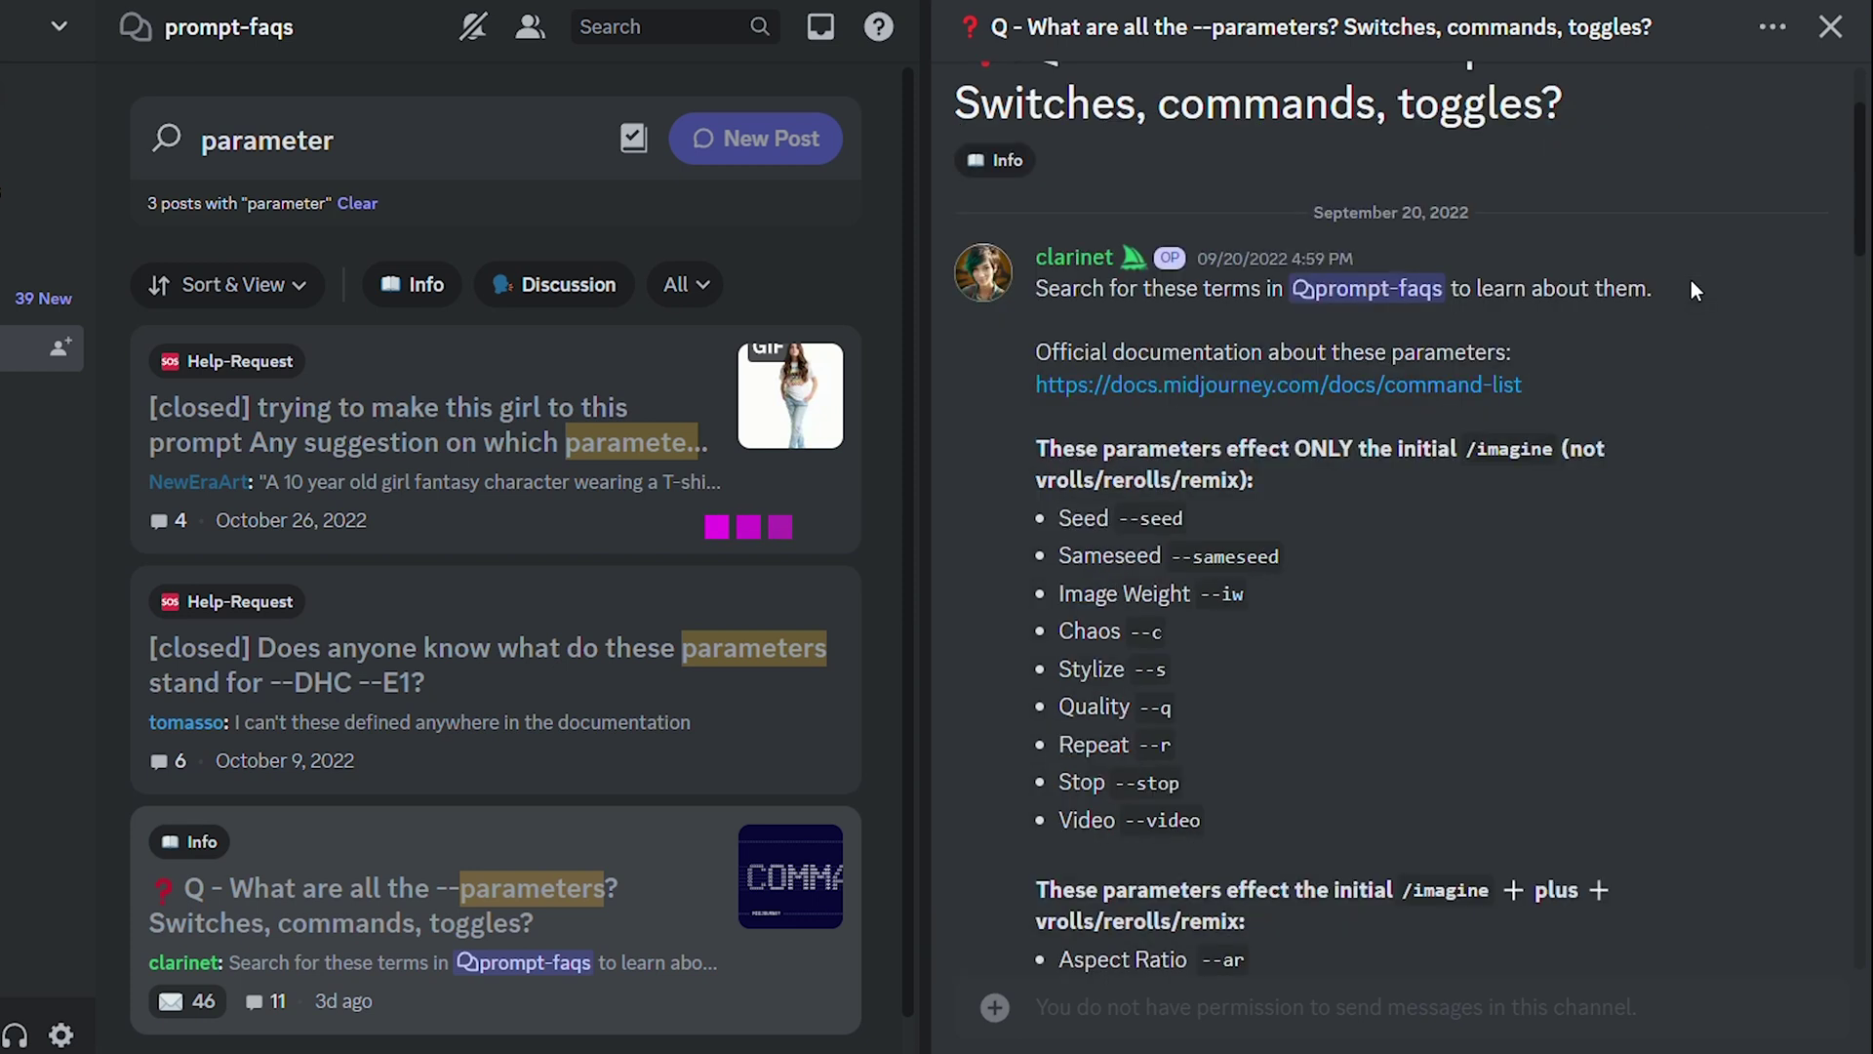
{"action": "scroll", "coordinate": [1691, 282], "scroll_direction": "down", "scroll_amount": 3}
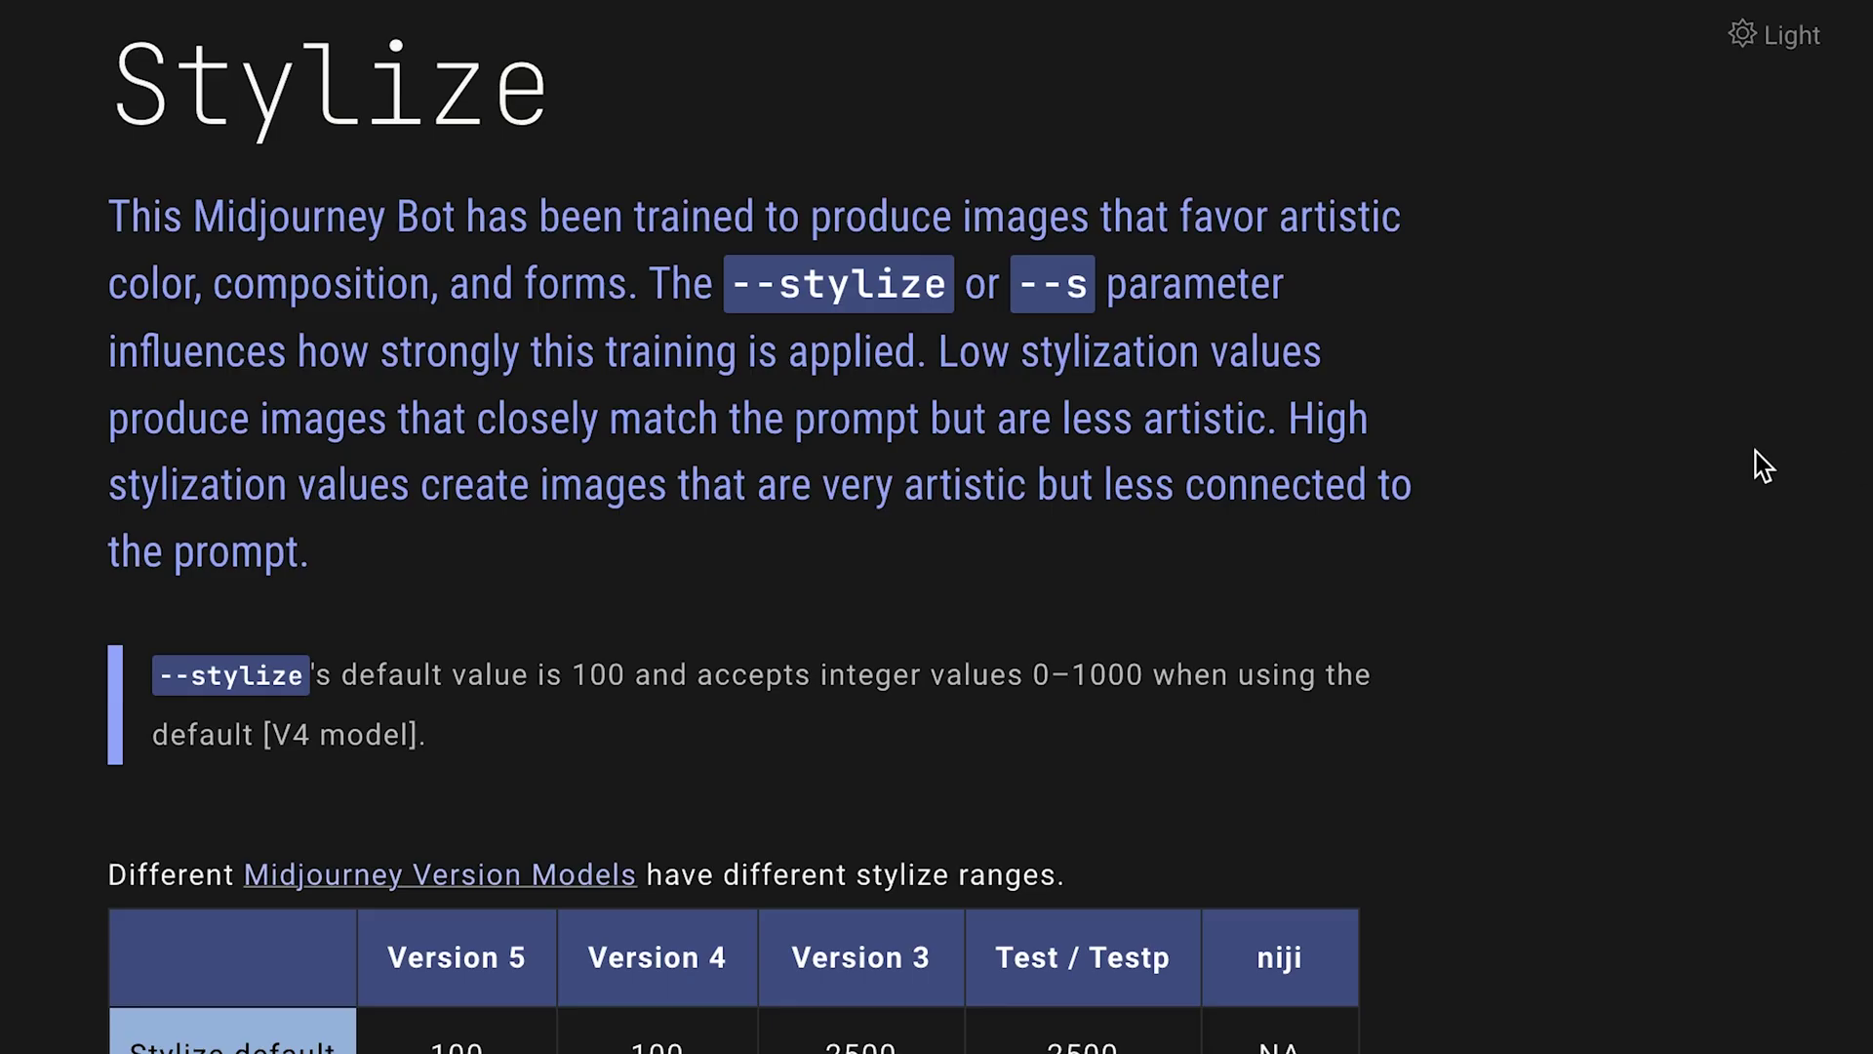
Scroll the Stylize docs page down to the per-version table of stylize defaults and ranges.
{"action": "scroll", "coordinate": [1754, 450], "scroll_direction": "down", "scroll_amount": 4}
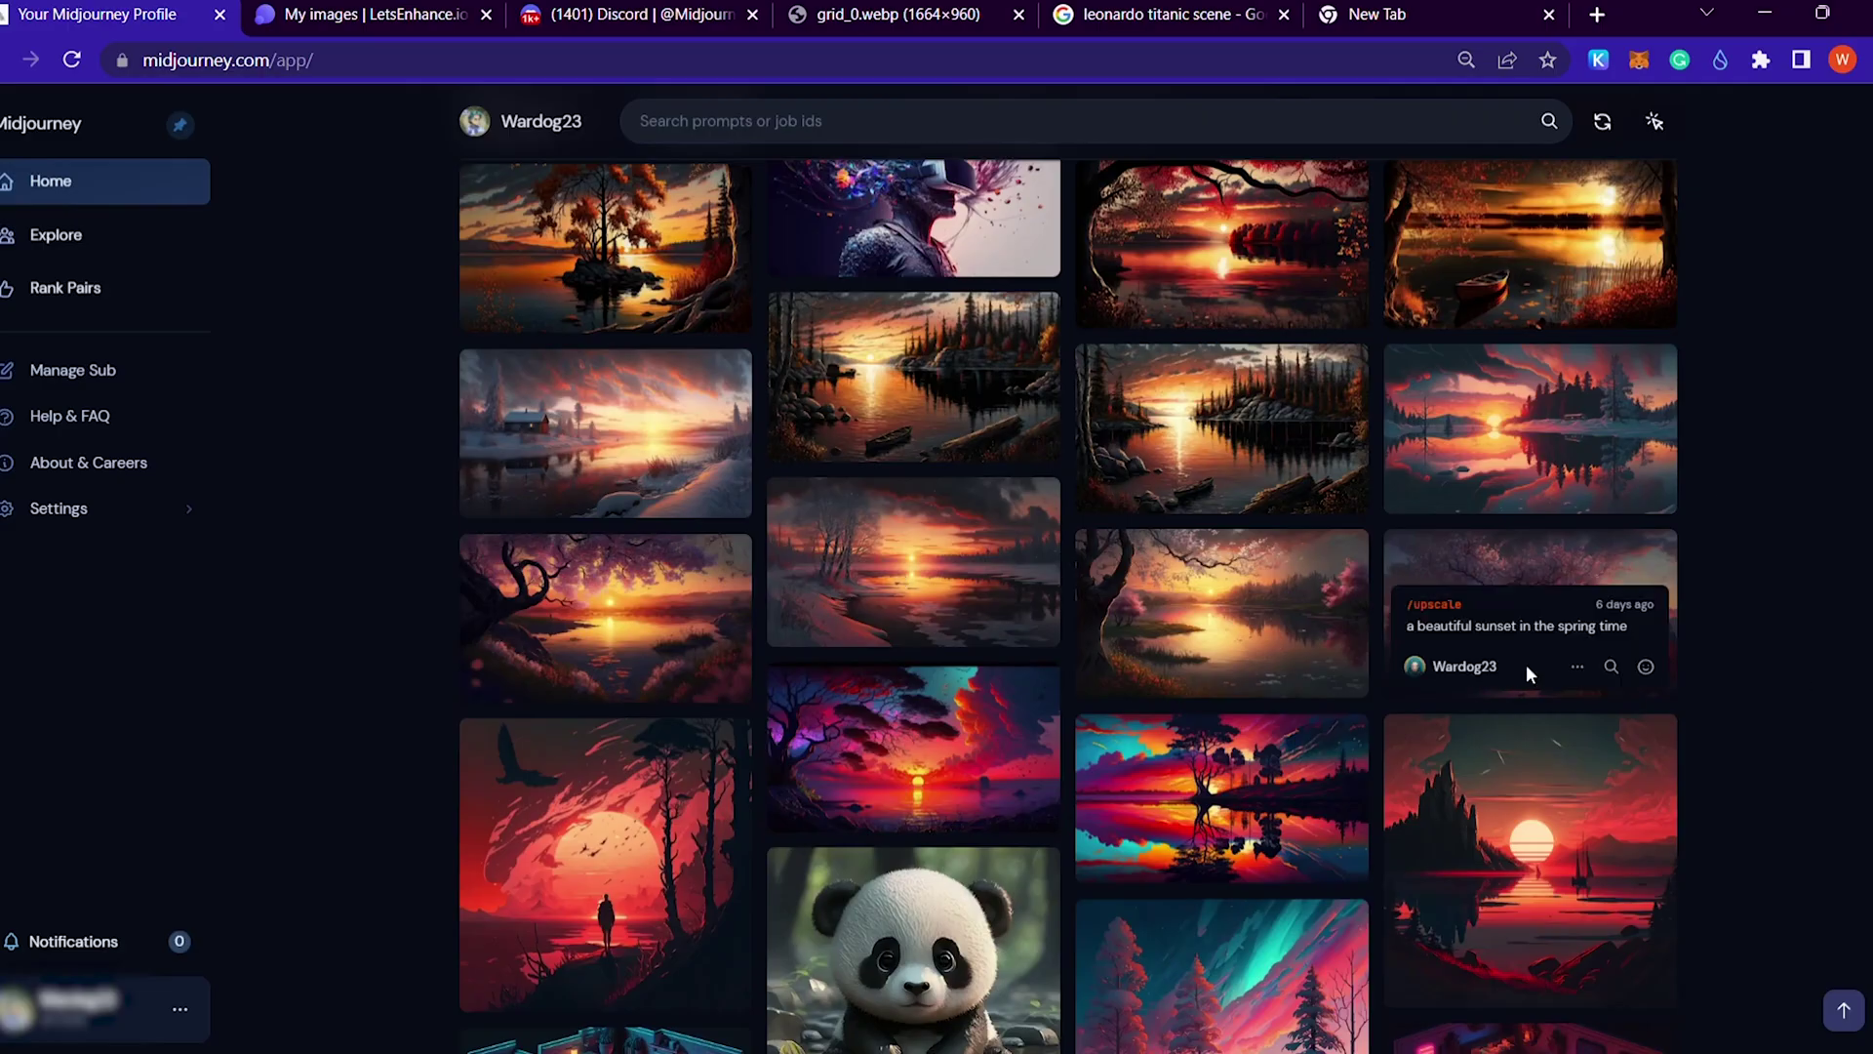
Open the spring-time sunset image alone in a new tab and select its URL.
{"action": "left_click", "coordinate": [1288, 577]}
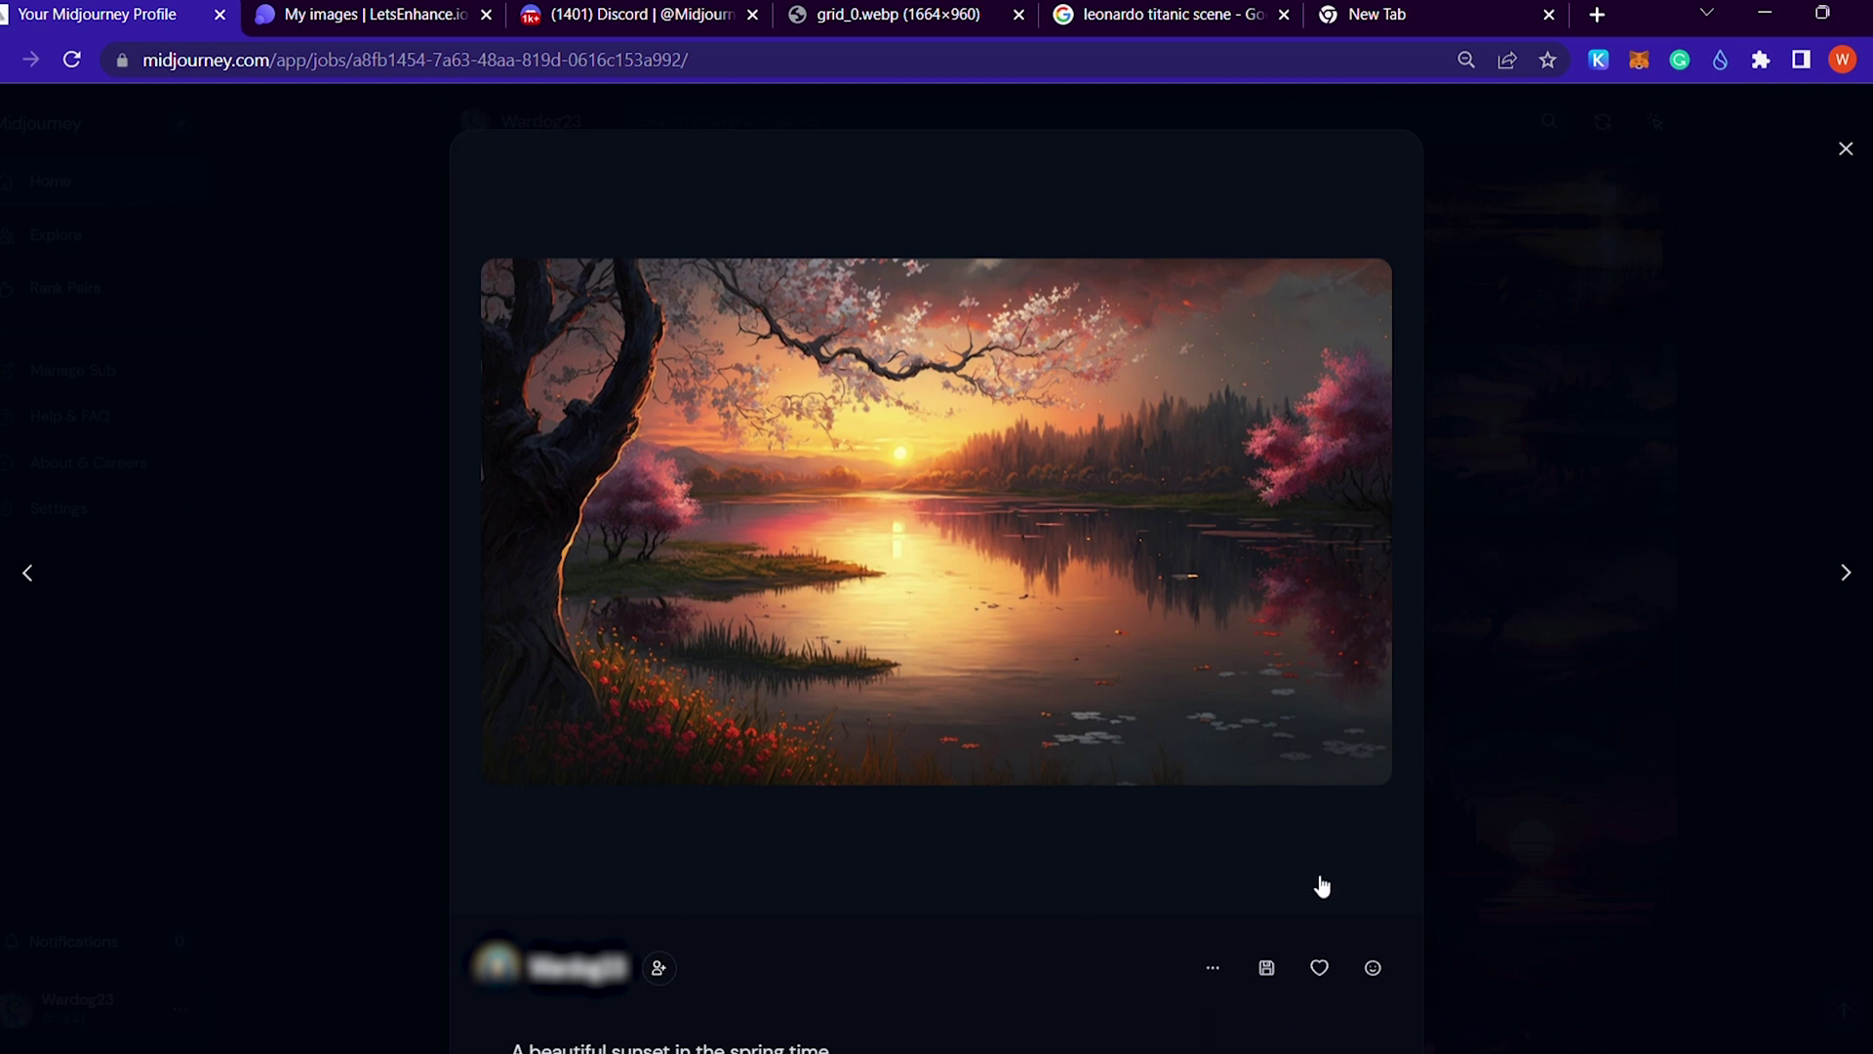
{"action": "left_click", "coordinate": [1213, 967]}
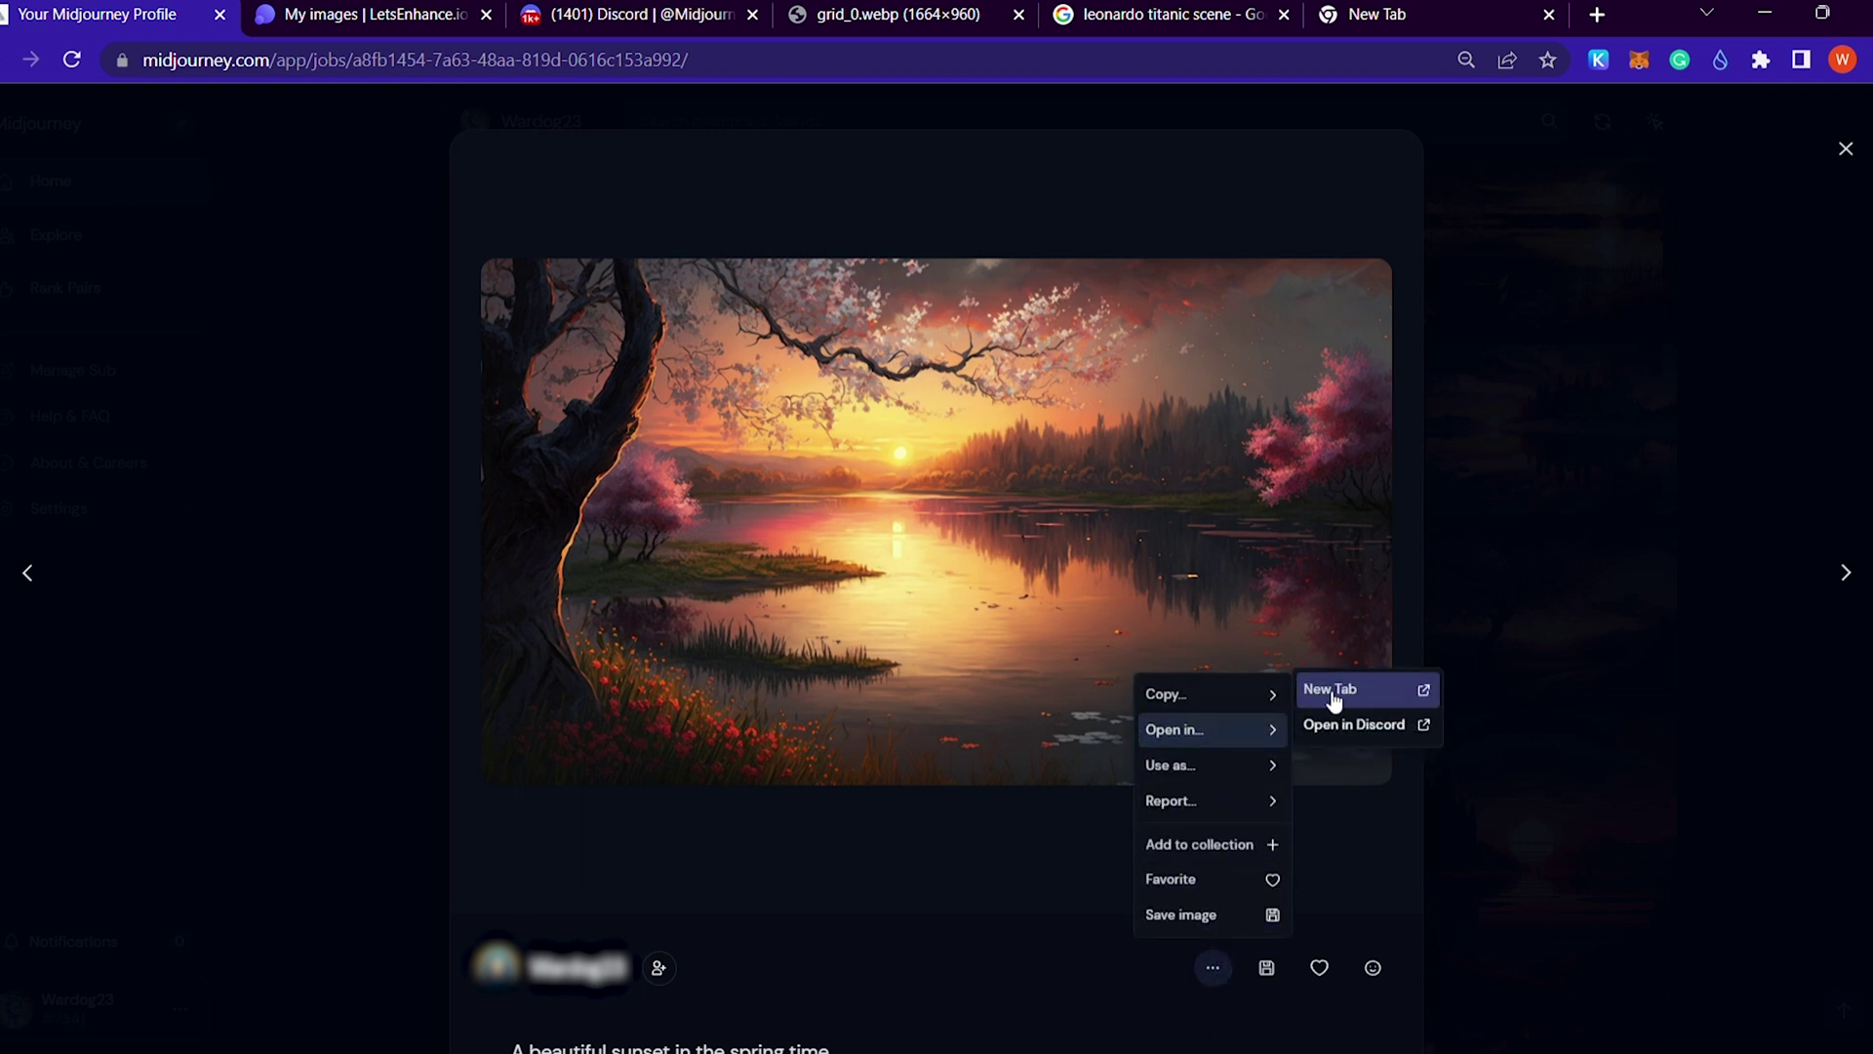
{"action": "left_click", "coordinate": [1332, 690]}
{"action": "left_click_drag", "start_coordinate": [785, 68], "coordinate": [317, 102]}
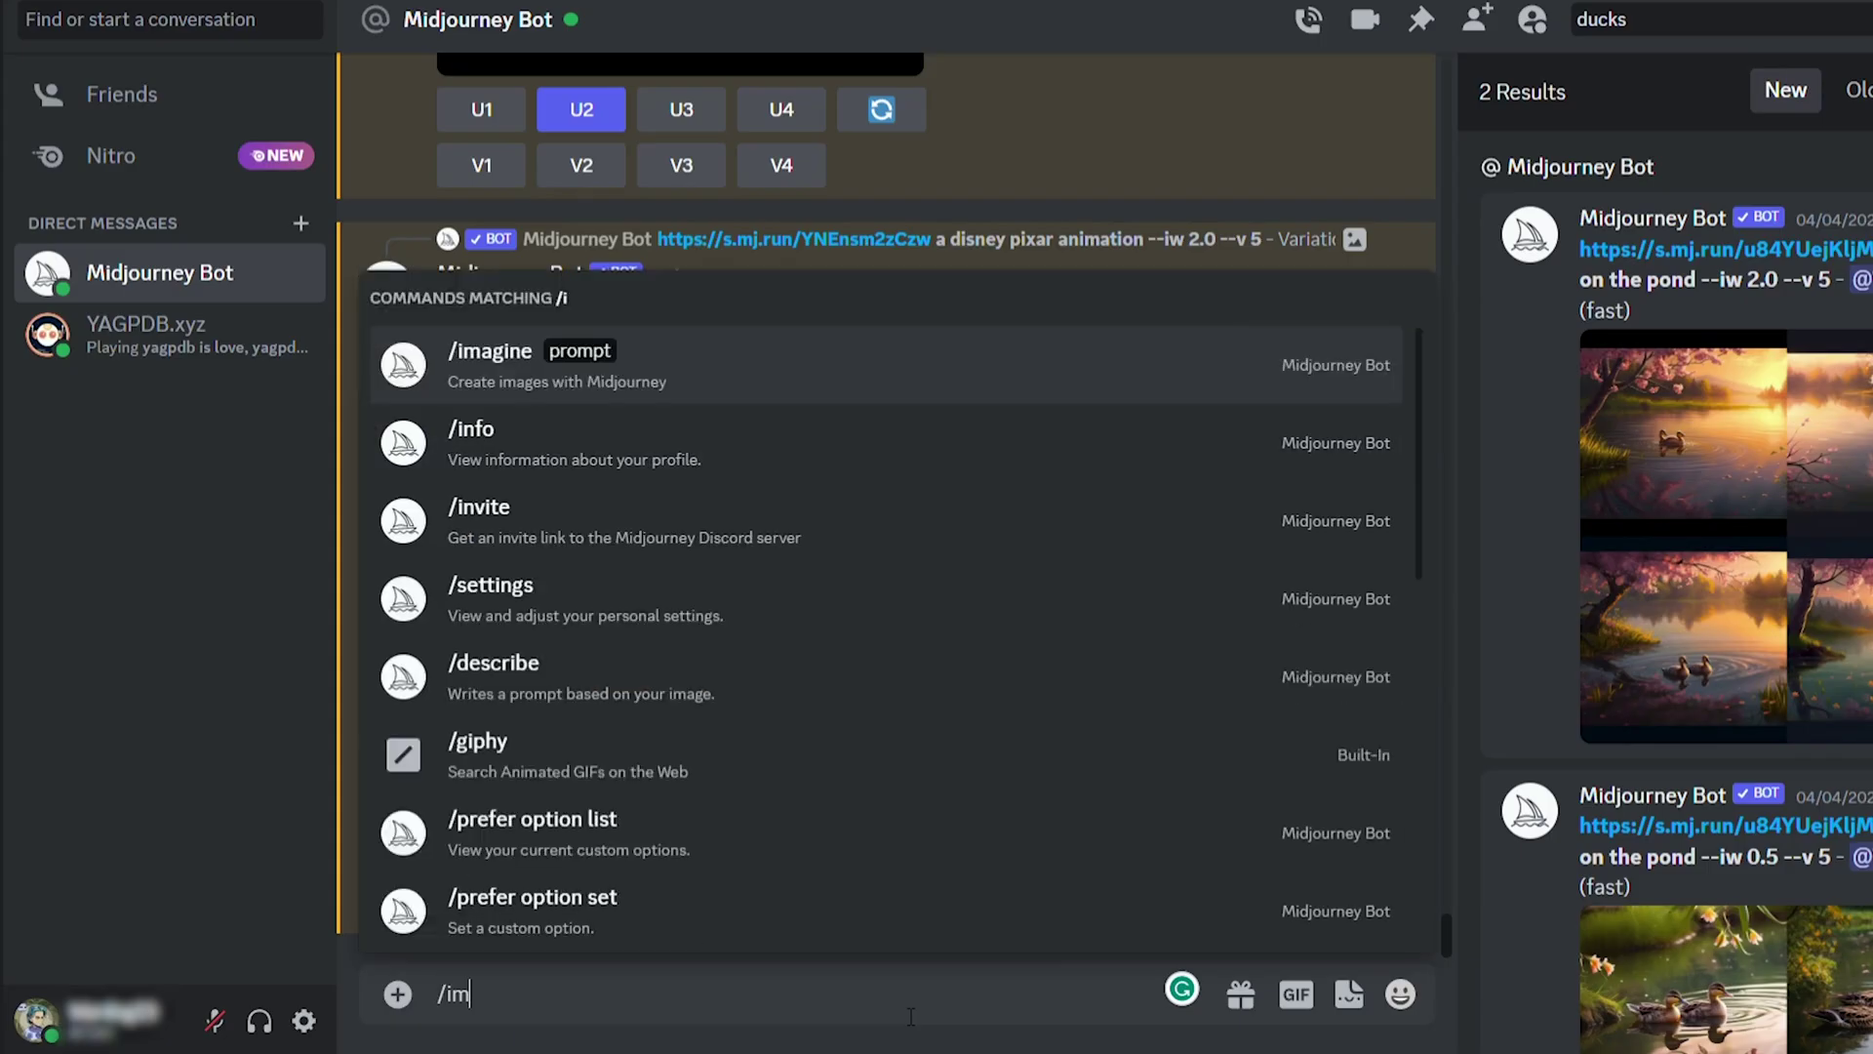
Start /imagine with the sunset image URL as the prompt, undoing a trial 'cute ducks on the pond'.
{"action": "left_click", "coordinate": [777, 732]}
{"action": "type", "text": "https://cdn.midjourney.com/a8fb1454-7a63-48aa-819d-0616c153a992/grid_0.webp"}
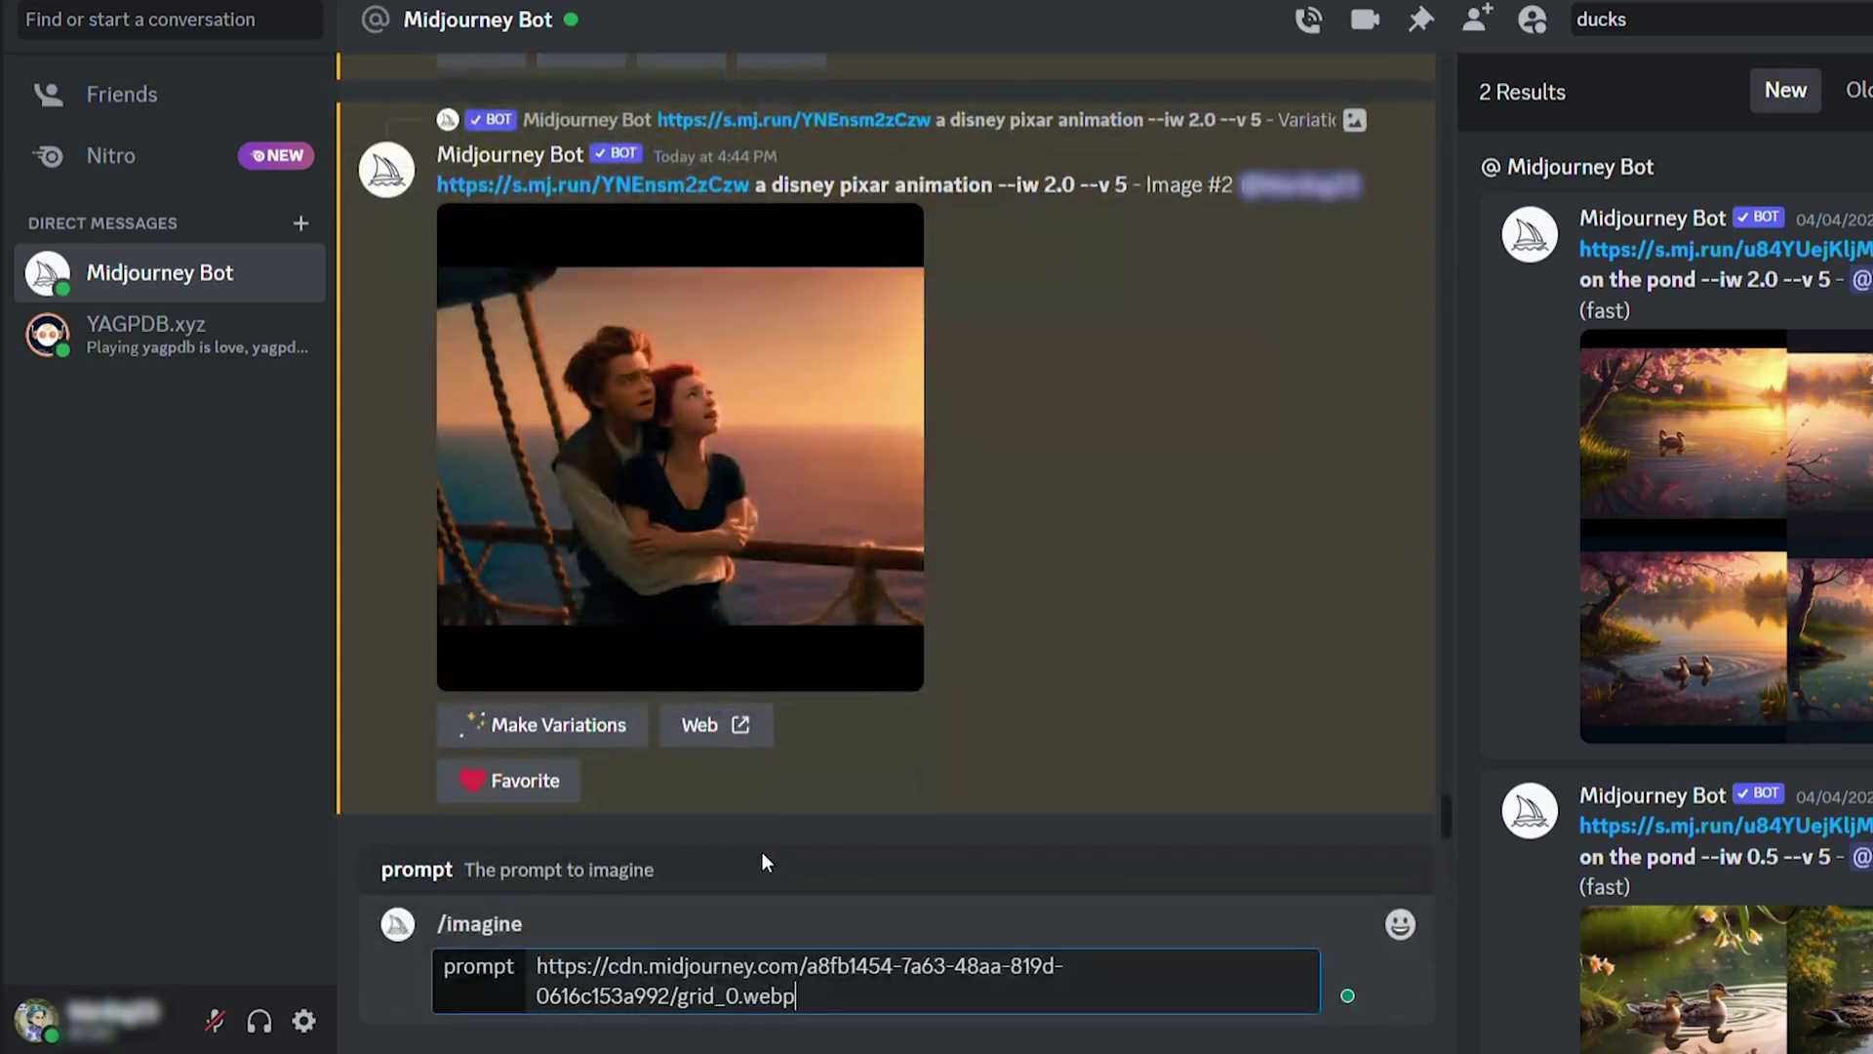
{"action": "type", "text": "cute ducks on the pond"}
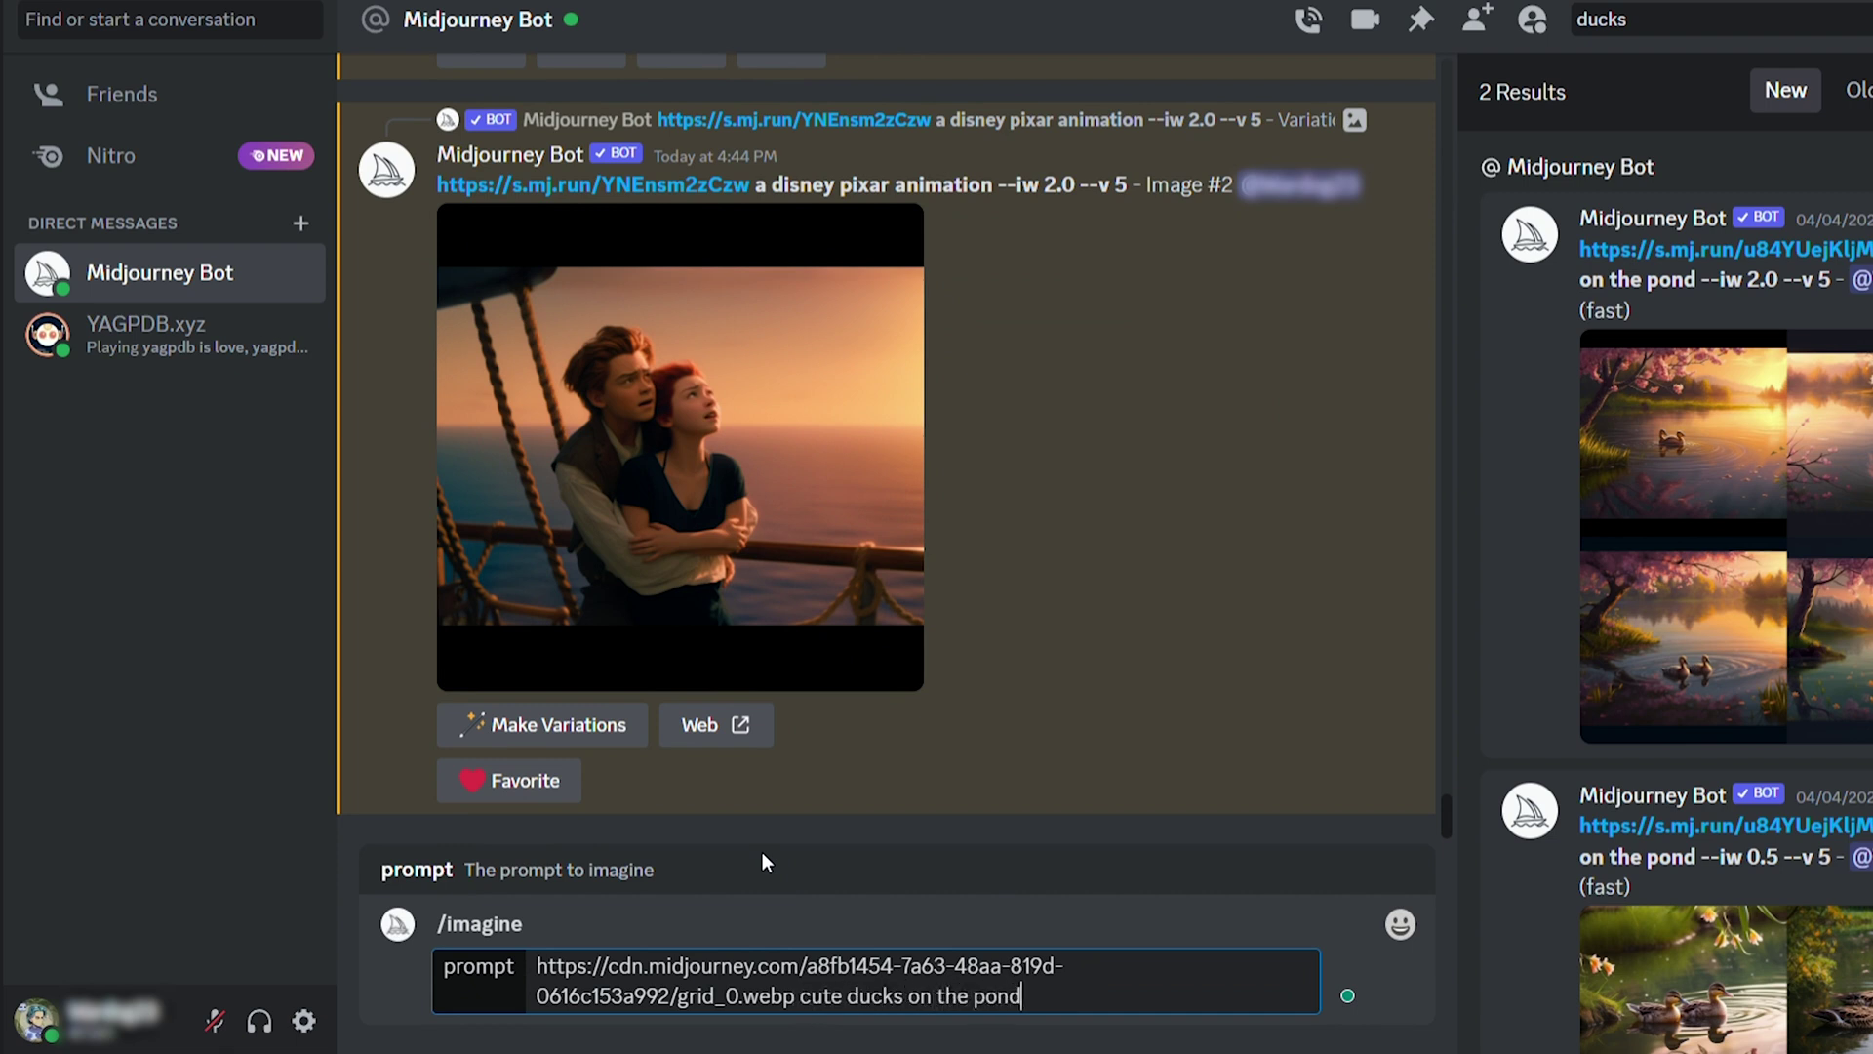
{"action": "key", "text": "ctrl+z"}
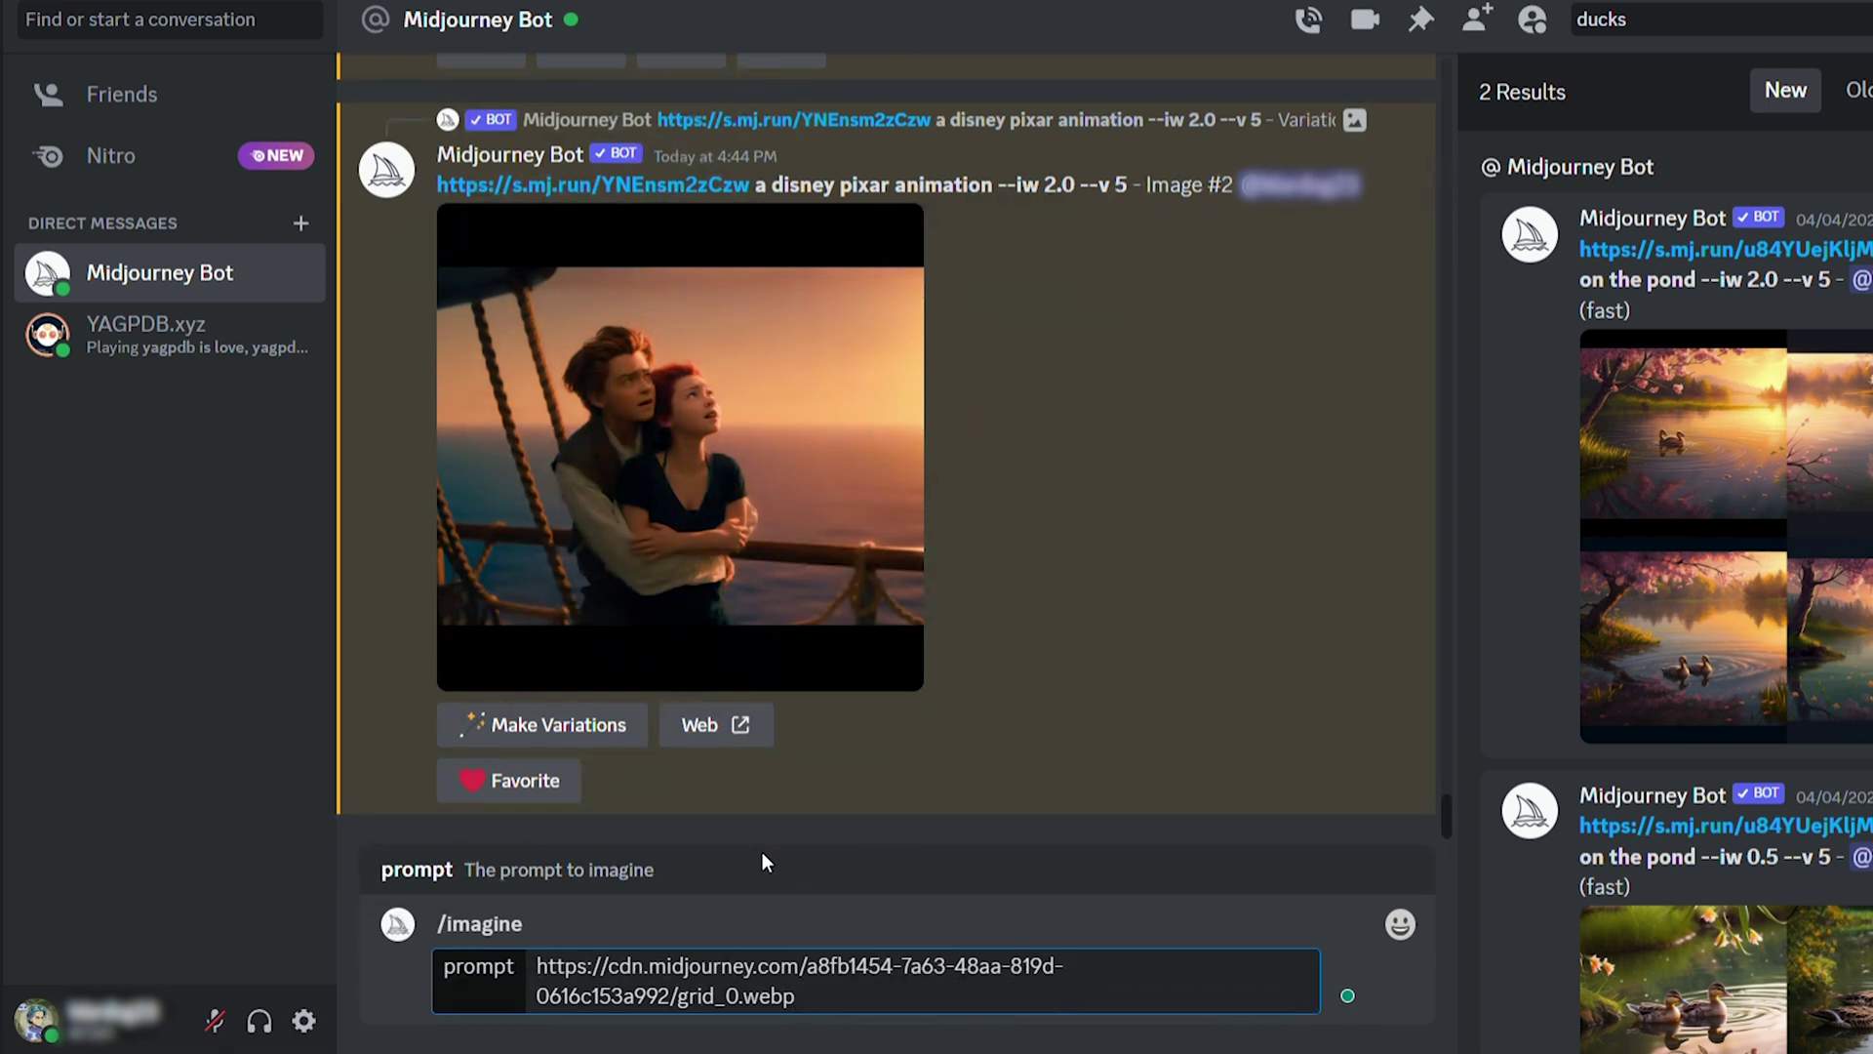
{"action": "type", "text": "cute ducks on the pond"}
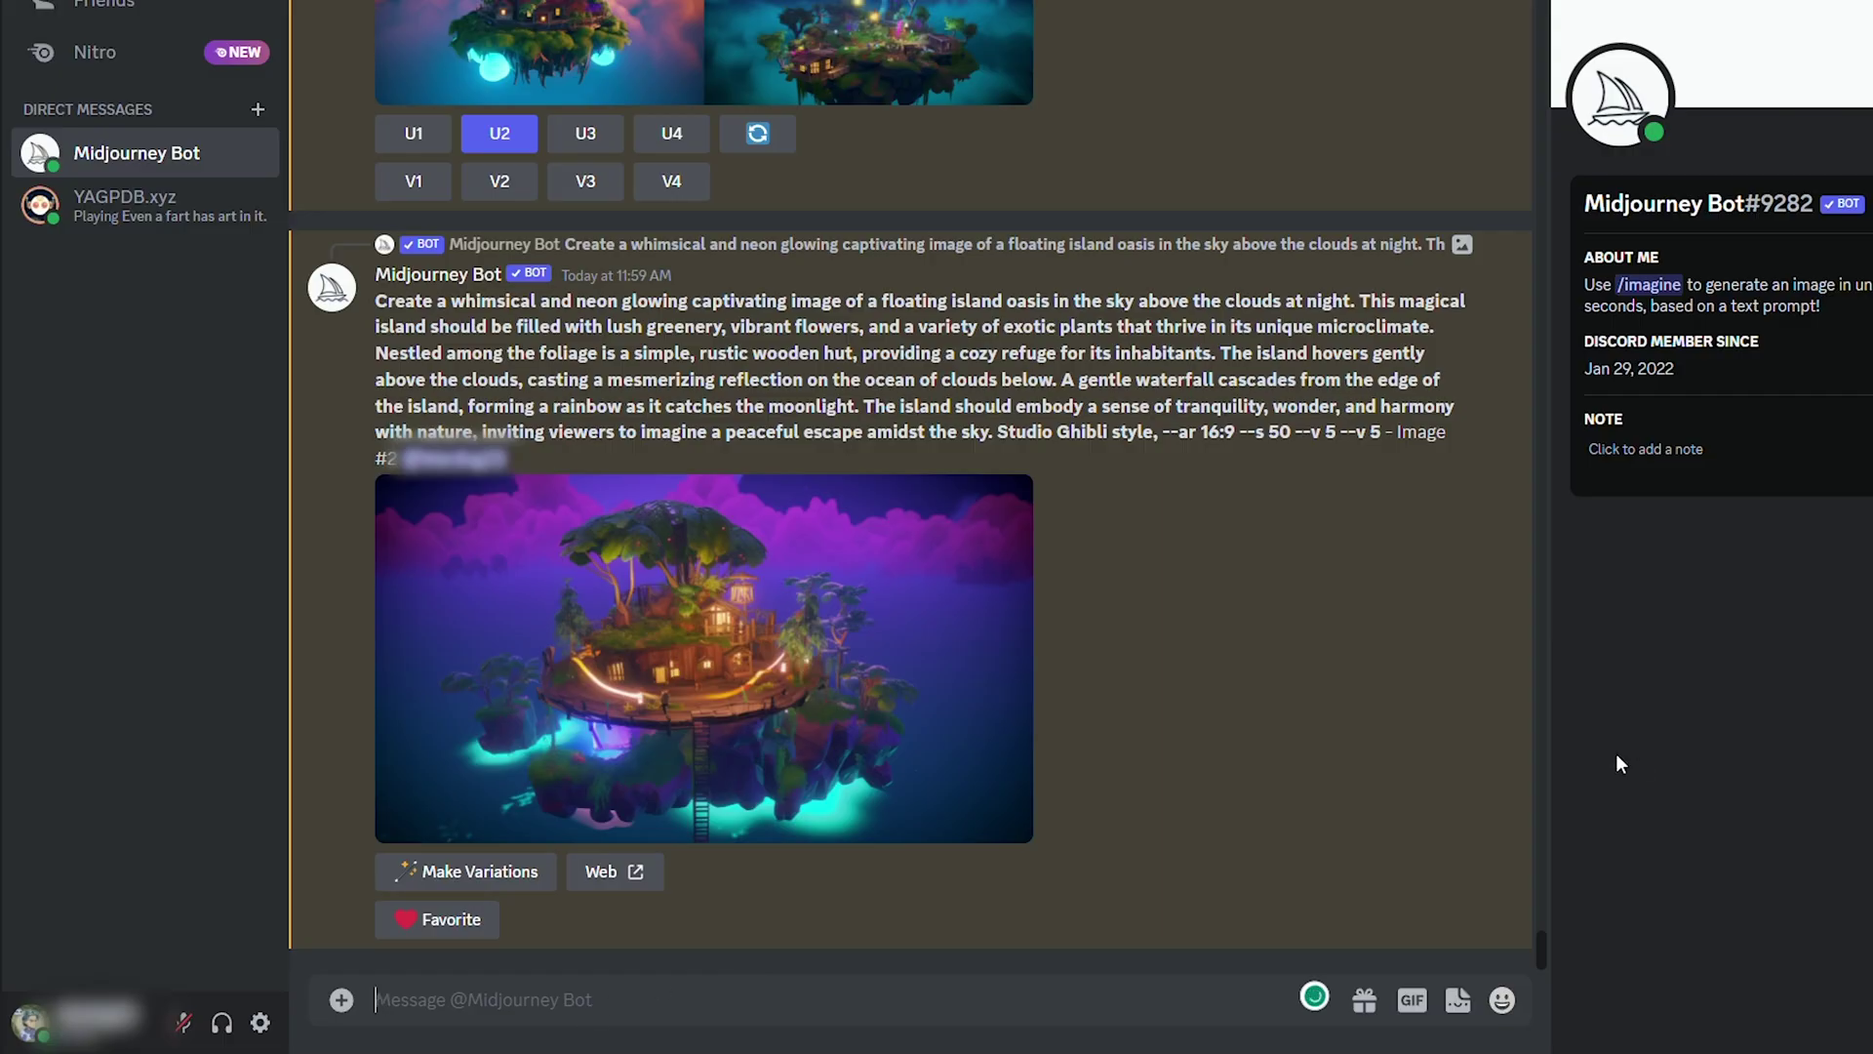
Submit the /imagine prompt 'sports players --tile'.
{"action": "type", "text": "/im"}
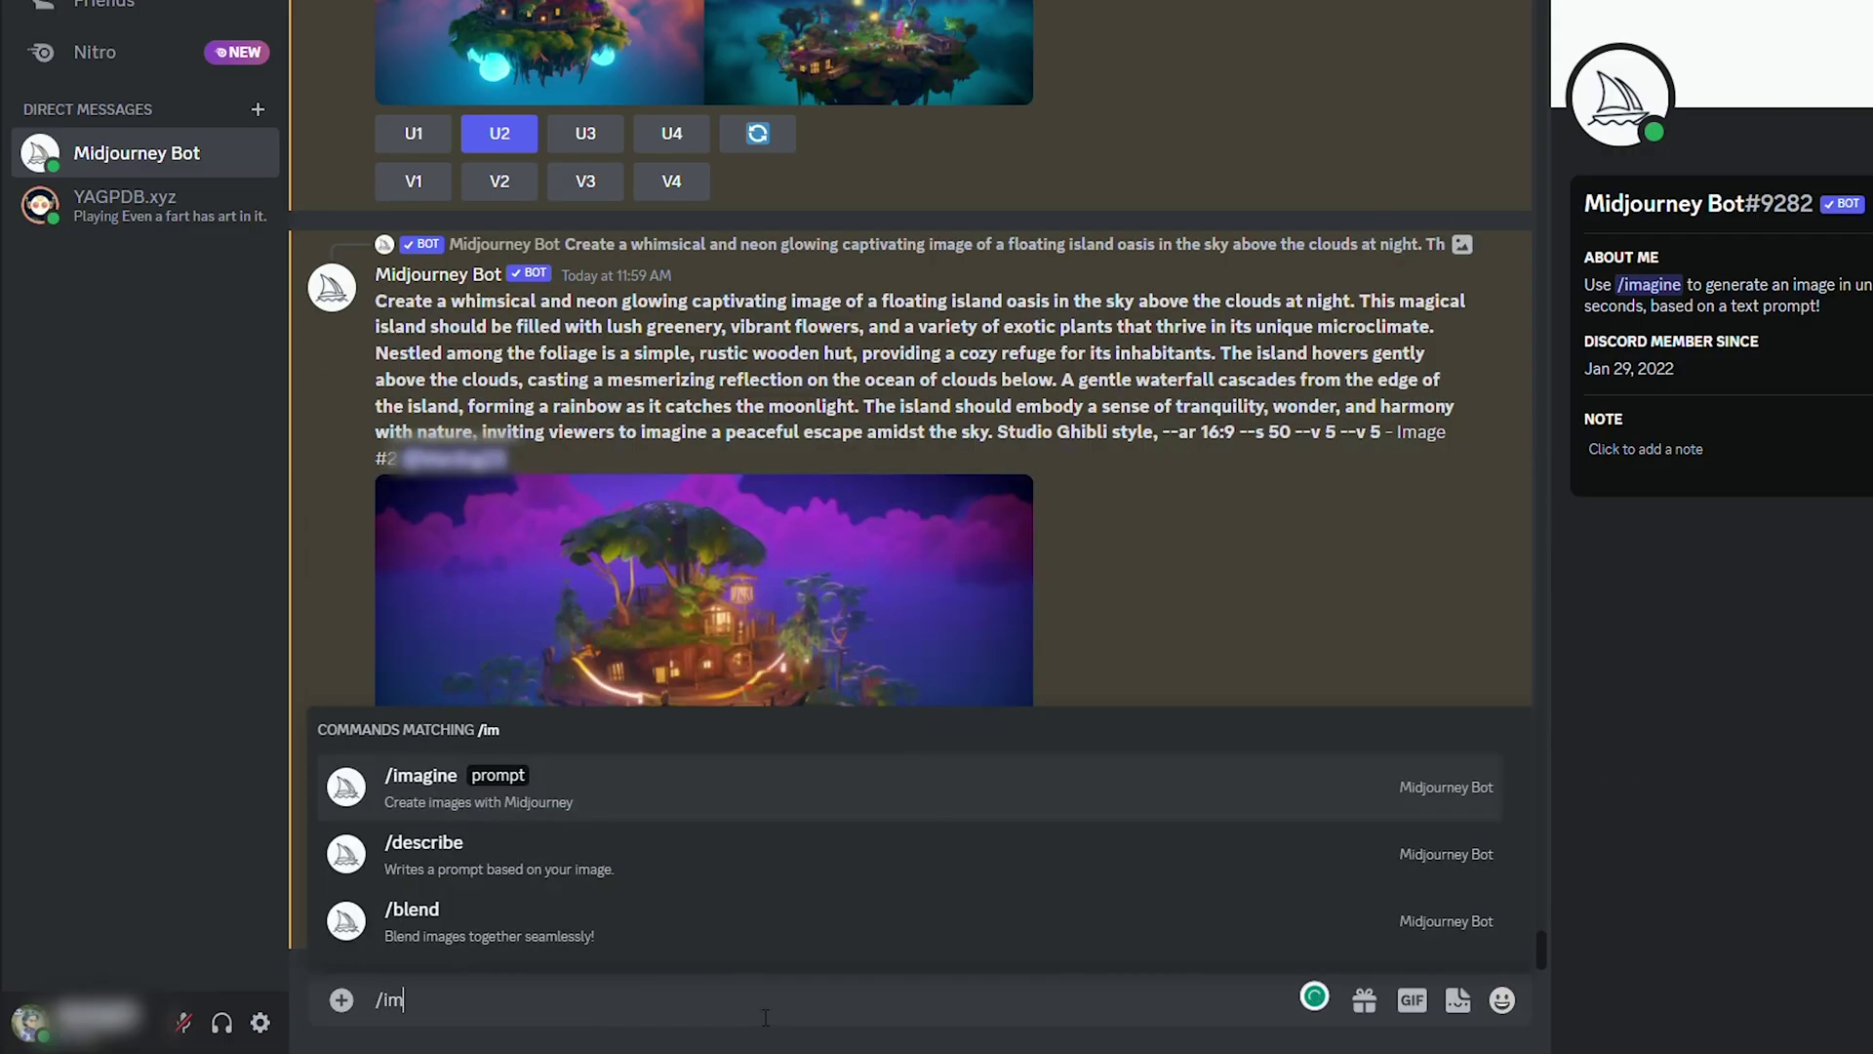
{"action": "left_click", "coordinate": [635, 781]}
{"action": "type", "text": "sp"}
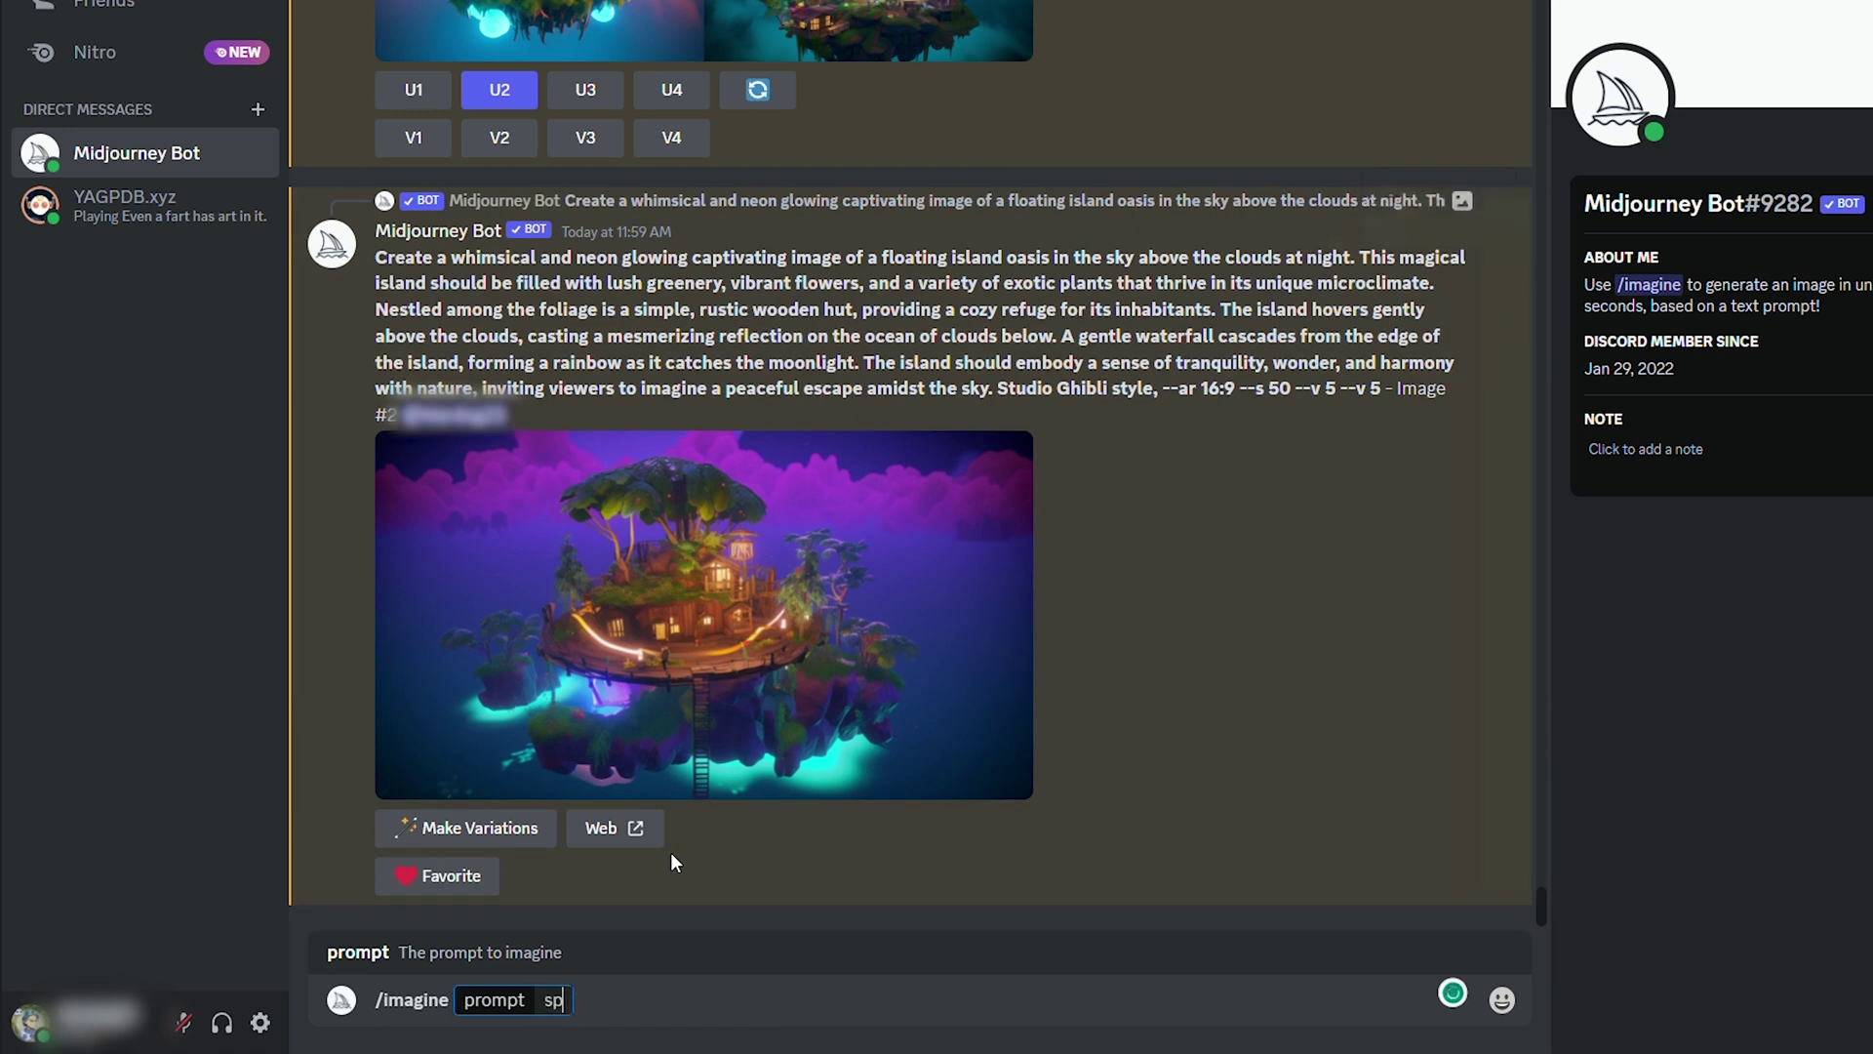
{"action": "type", "text": "orts players --tile"}
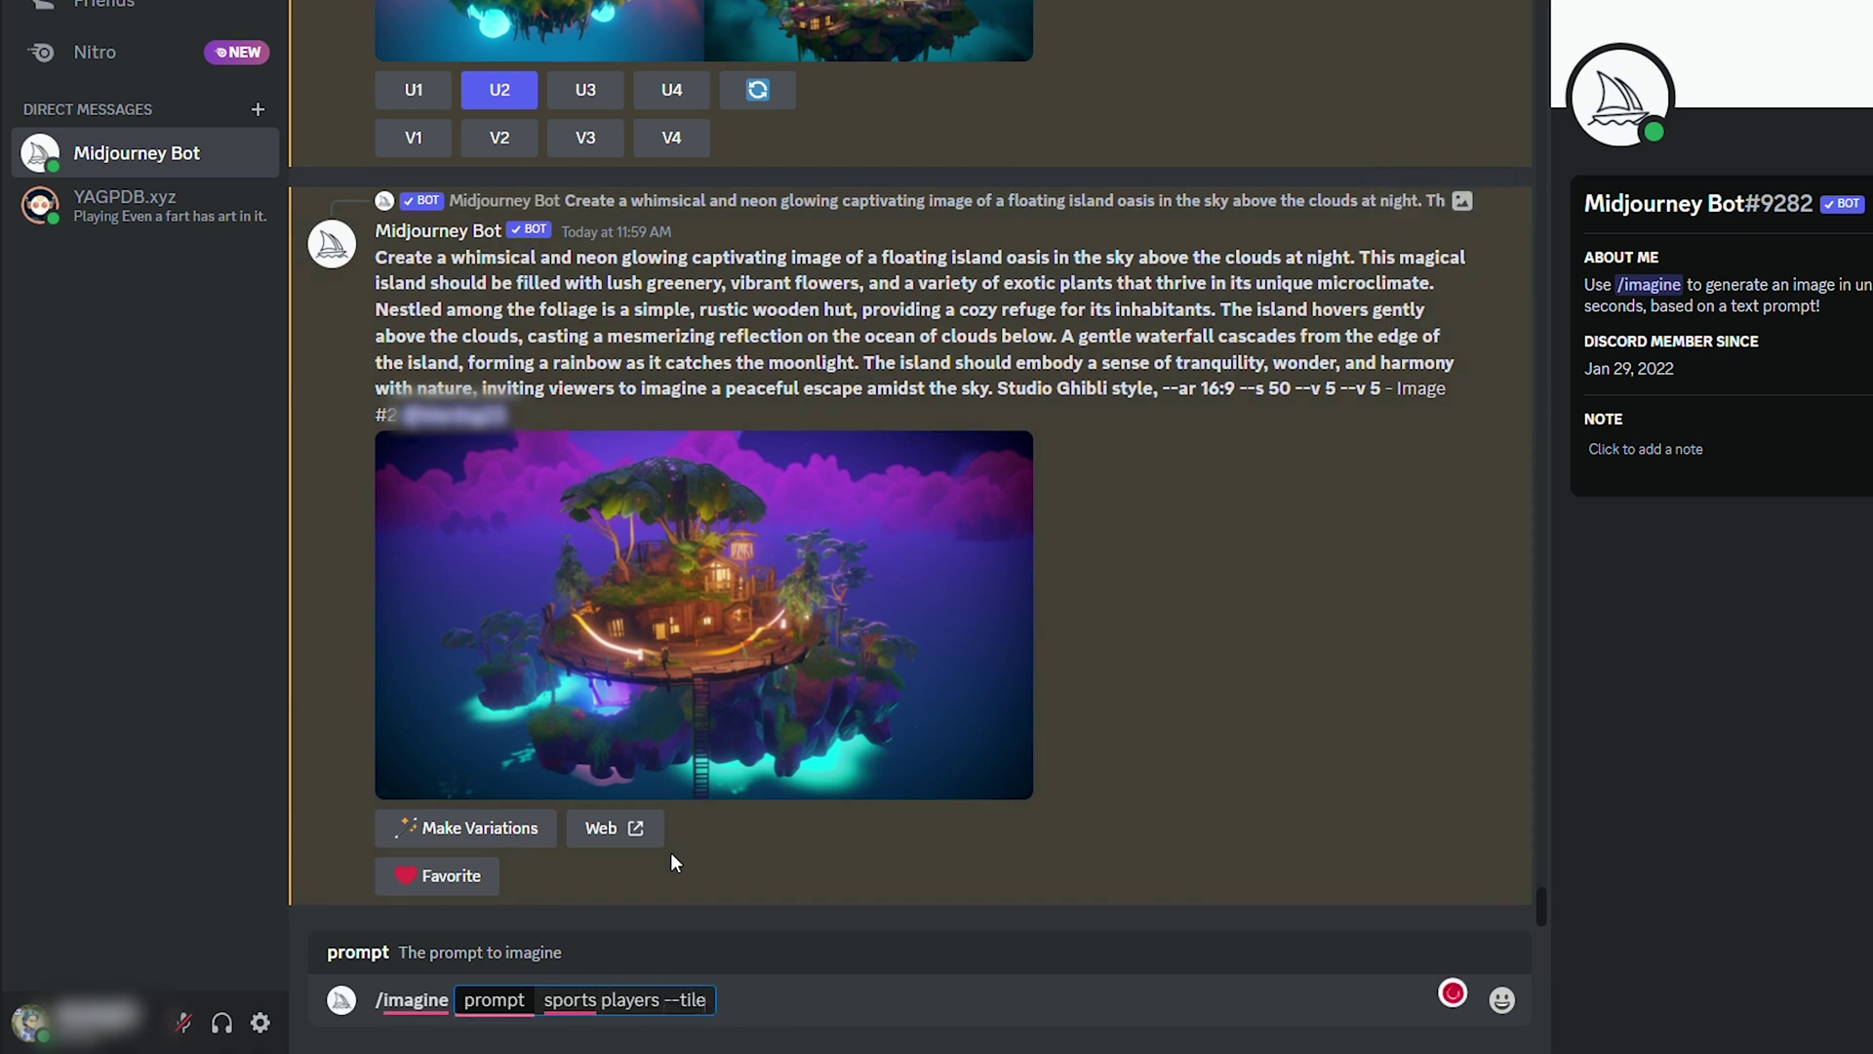
{"action": "key", "text": "Return"}
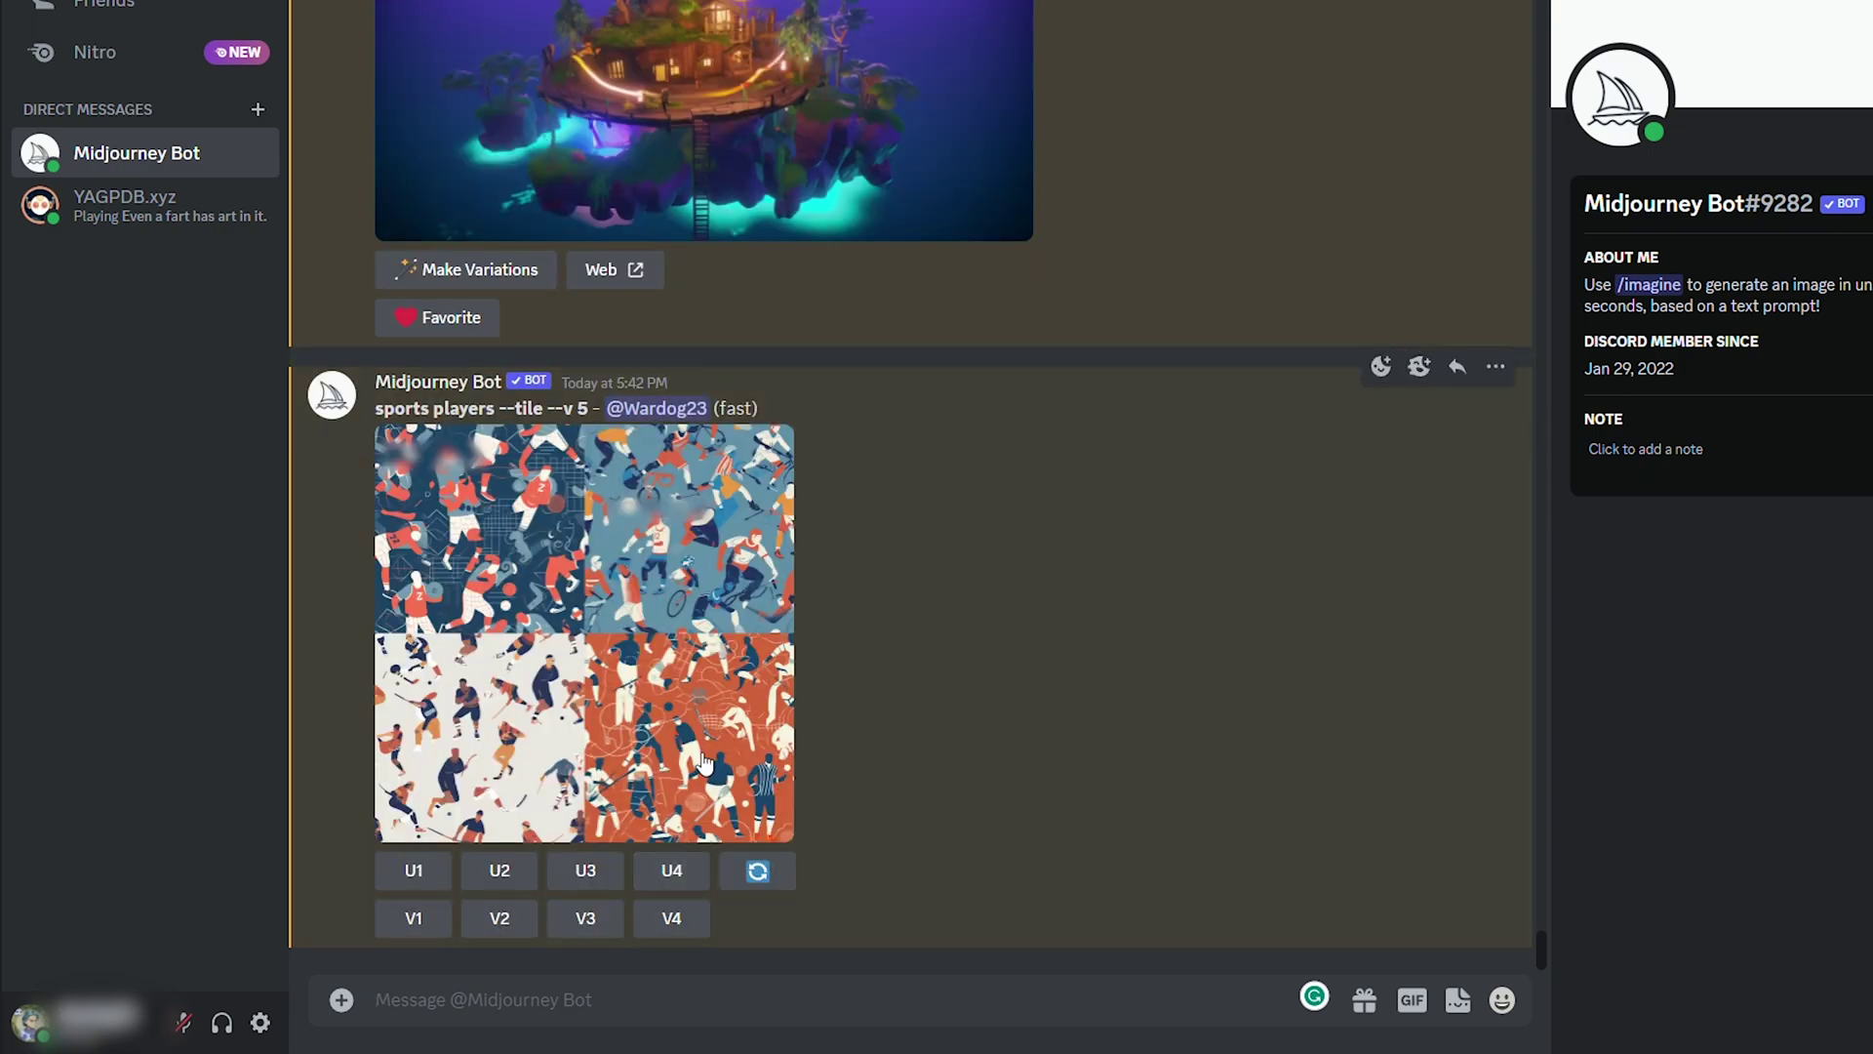
Preview the pattern grid, upscale image U3 and view the upscaled pattern full size.
{"action": "left_click", "coordinate": [527, 777]}
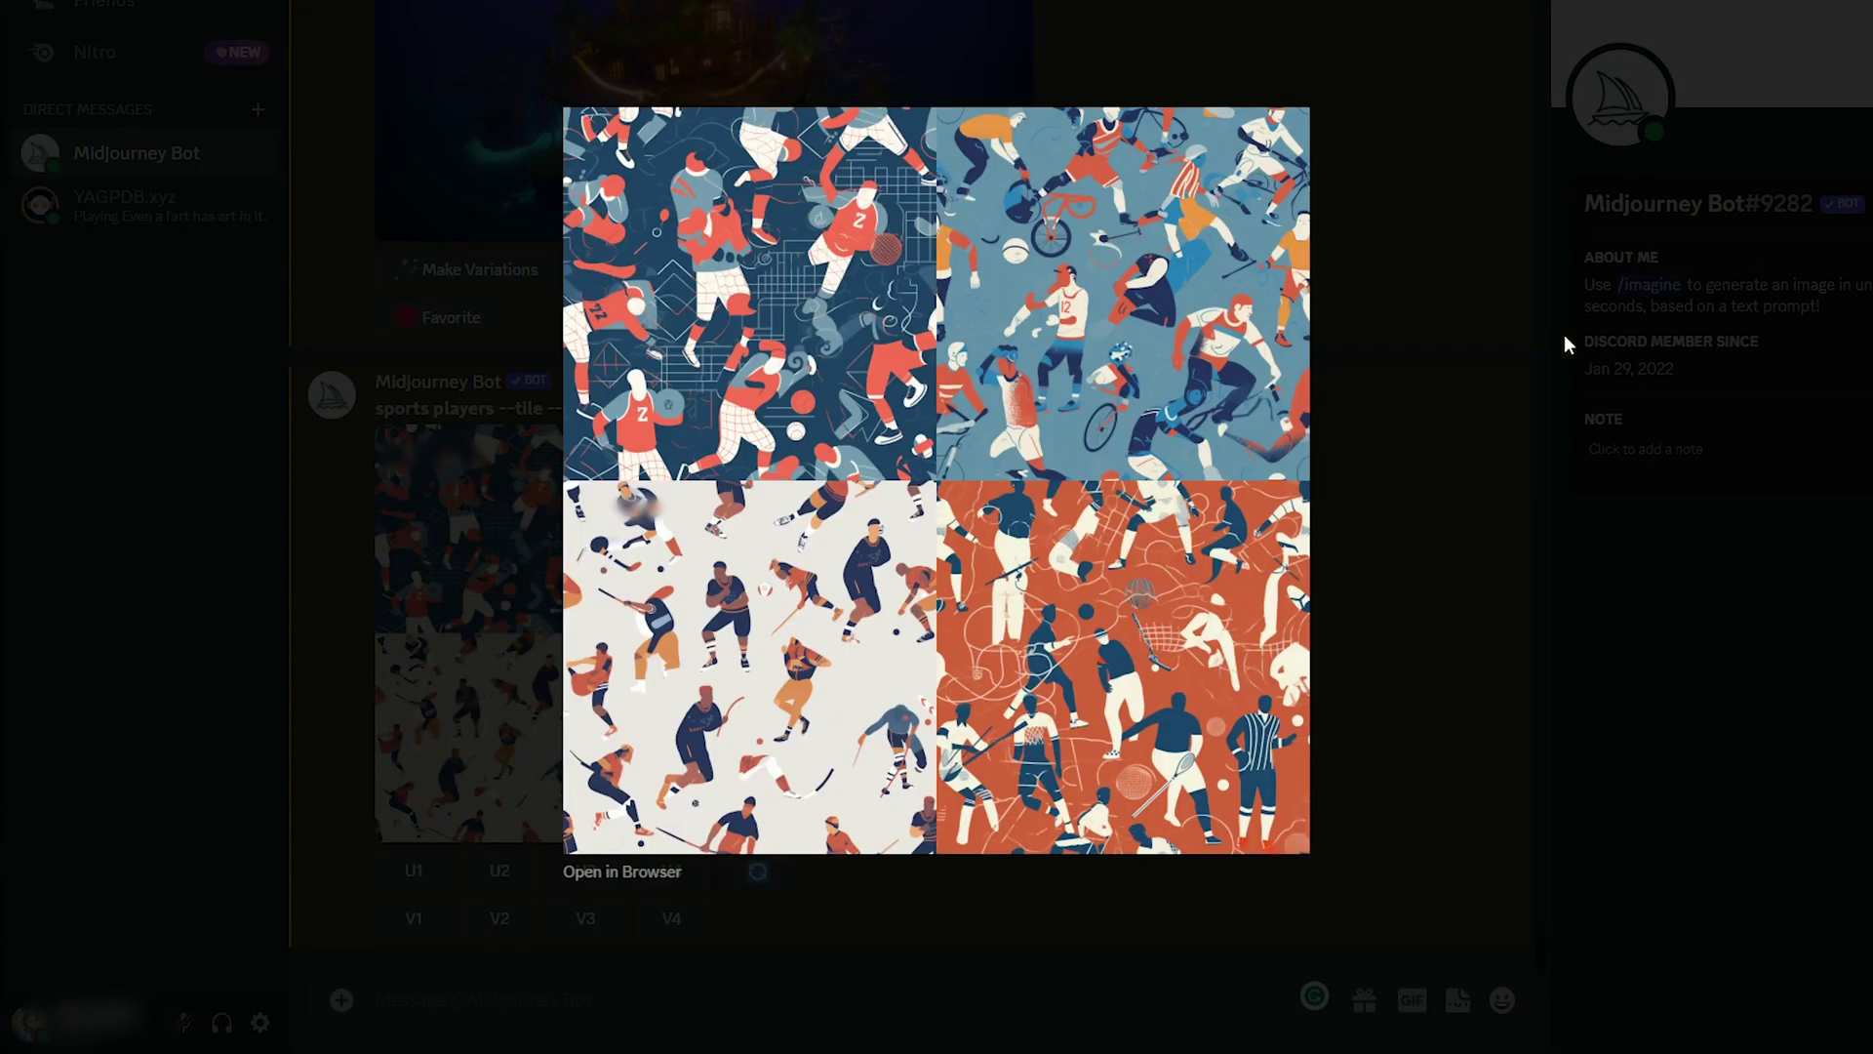
{"action": "left_click", "coordinate": [1565, 334]}
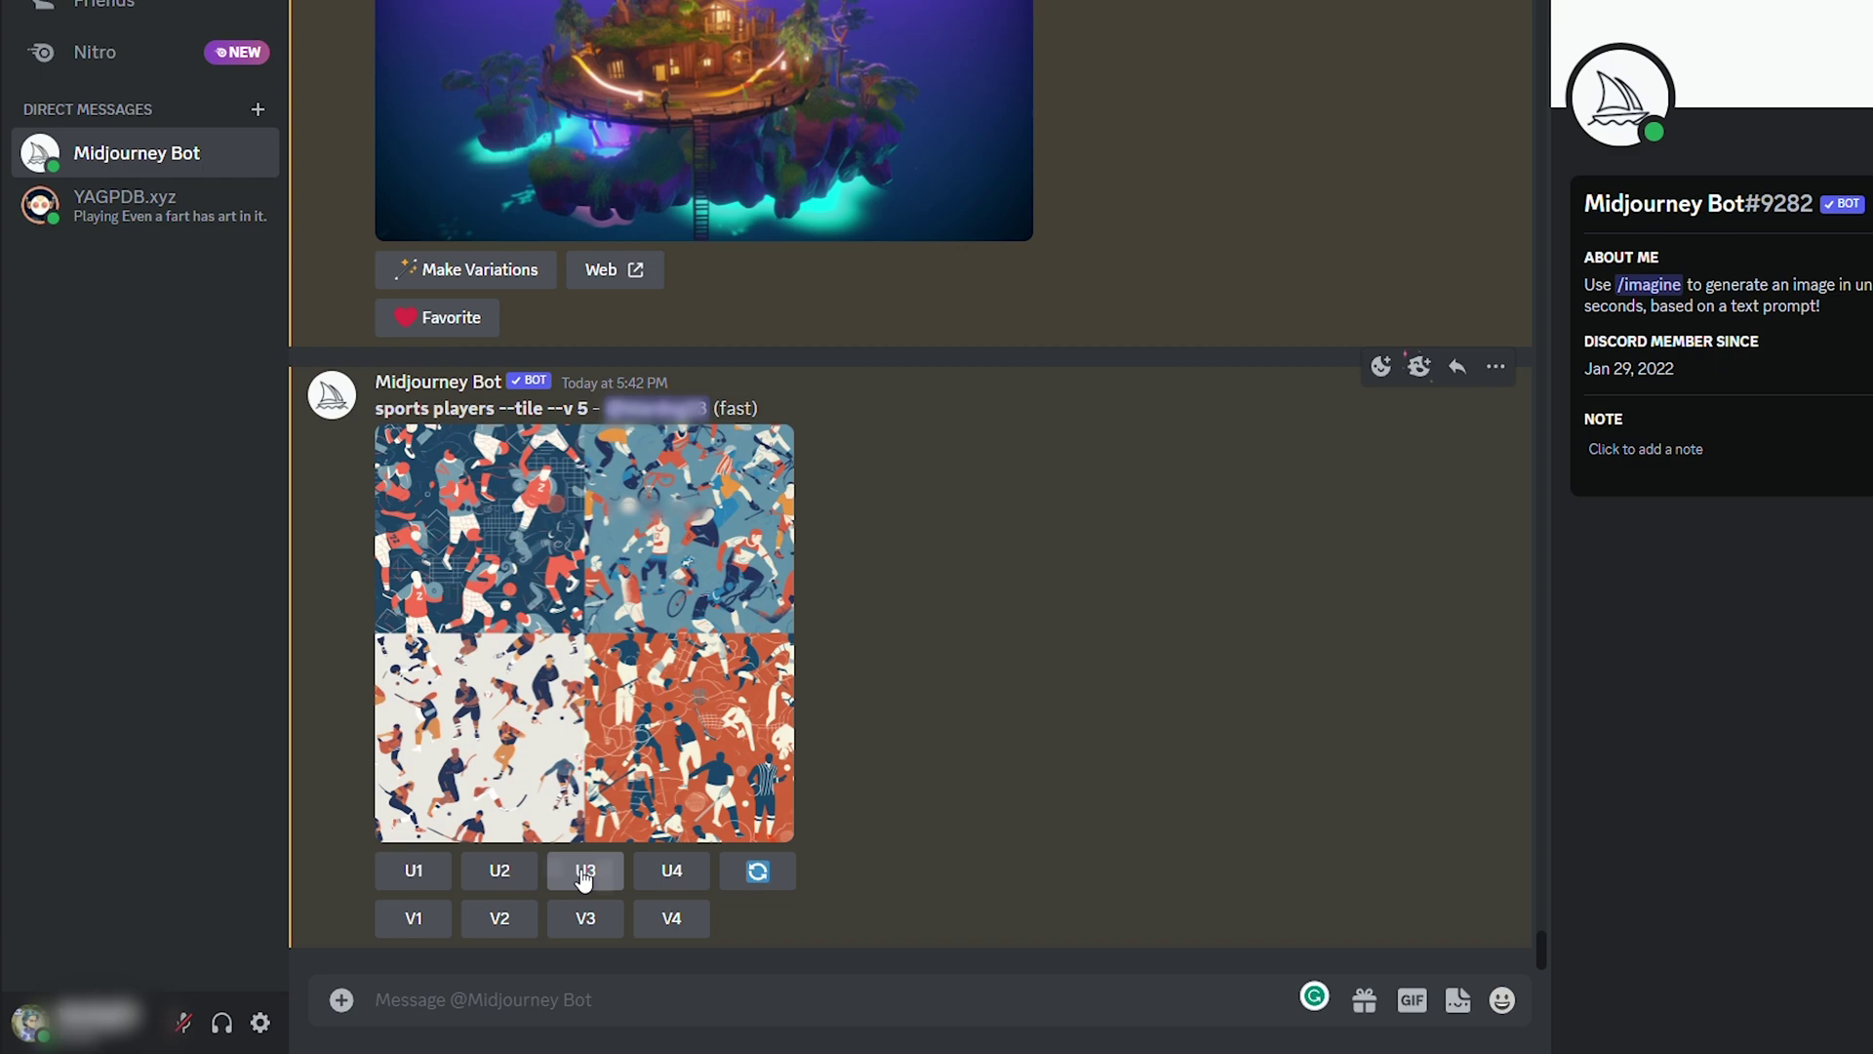
{"action": "left_click", "coordinate": [585, 870]}
{"action": "left_click", "coordinate": [691, 622]}
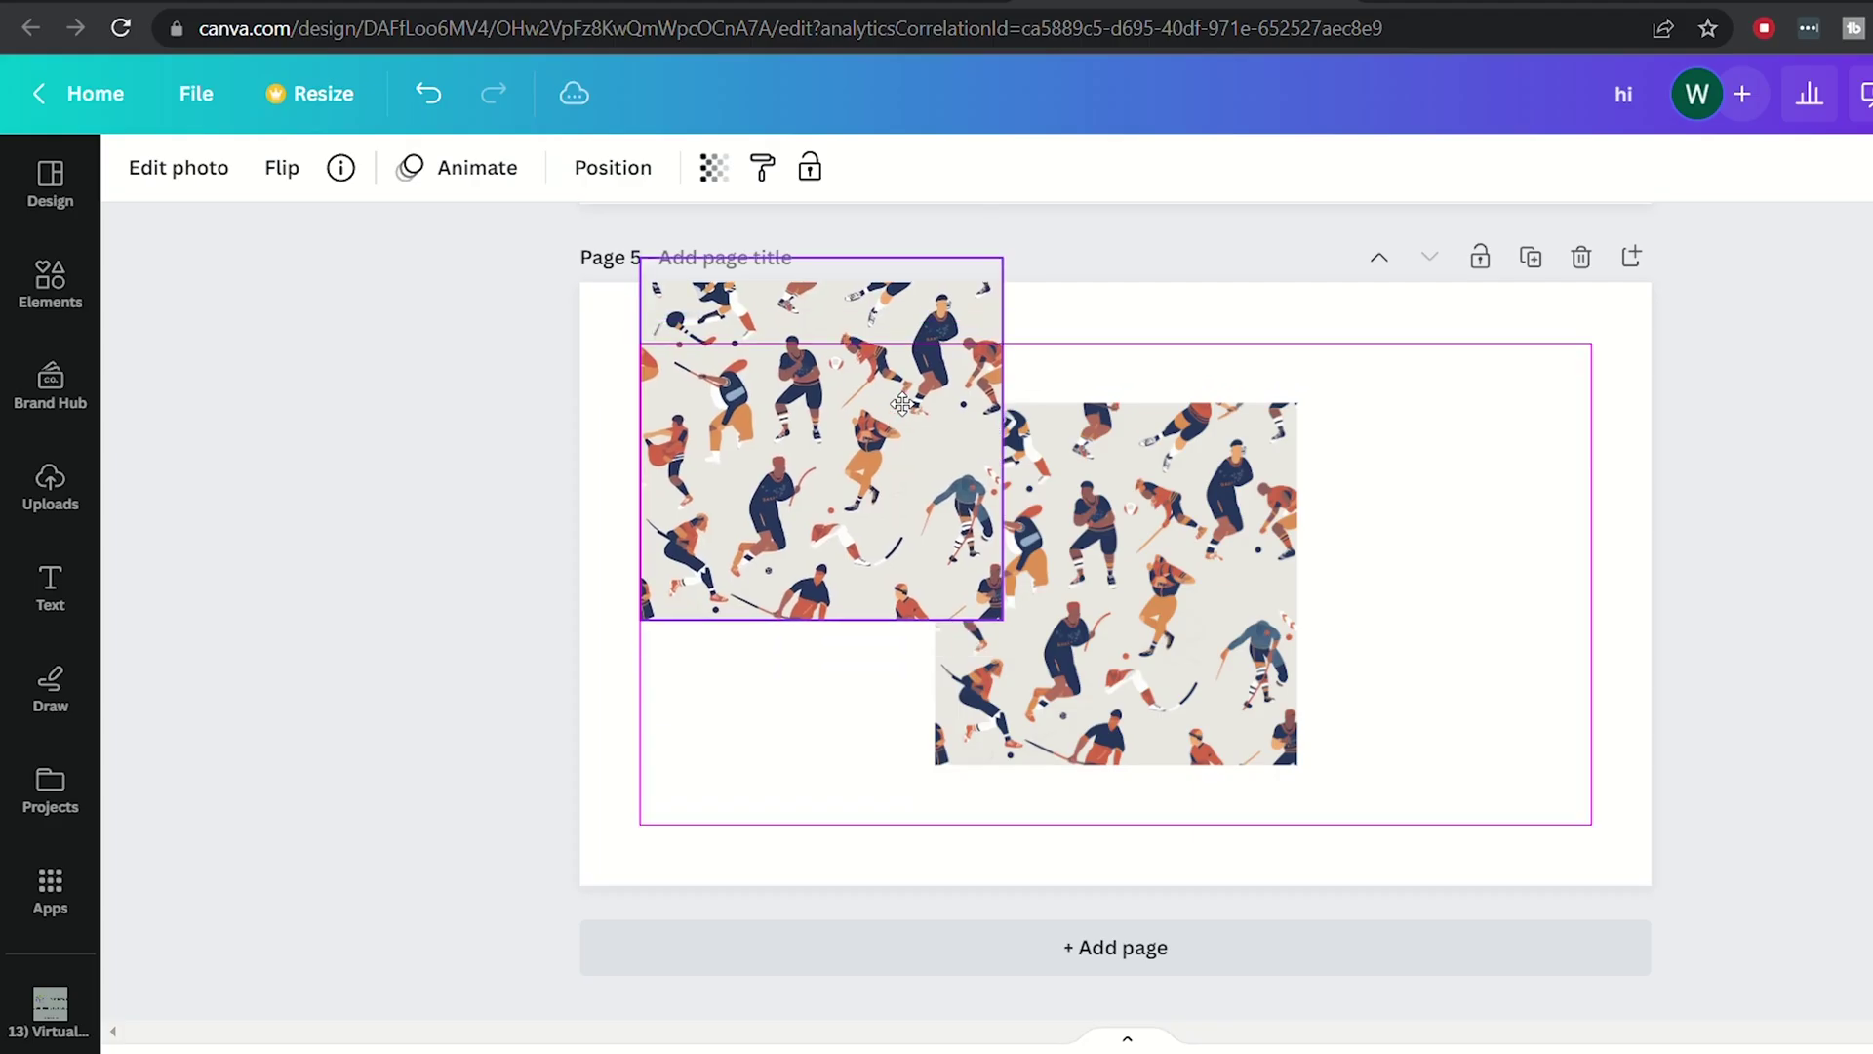
Butt three copies of the sports-players pattern edge to edge across page 5 as one seamless strip.
{"action": "left_click_drag", "start_coordinate": [870, 455], "coordinate": [1164, 958]}
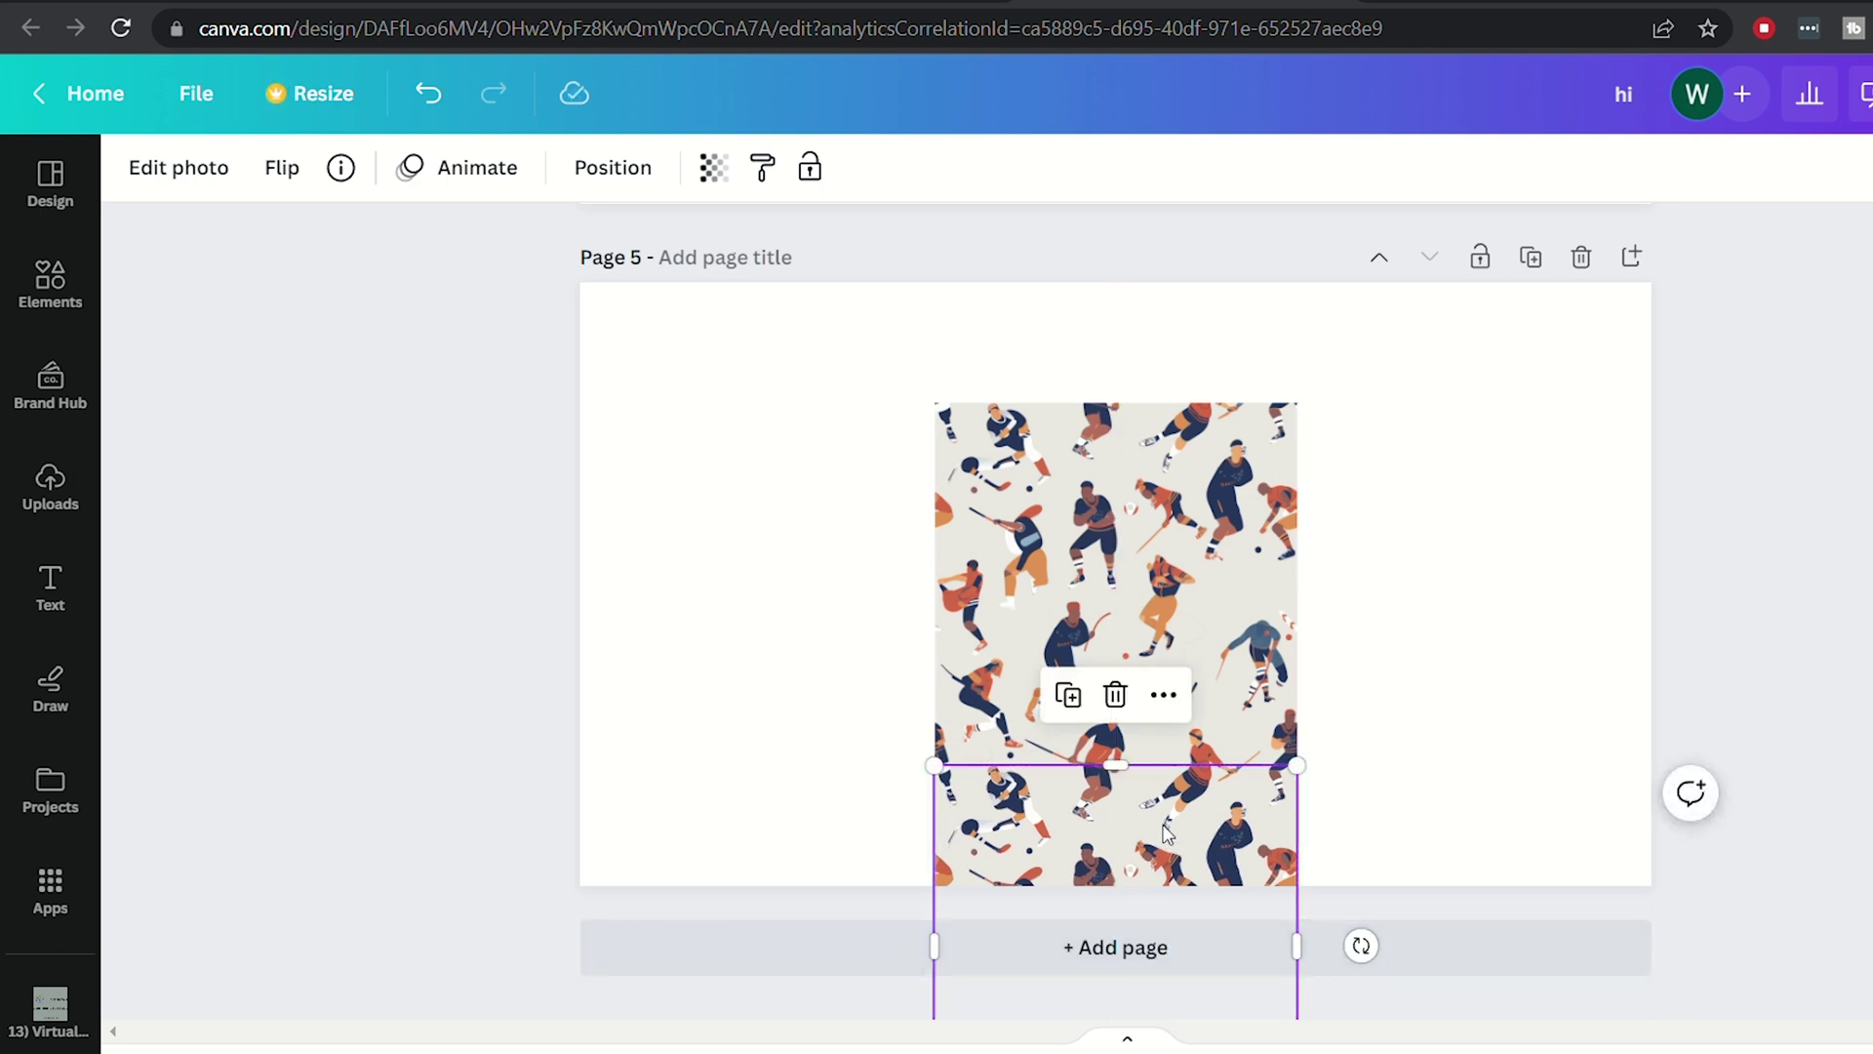
{"action": "left_click_drag", "start_coordinate": [1156, 837], "coordinate": [1388, 630]}
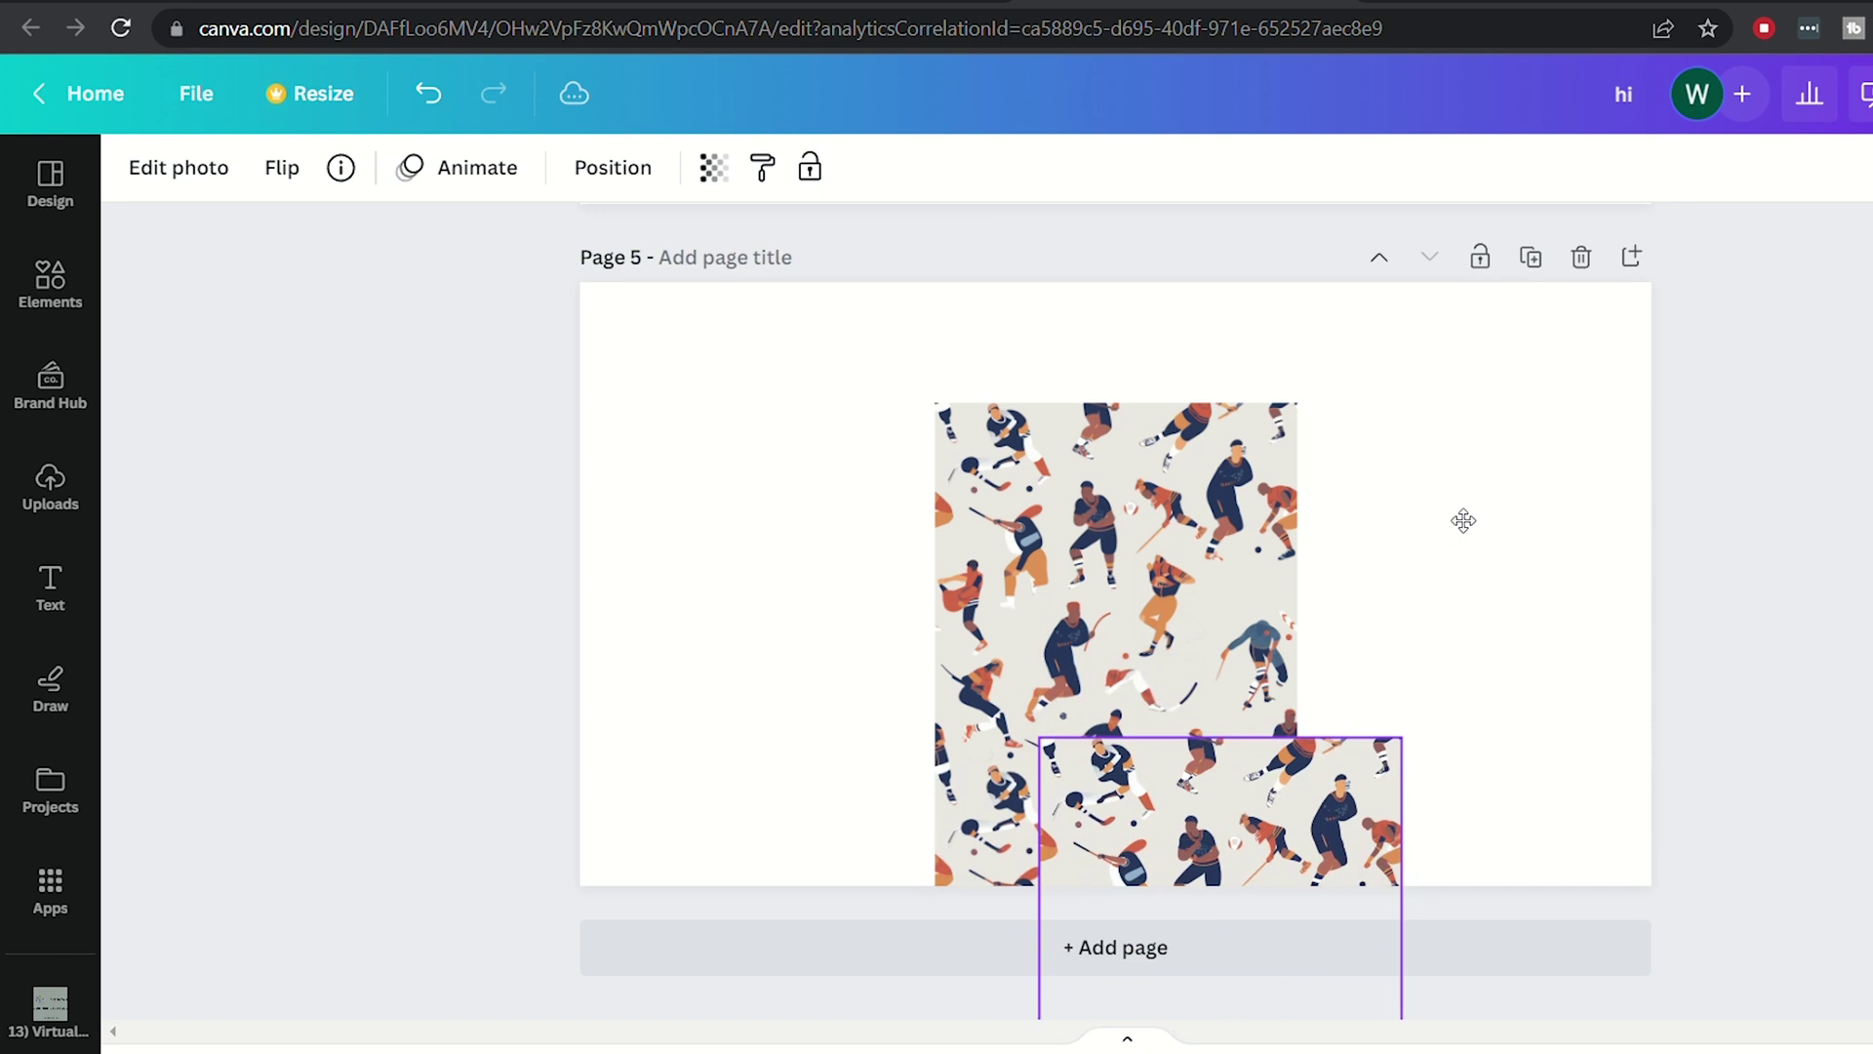
{"action": "left_click_drag", "start_coordinate": [1463, 520], "coordinate": [1502, 485]}
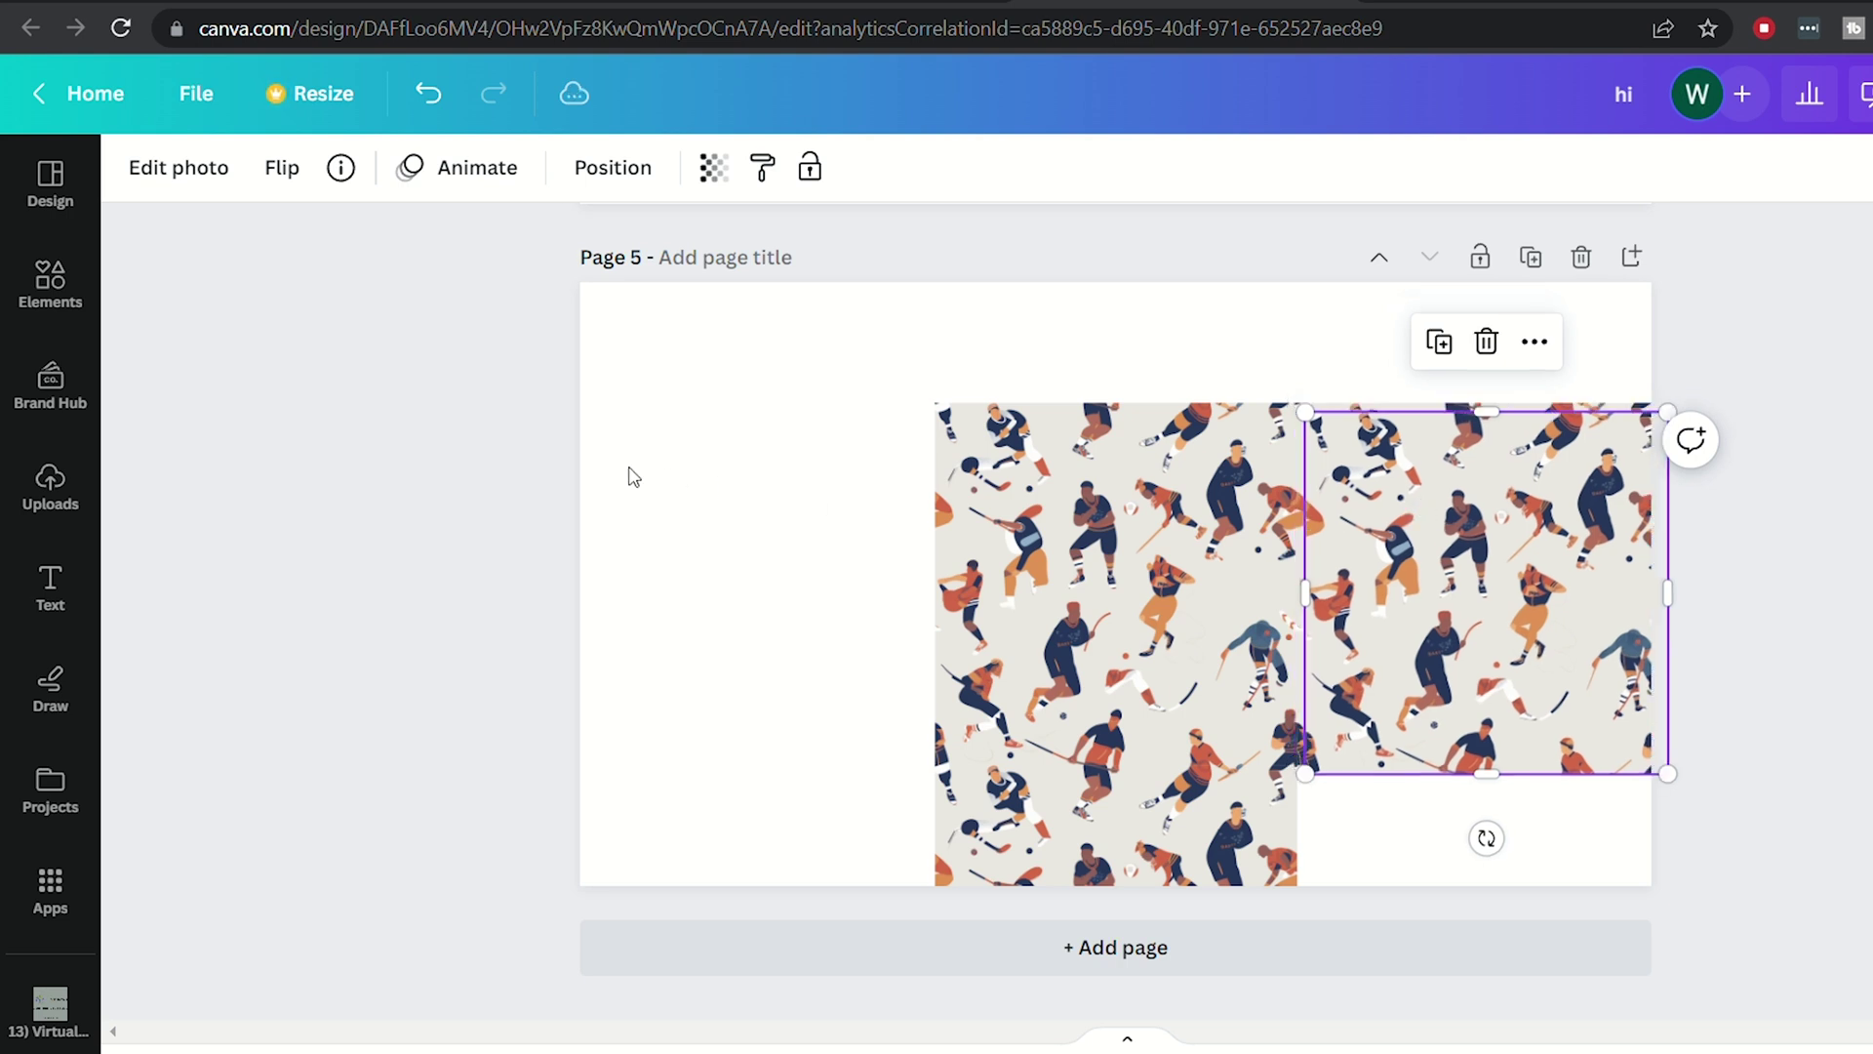
{"action": "key", "text": "ctrl+v"}
{"action": "left_click_drag", "start_coordinate": [632, 476], "coordinate": [689, 500]}
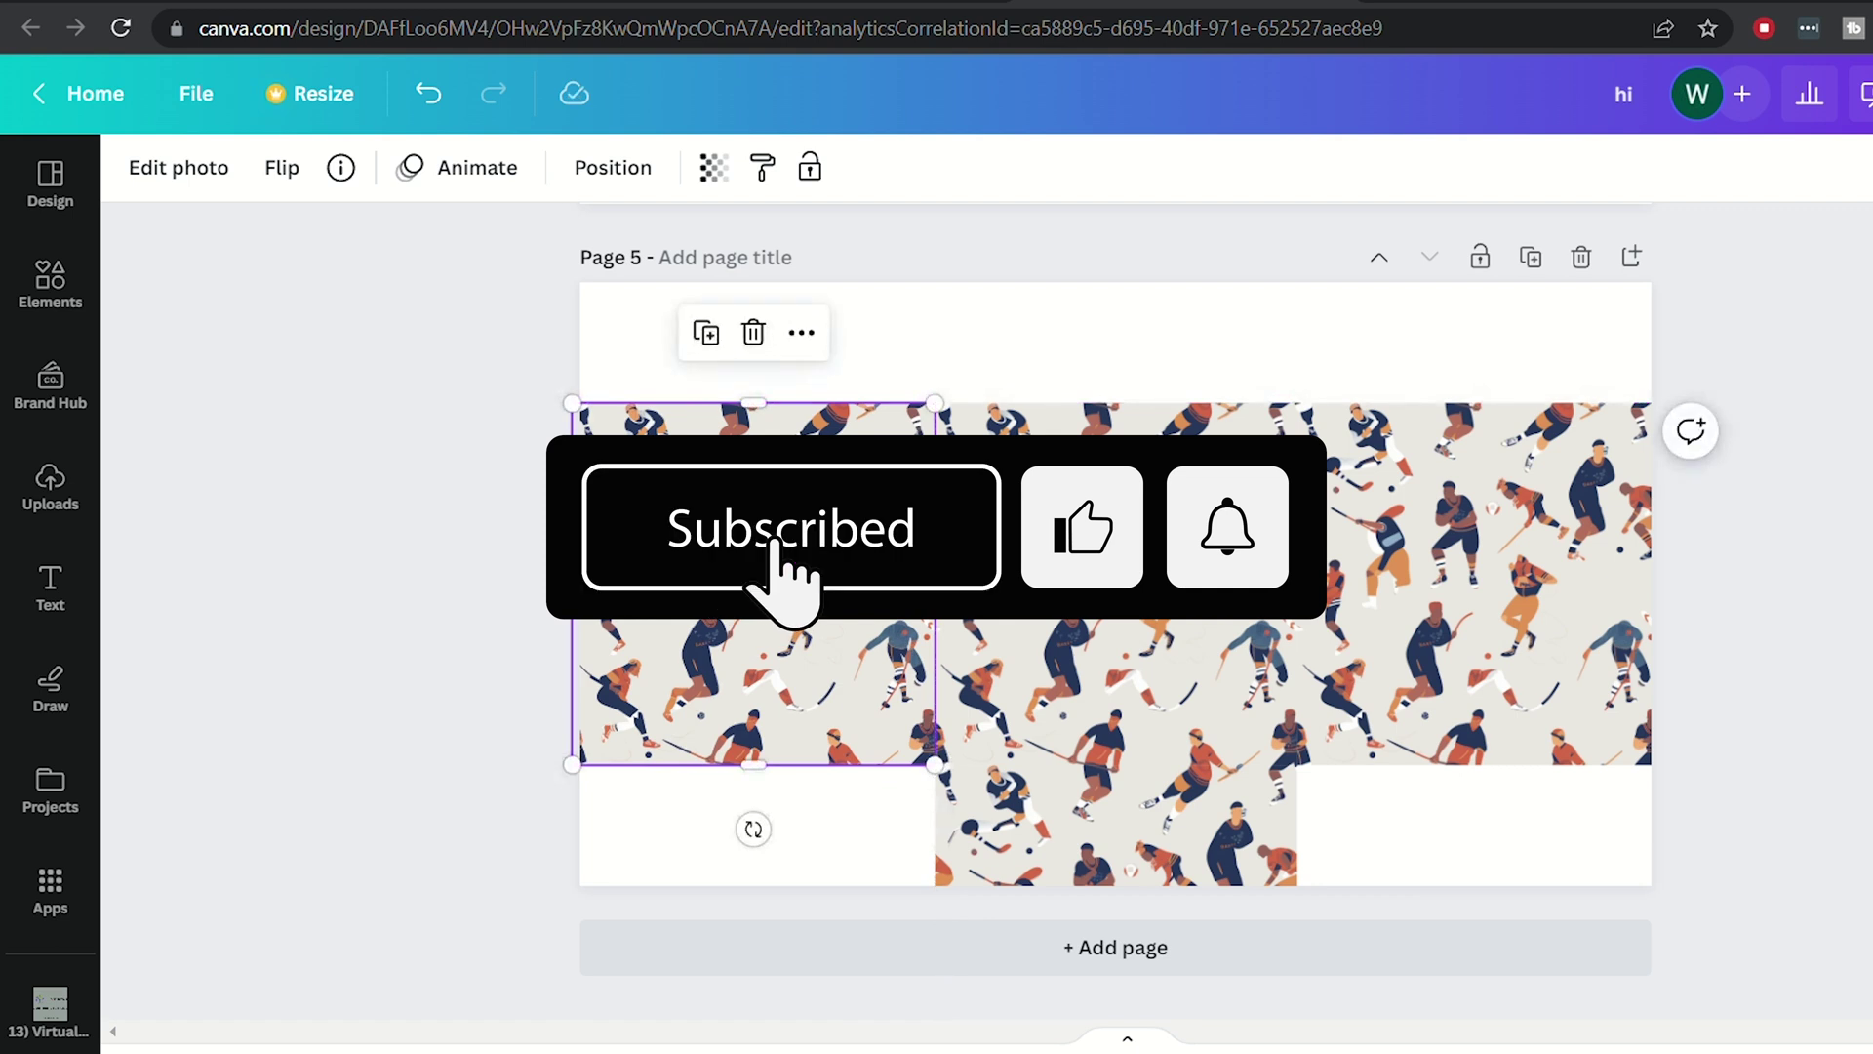
{"action": "key", "text": "Escape"}
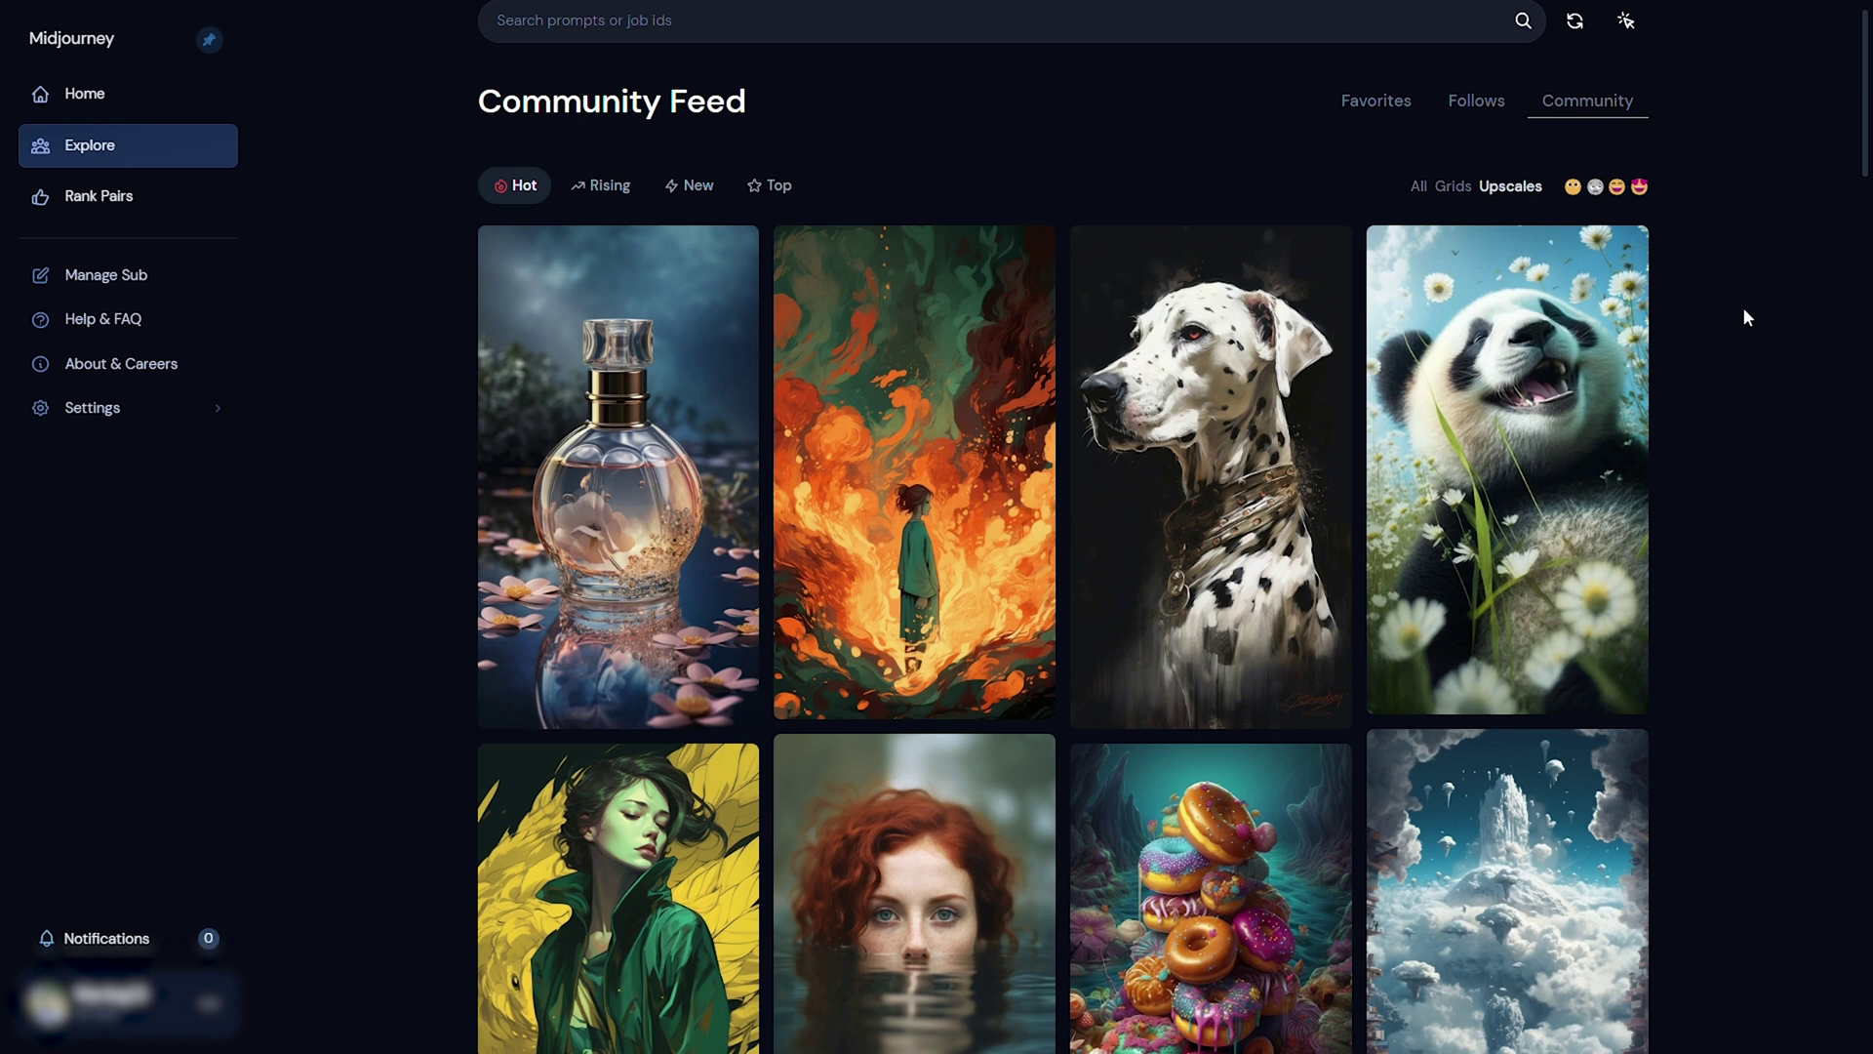
Scroll down to the stacked-donuts image and highlight its entire prompt text.
{"action": "scroll", "coordinate": [1745, 317], "scroll_direction": "down", "scroll_amount": 2}
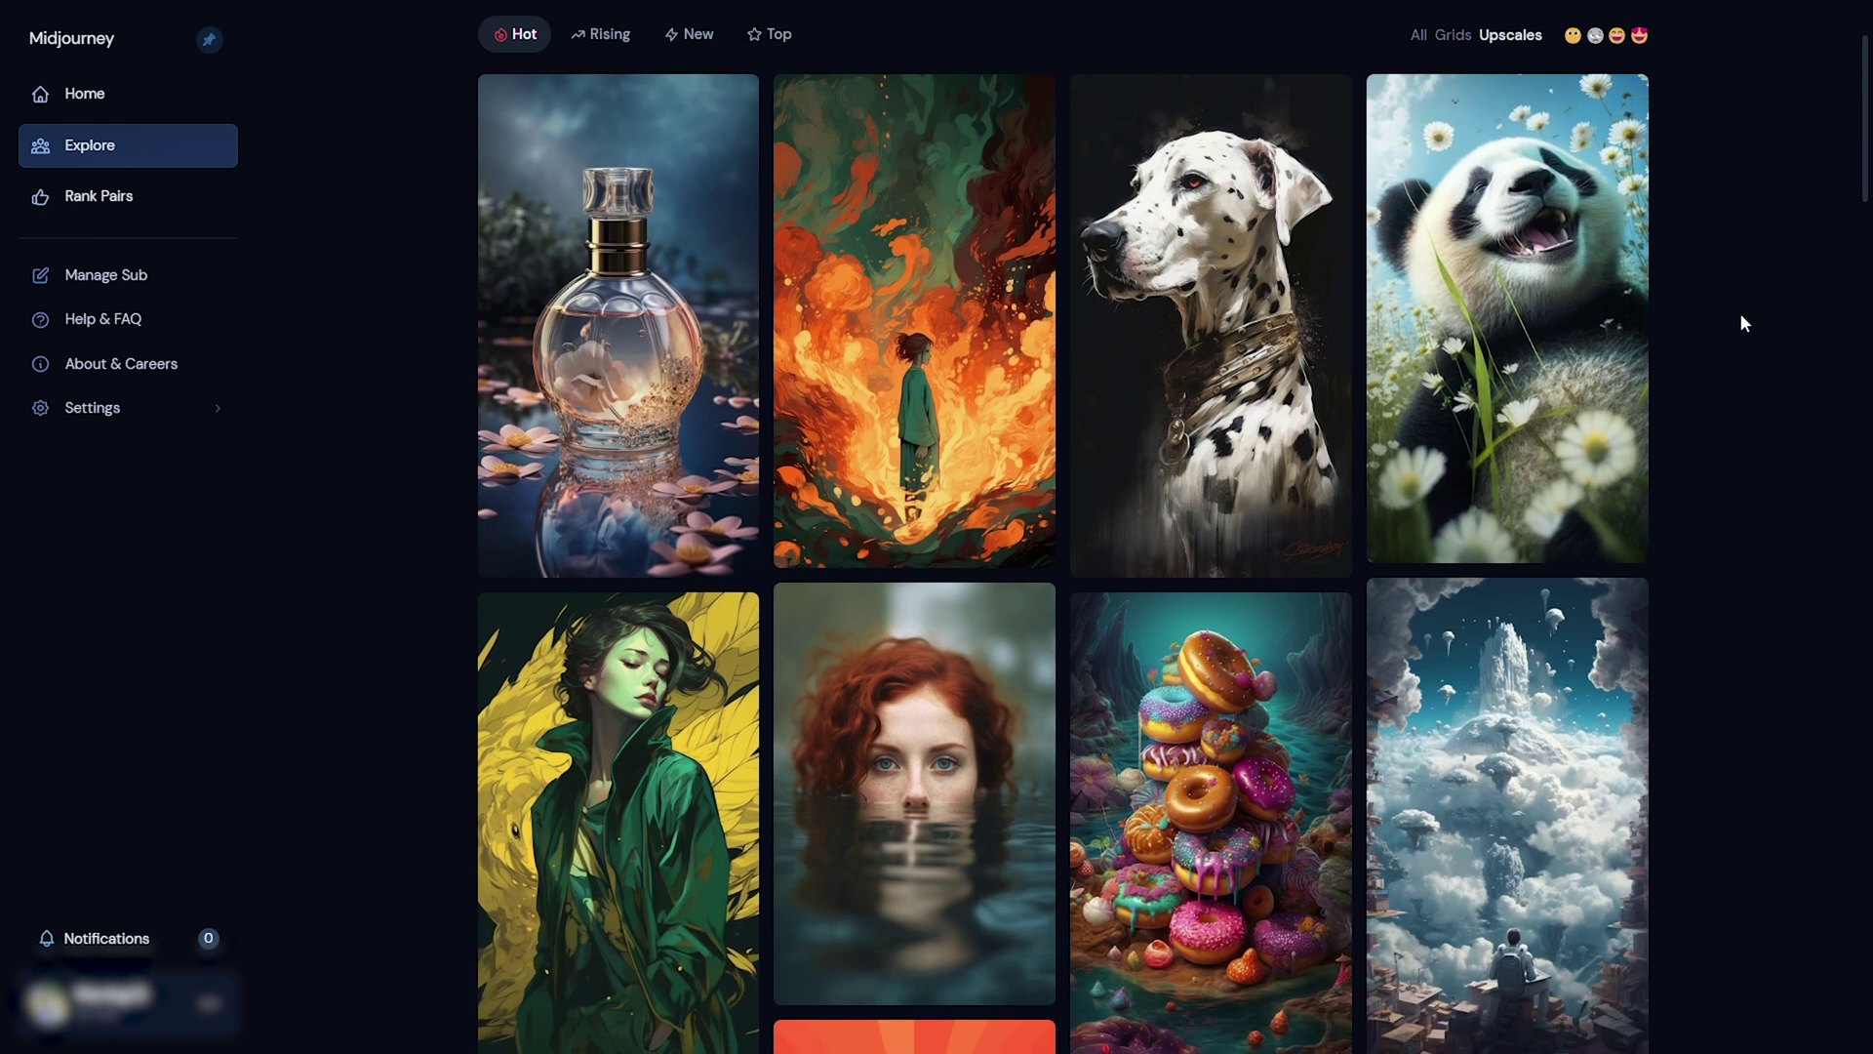
{"action": "scroll", "coordinate": [1472, 640], "scroll_direction": "down", "scroll_amount": 4}
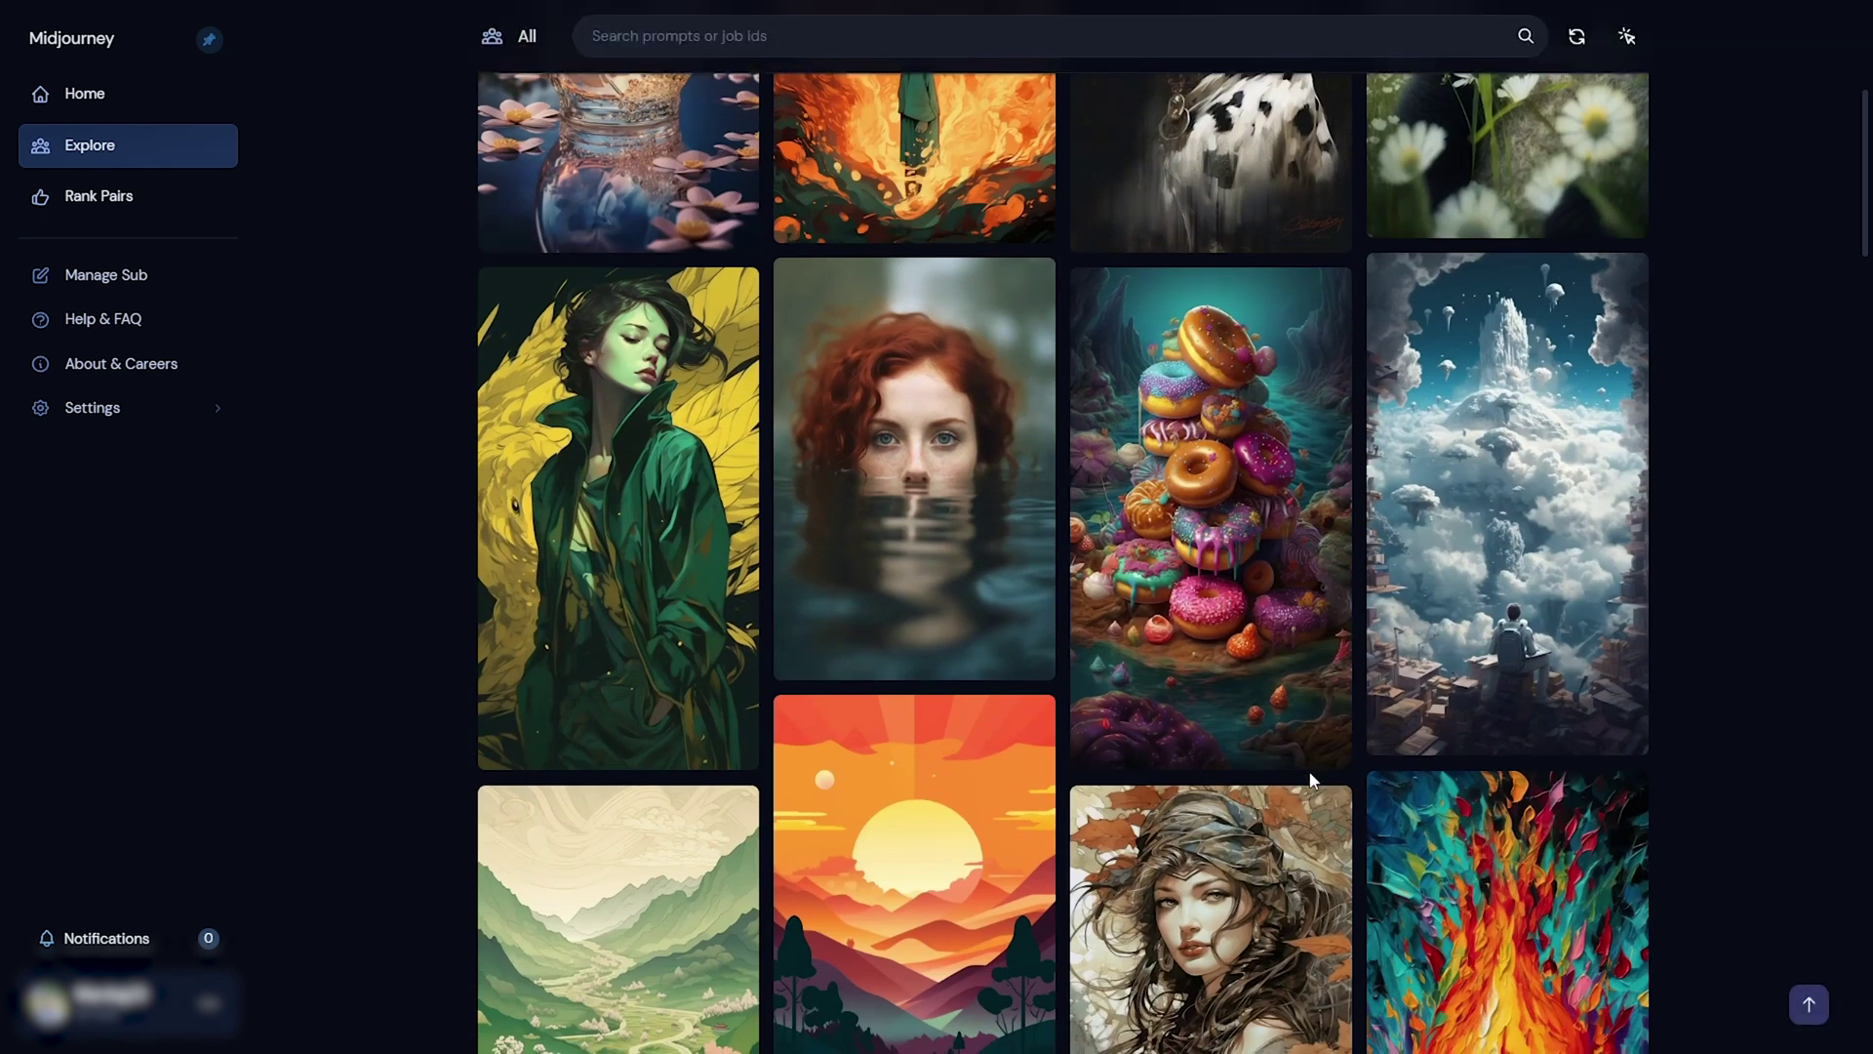
{"action": "mouse_move", "coordinate": [1269, 644]}
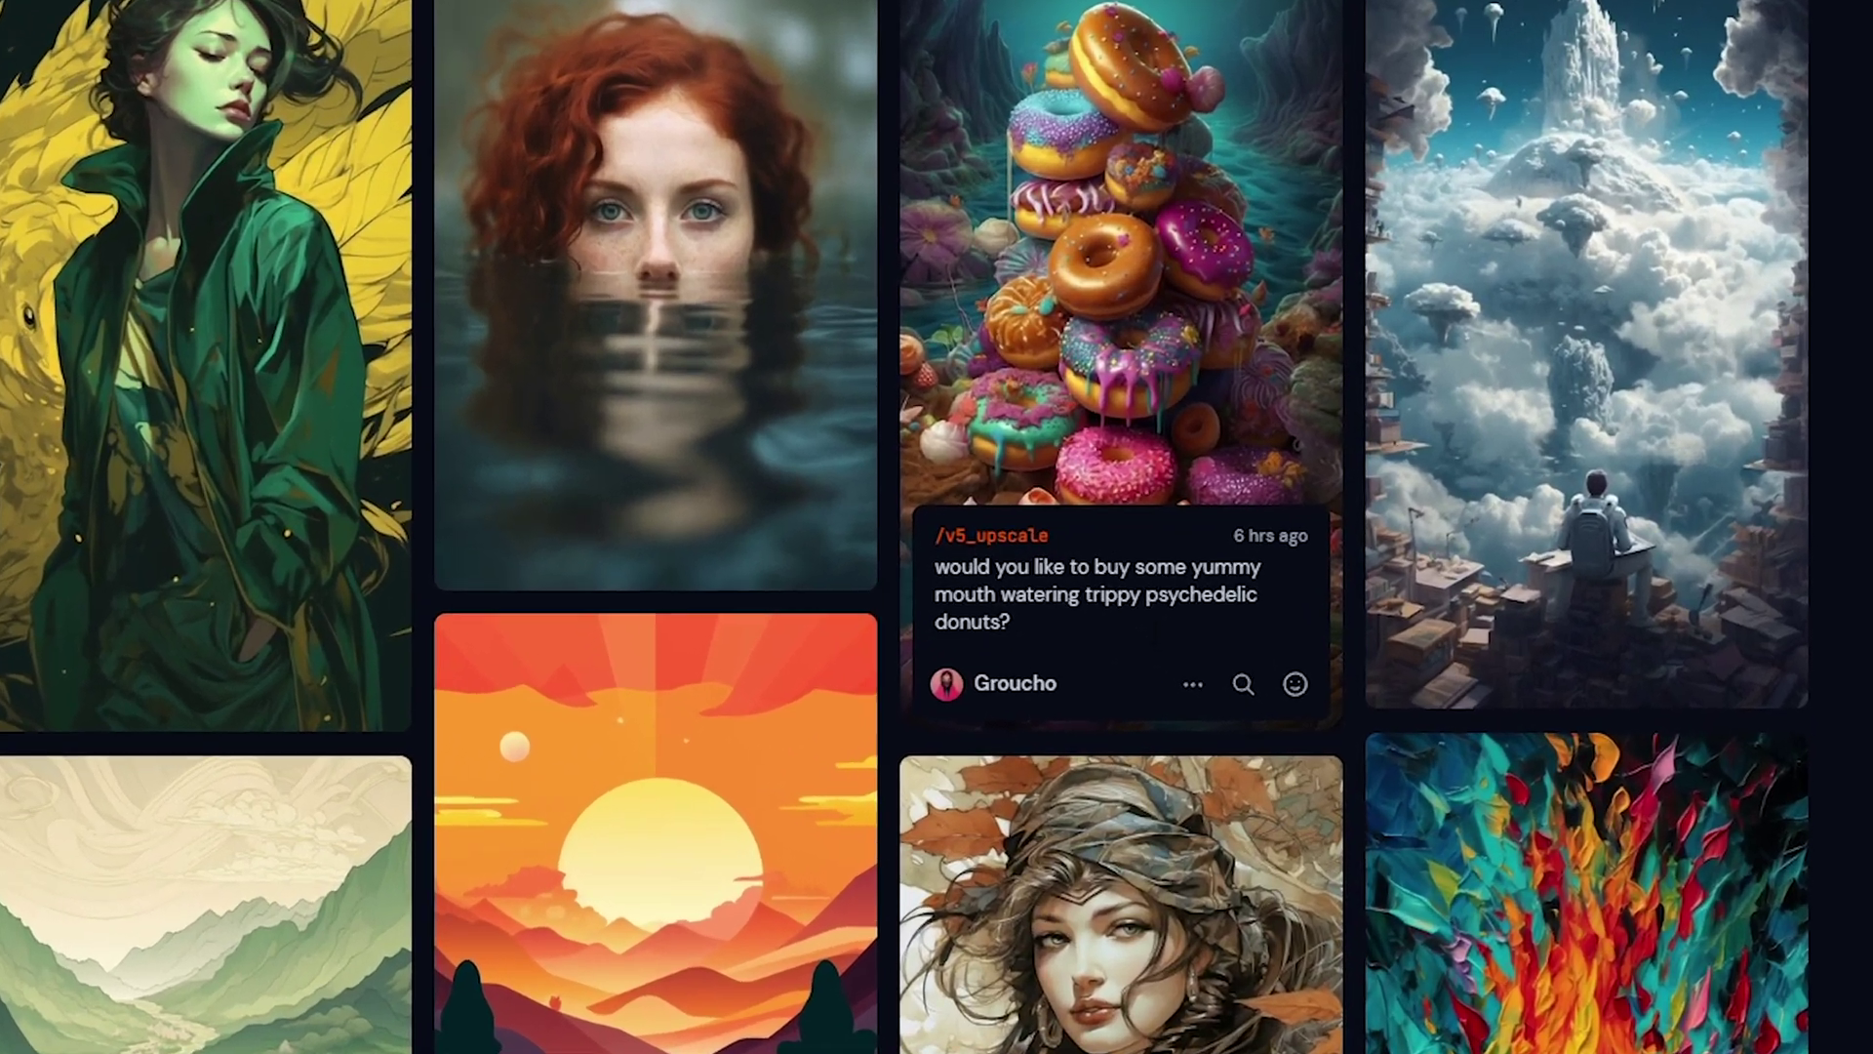
{"action": "left_click_drag", "start_coordinate": [1141, 700], "coordinate": [1133, 672]}
{"action": "left_click_drag", "start_coordinate": [963, 561], "coordinate": [888, 553]}
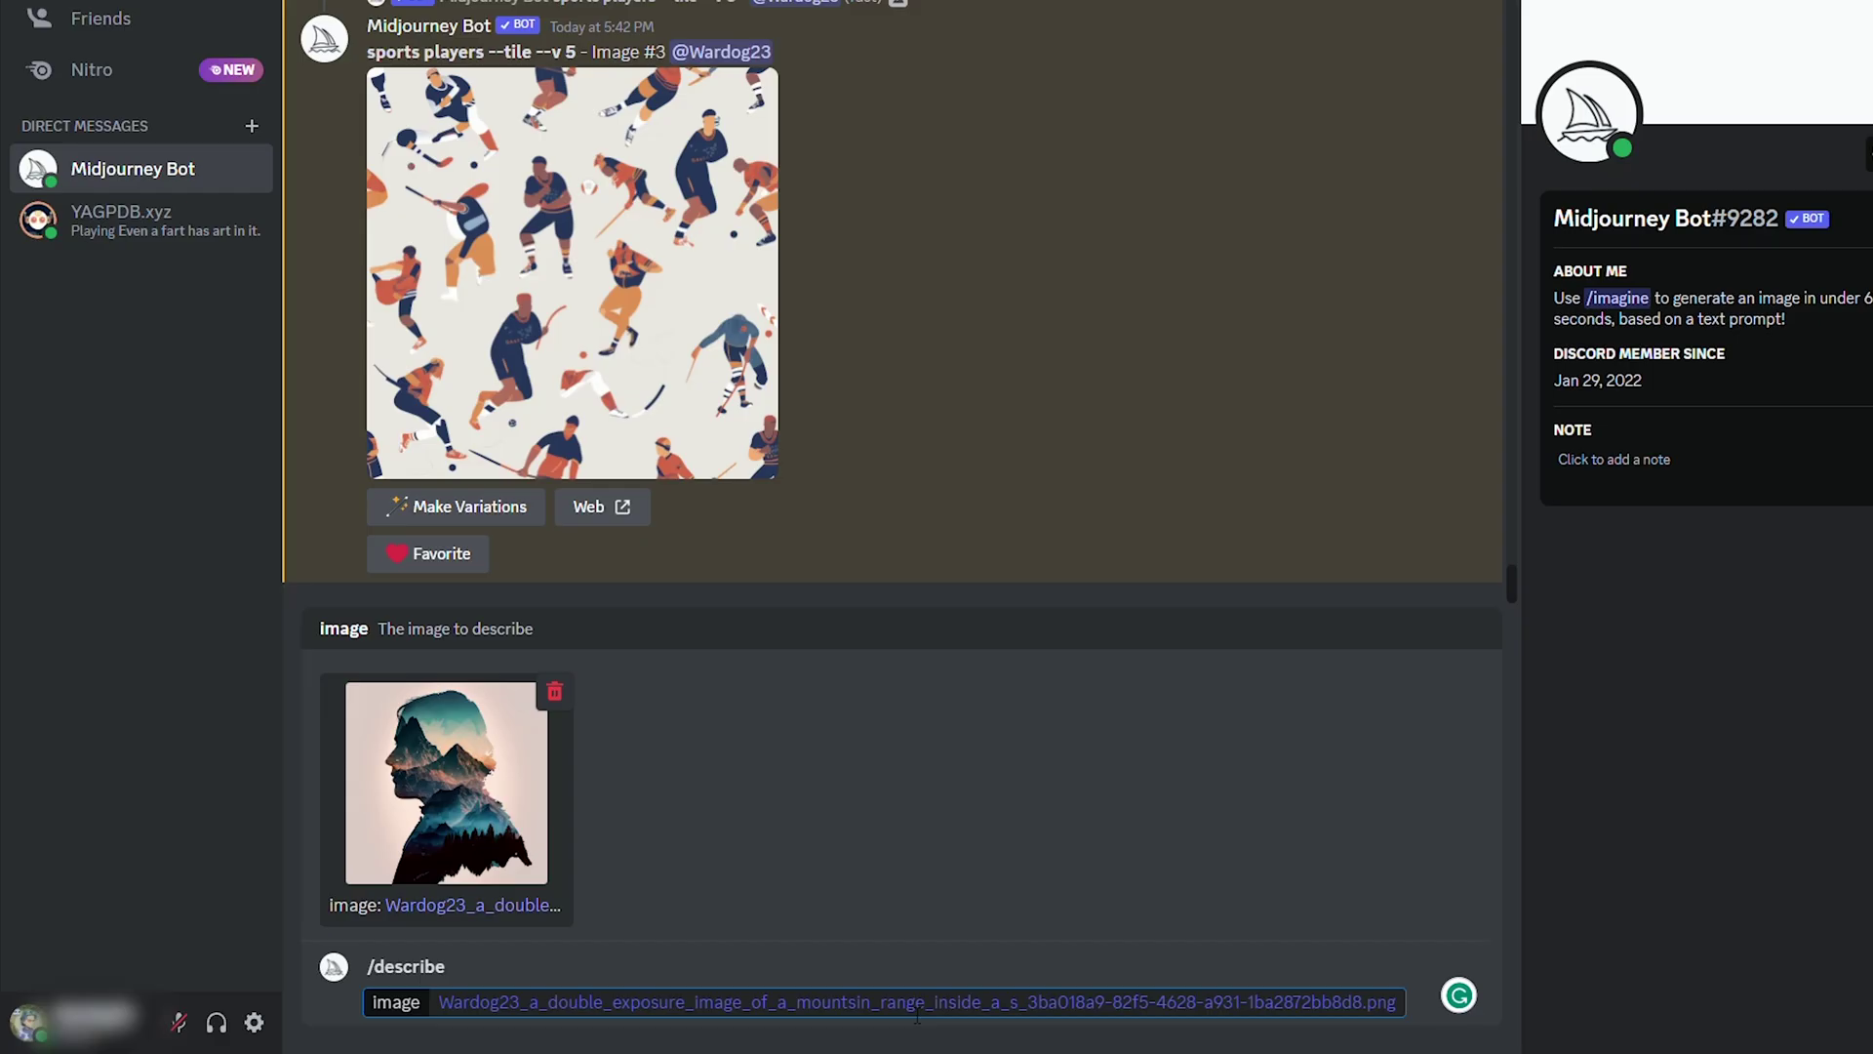
Describe the mountain-silhouette portrait, then submit a pasted suggested prompt with /imagine.
{"action": "key", "text": "Return"}
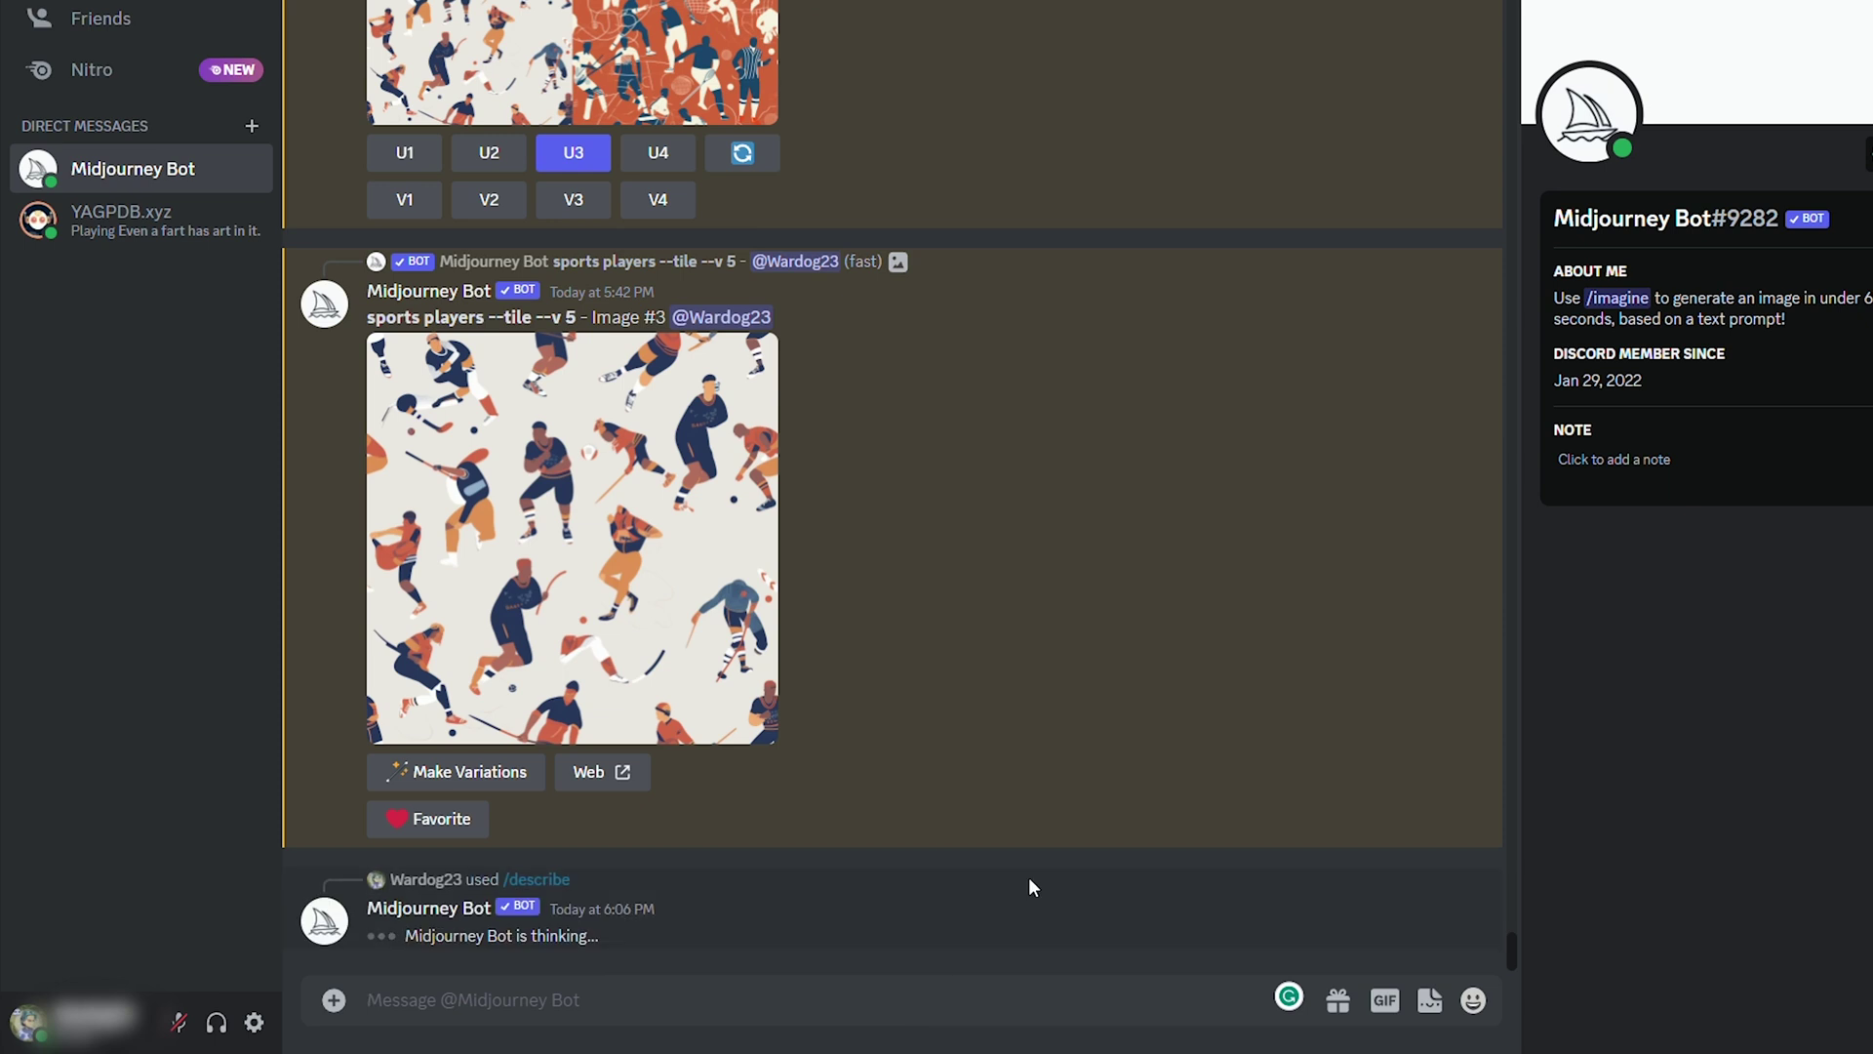
{"action": "scroll", "coordinate": [463, 188], "scroll_direction": "up", "scroll_amount": 1}
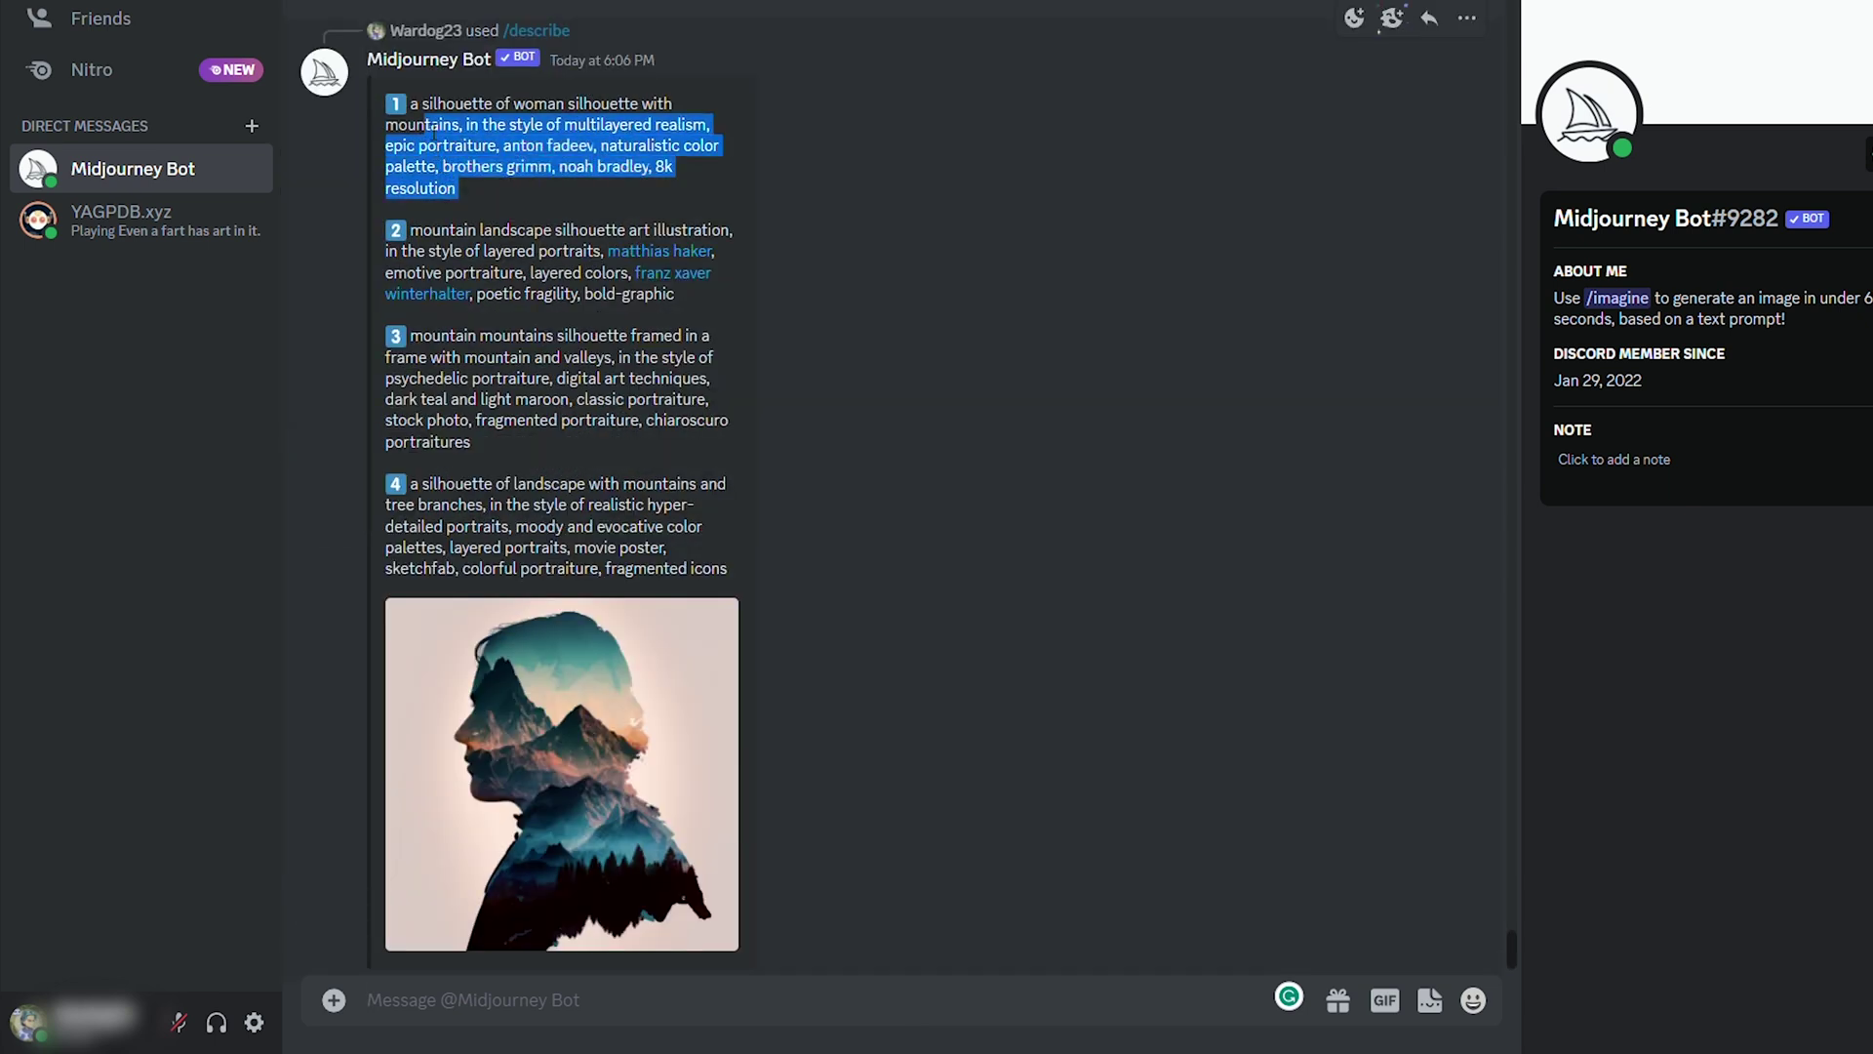
{"action": "type", "text": "/im"}
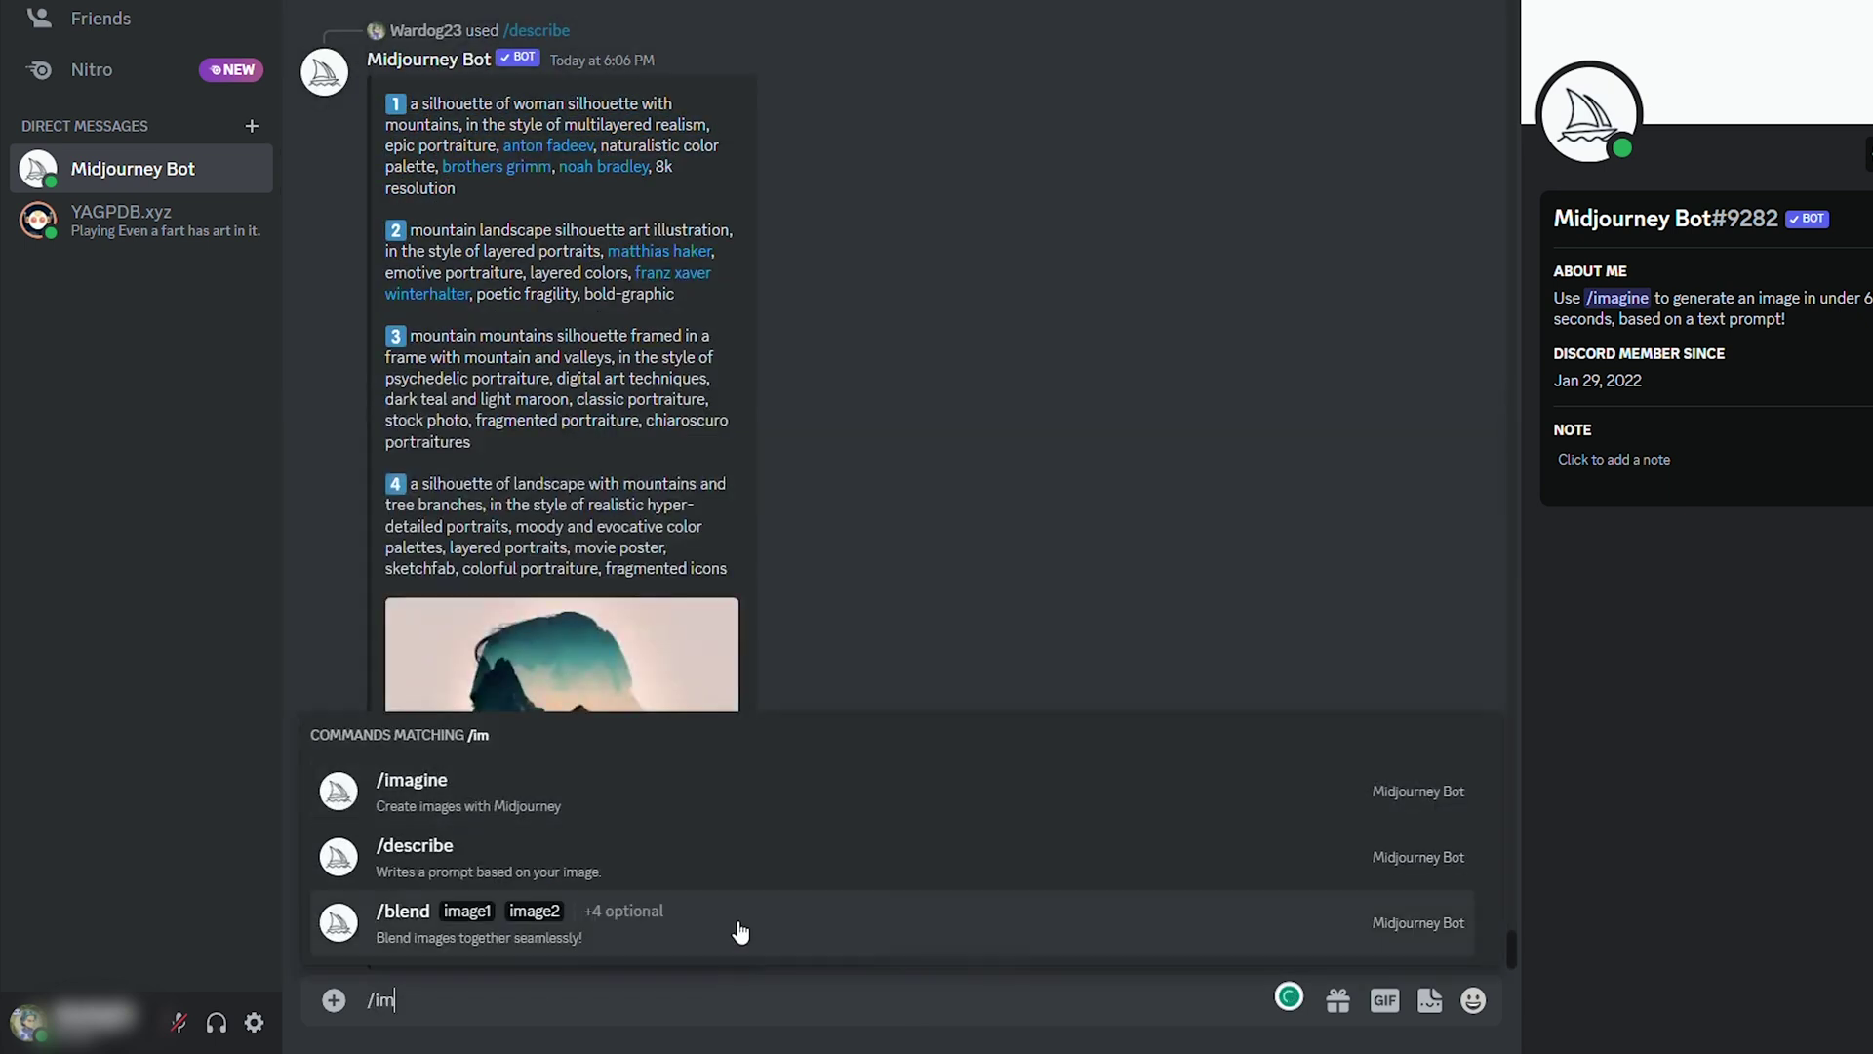
{"action": "left_click", "coordinate": [734, 810]}
{"action": "type", "text": "a silhouette of woman silhouette with mountains, in the style of multilayered realism, epic portraiture, anton fadeev, naturalistic color palette, brothers grimm, noah bradley, 8k resolution"}
{"action": "key", "text": "Return"}
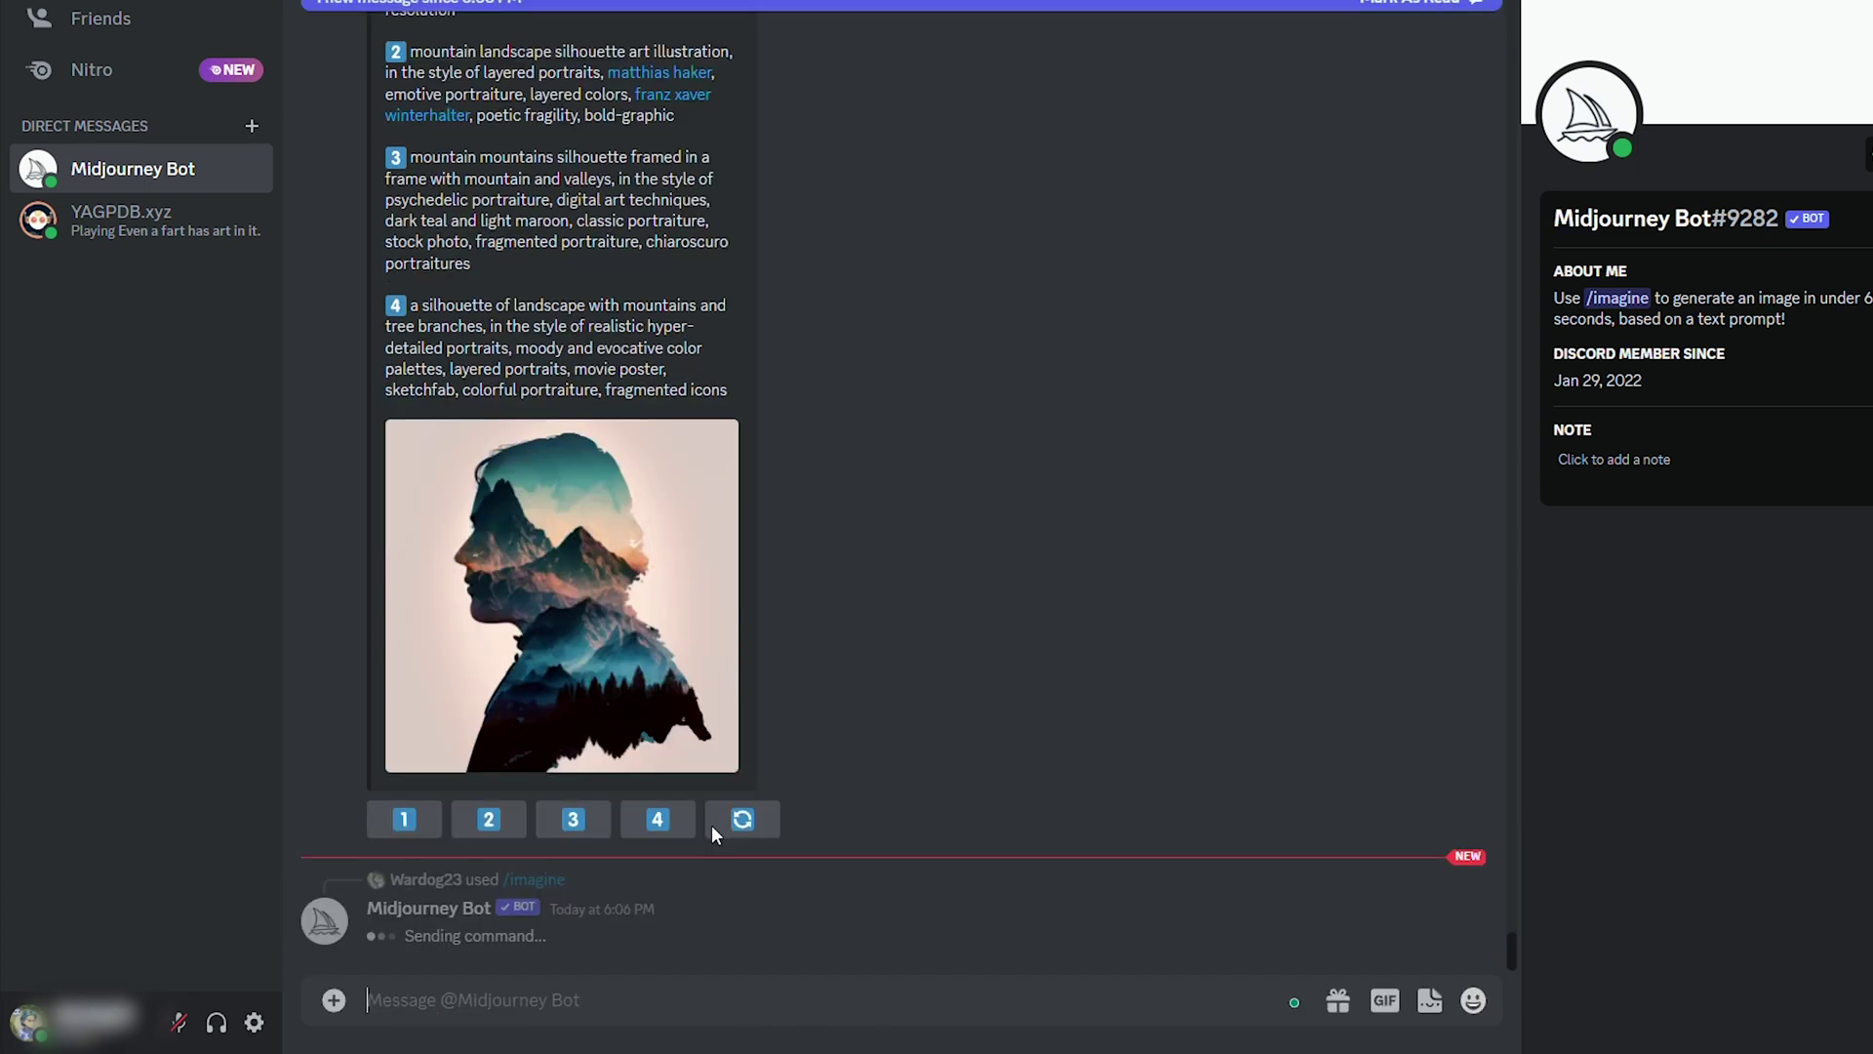